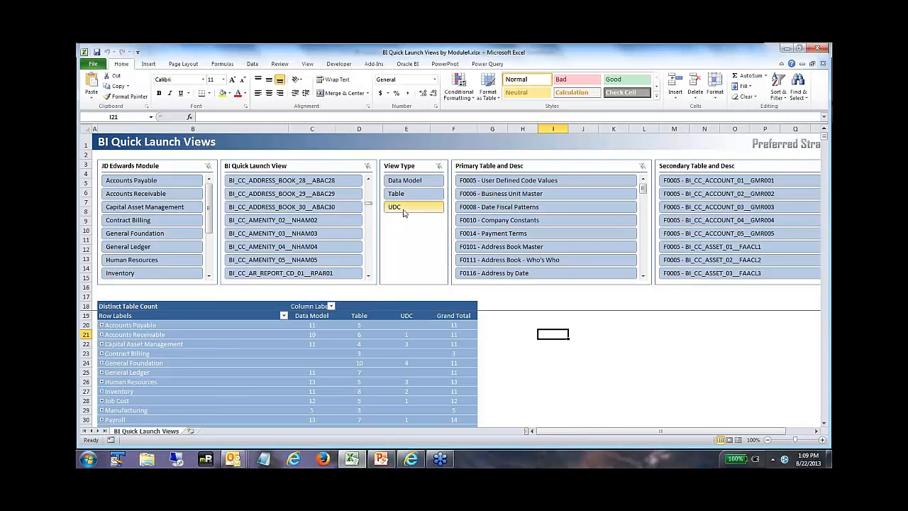
# Step: Filter the pivot table to the Data Model view type and inspect the tables of DM_AP_SUPPLIER_LEDGER__F0411 under Accounts Payable
pyautogui.click(414, 180)
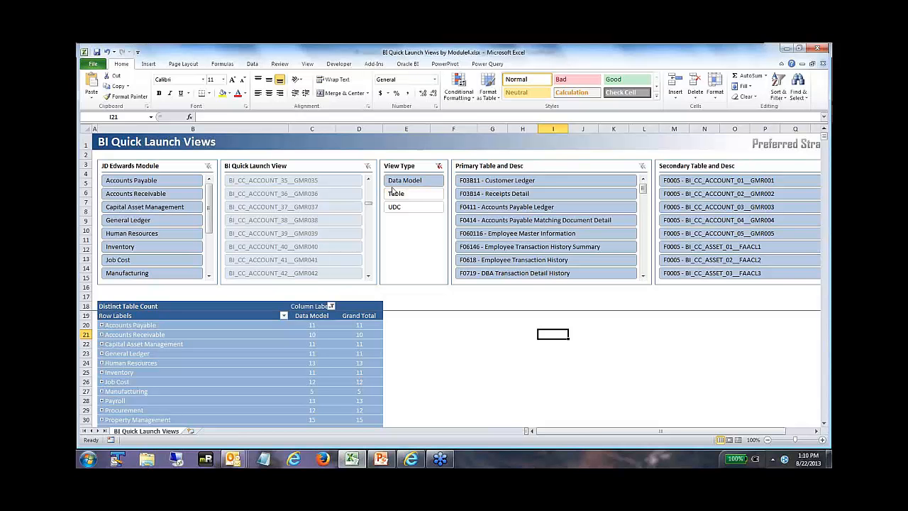
pyautogui.click(102, 325)
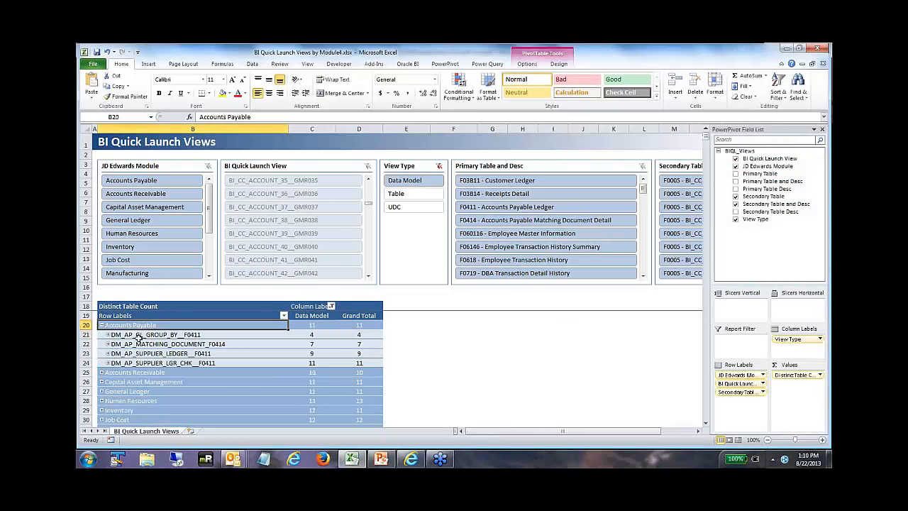
pyautogui.click(108, 354)
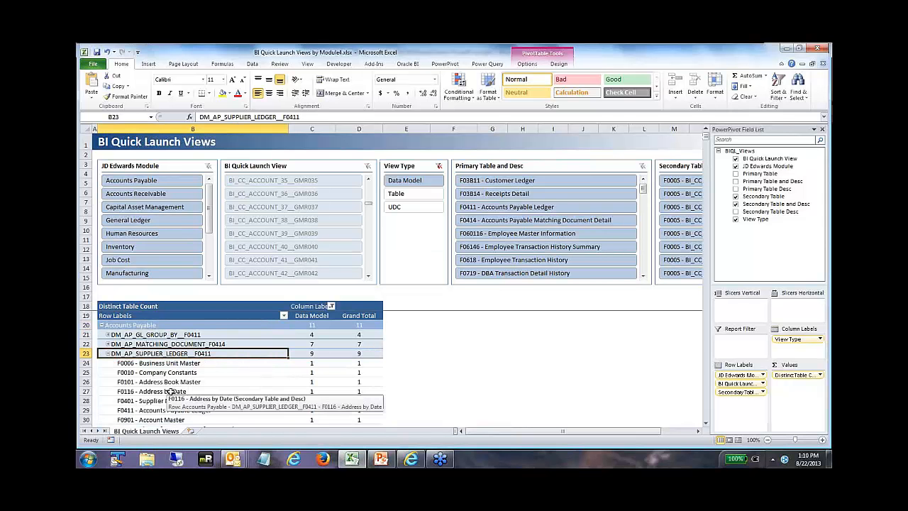
pyautogui.click(107, 354)
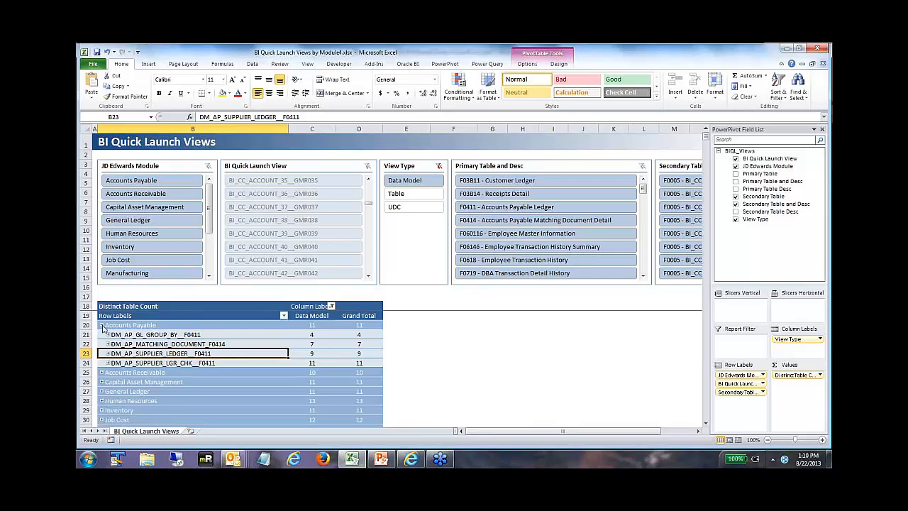
pyautogui.click(103, 326)
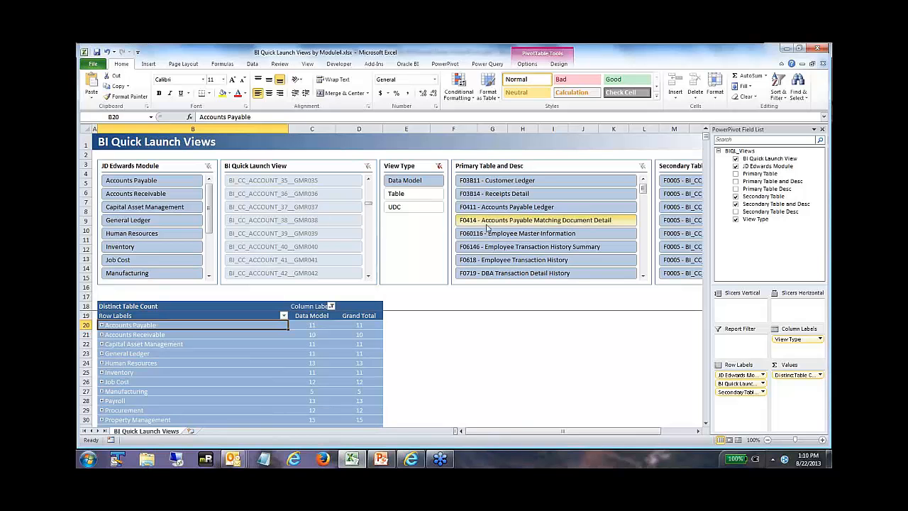
# Step: Close the BI Quick Launch Views by Module workbook without saving the changes
pyautogui.click(818, 49)
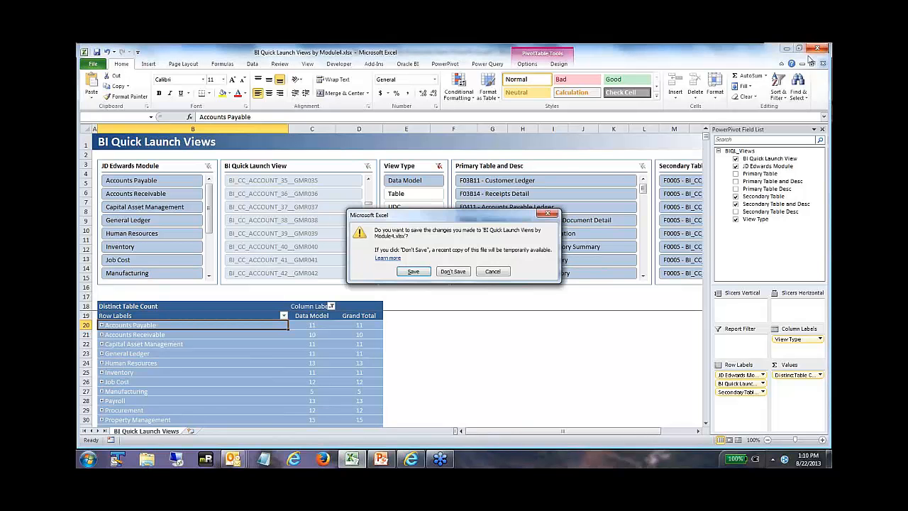
pyautogui.click(458, 271)
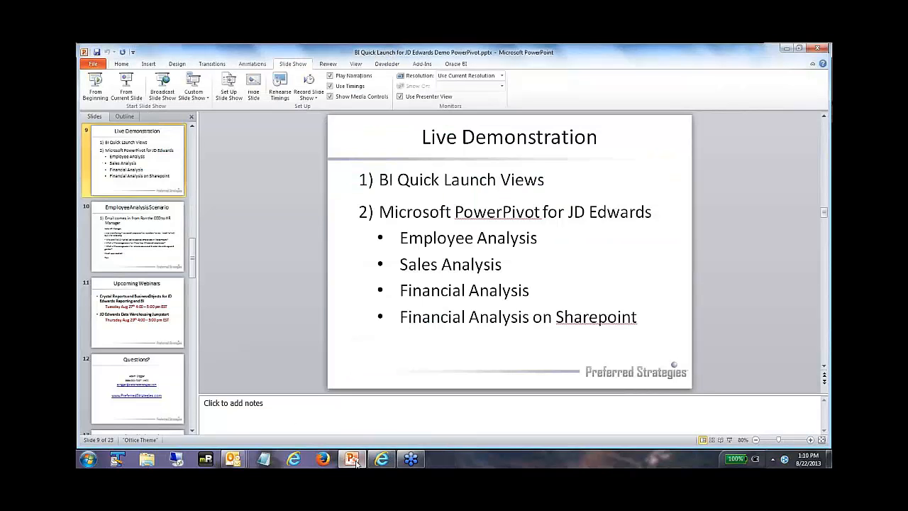
# Step: Present the Employee Analysis Scenario slide full screen in PowerPoint and read the CEO's questions
pyautogui.click(134, 237)
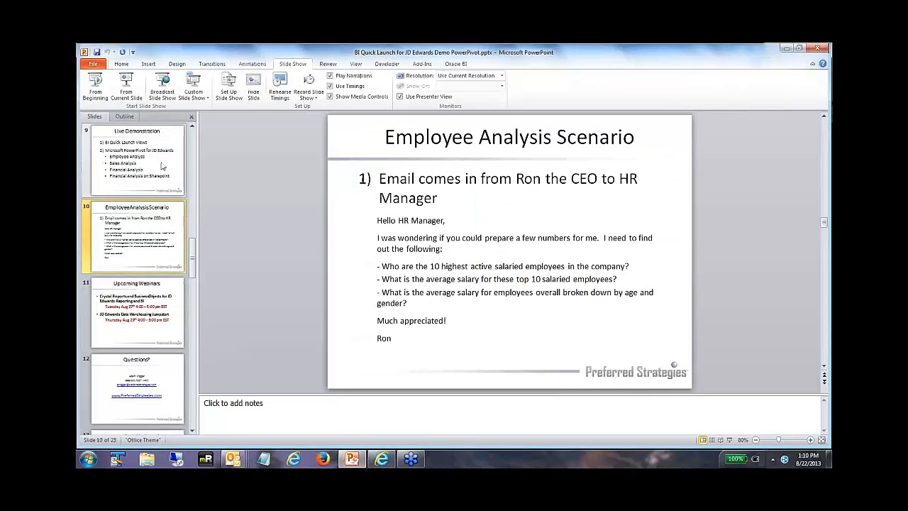
pyautogui.click(127, 89)
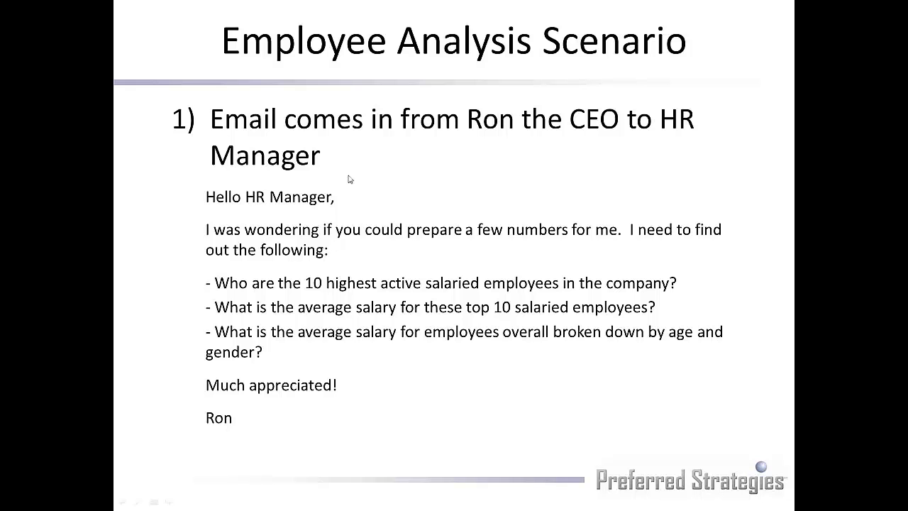
pyautogui.hotkey('alt', 'Tab')
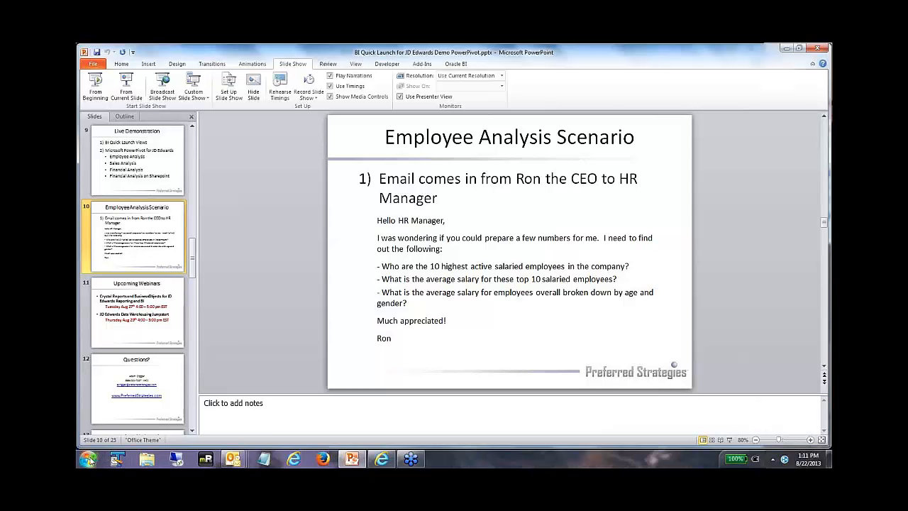
# Step: Launch Excel and open Employee Analysis for JDE PowerPivot.xlsx from the HR Payroll folder of the BI Quick Launch for JDE PowerPivot Models
pyautogui.click(88, 459)
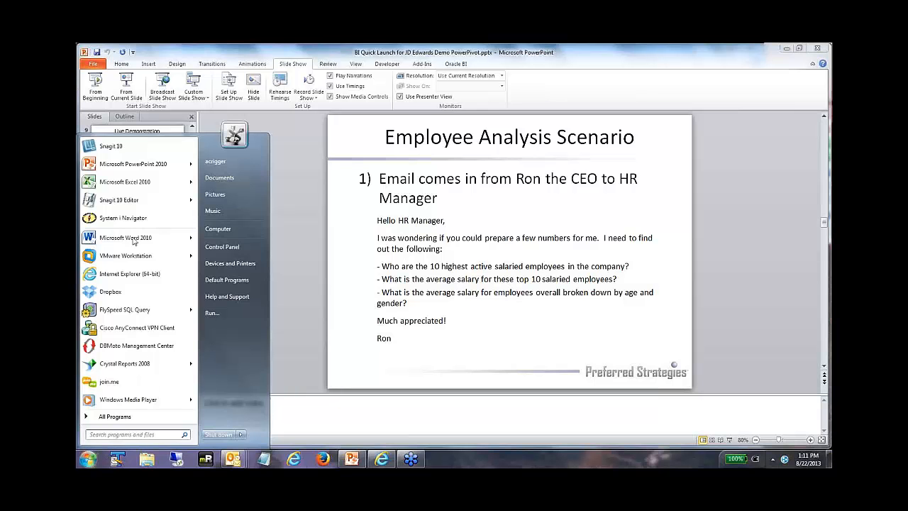
pyautogui.click(130, 183)
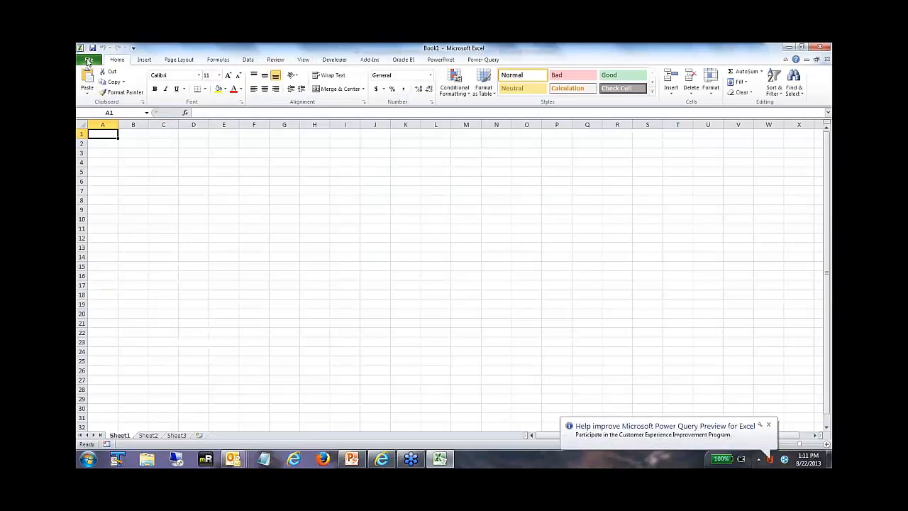
pyautogui.click(88, 60)
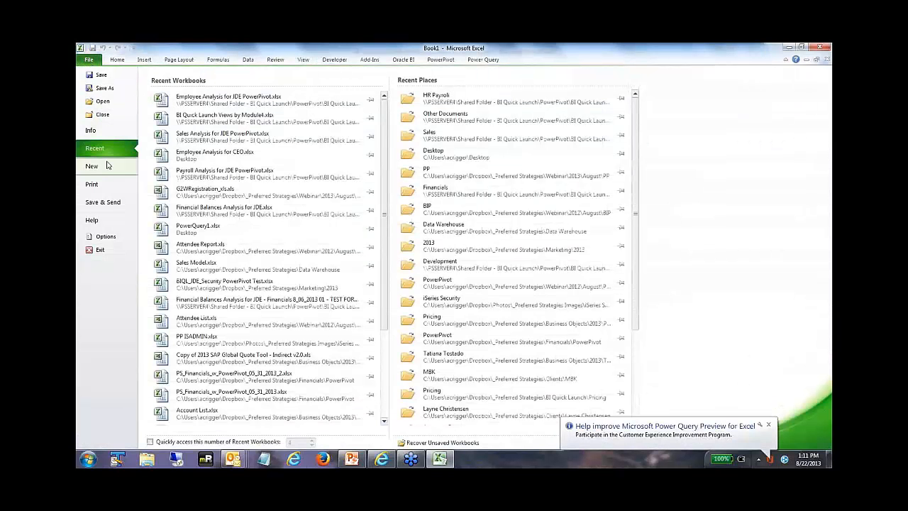
pyautogui.click(102, 100)
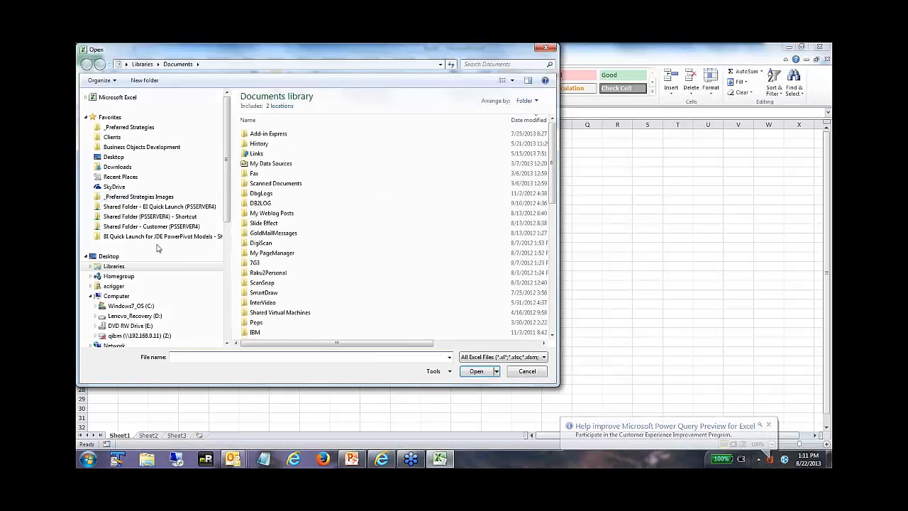
pyautogui.click(151, 239)
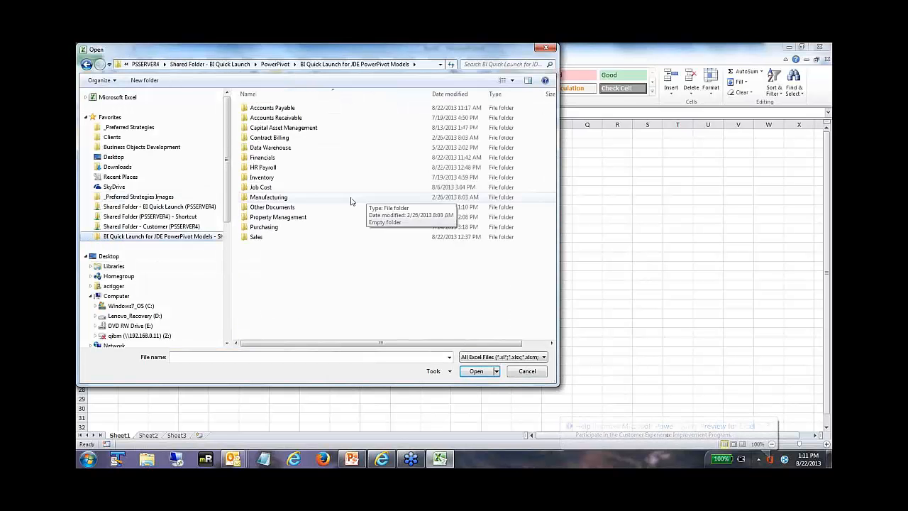
pyautogui.doubleClick(260, 169)
pyautogui.click(292, 127)
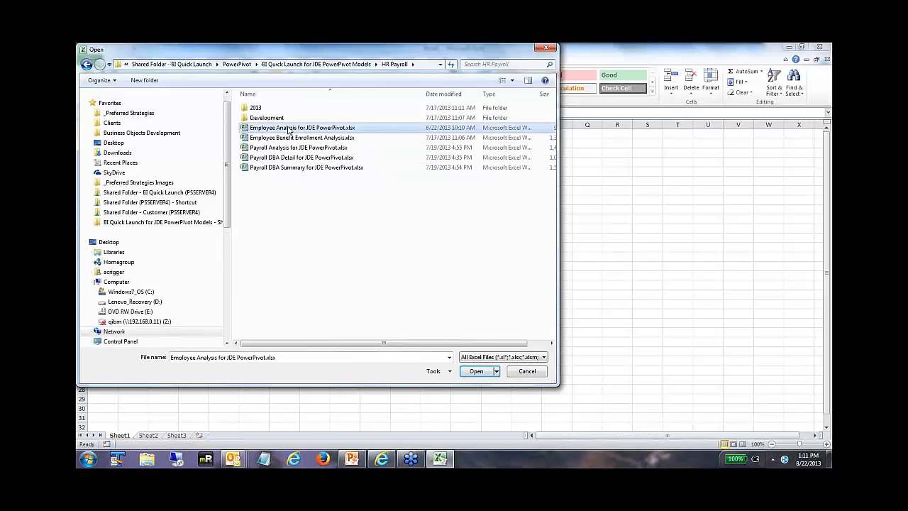
pyautogui.click(489, 371)
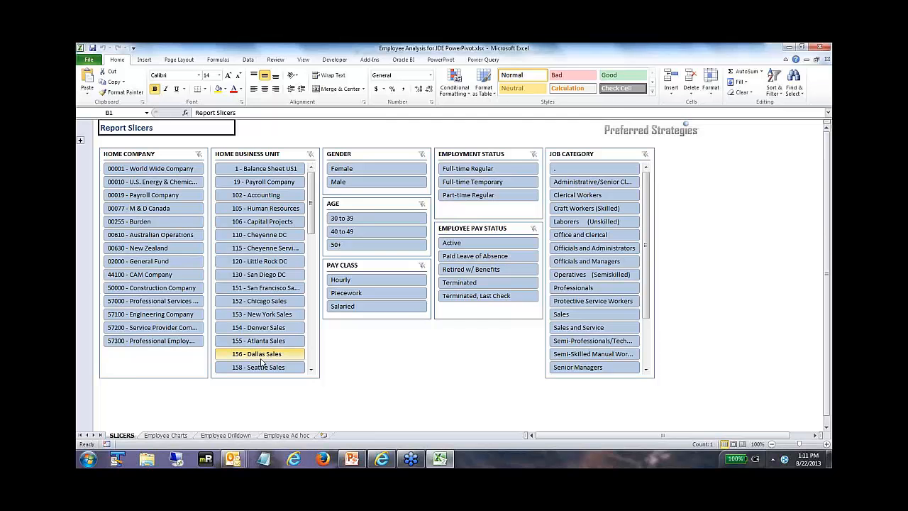
# Step: Review the Employee Charts sheet and drill World Wide Company down to Officials and Administrators on the Employee Drilldown sheet
pyautogui.click(168, 436)
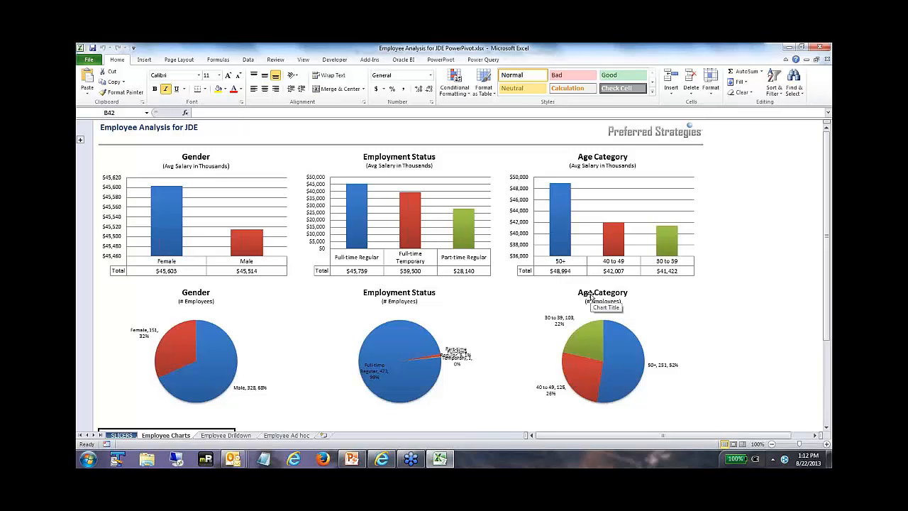
pyautogui.click(238, 436)
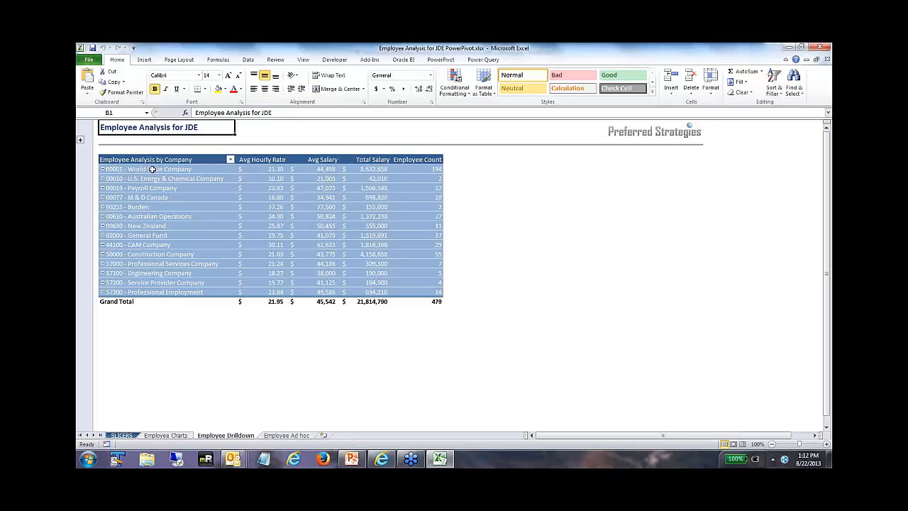
pyautogui.click(103, 170)
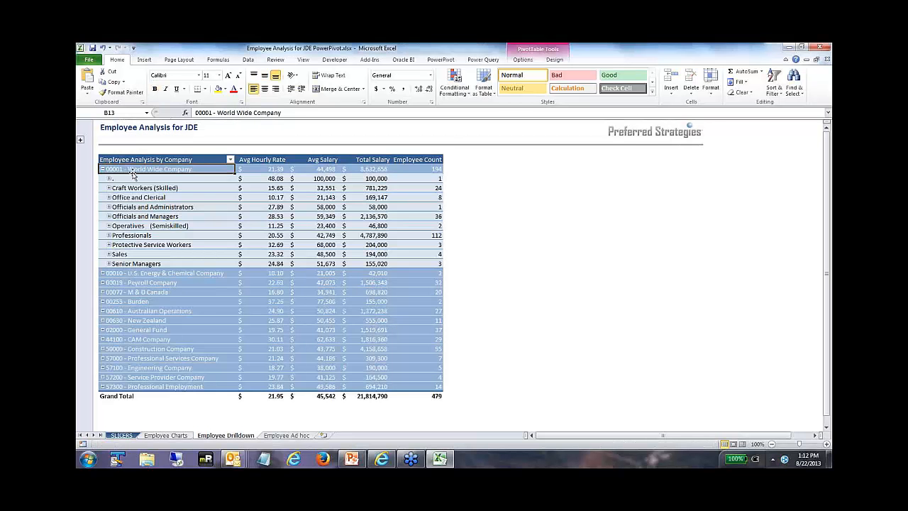
pyautogui.click(109, 206)
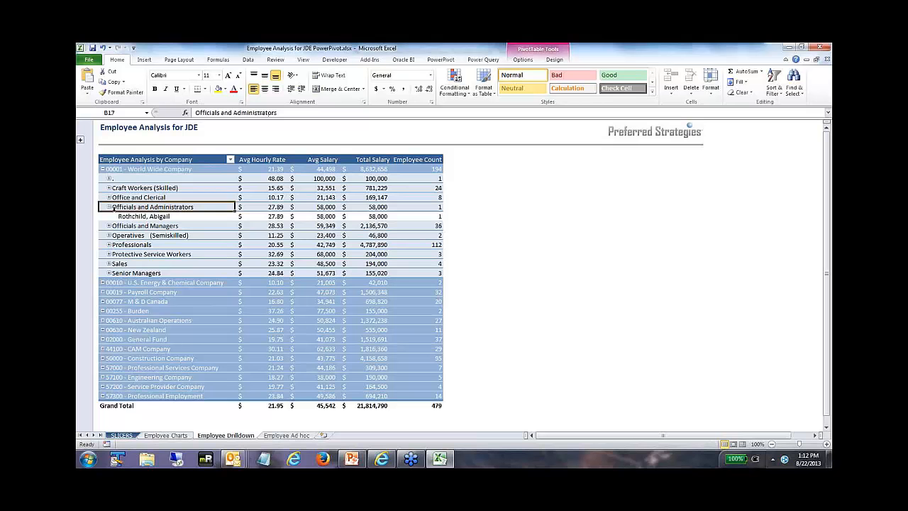
pyautogui.click(109, 206)
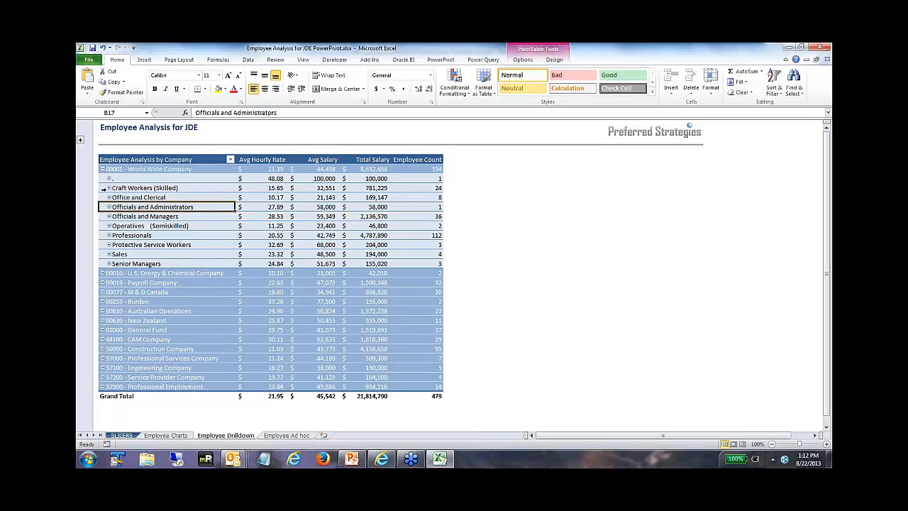
pyautogui.click(103, 170)
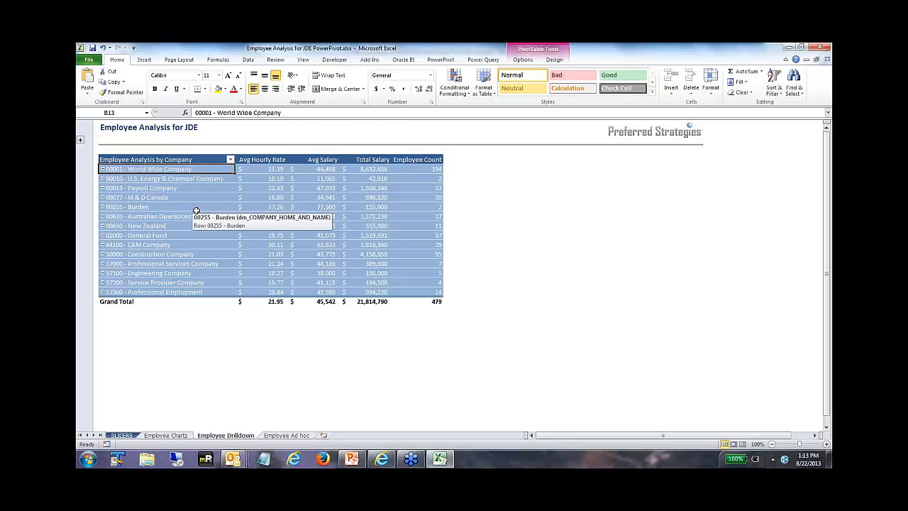
# Step: Look over the Employee Charts sheet and the blank PivotTable on the Employee Ad hoc sheet
pyautogui.click(166, 436)
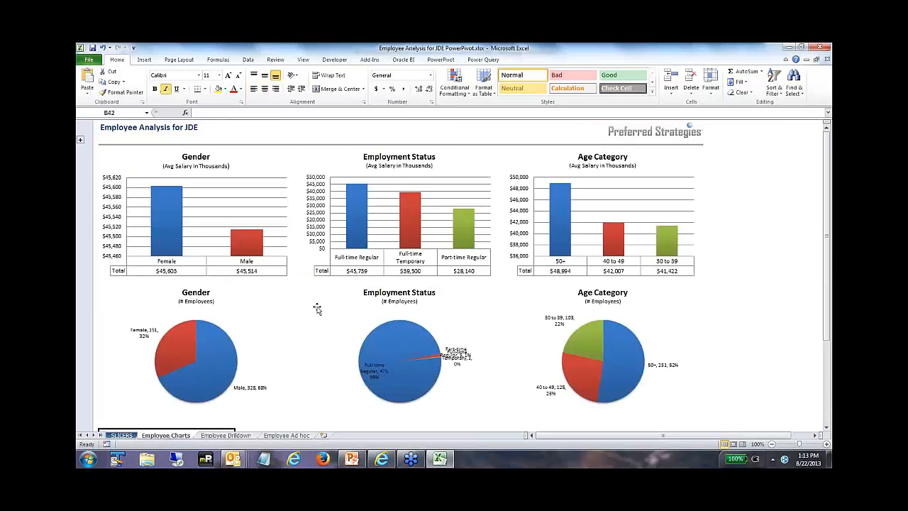
pyautogui.click(286, 436)
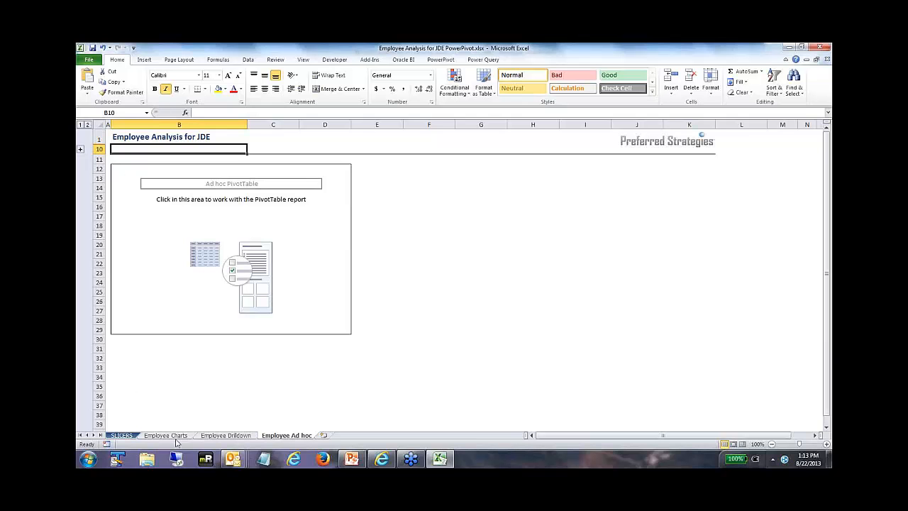
pyautogui.click(164, 437)
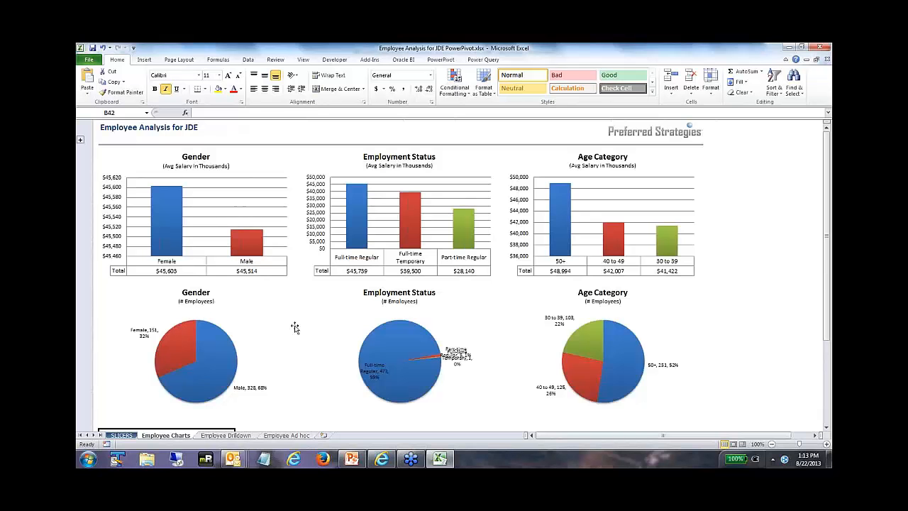
# Step: Filter the report slicers to home company 00001 - World Wide Company, pay class Salaried and employee pay status Active
pyautogui.click(122, 436)
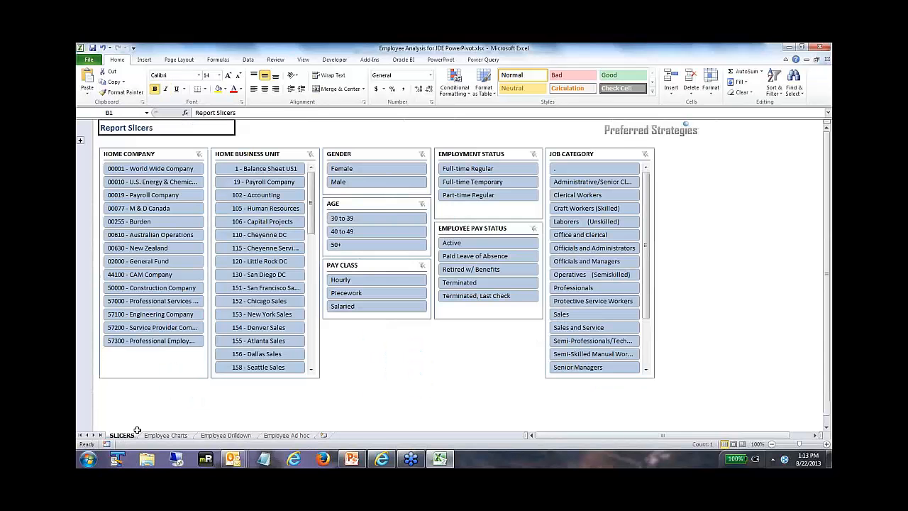
pyautogui.click(141, 170)
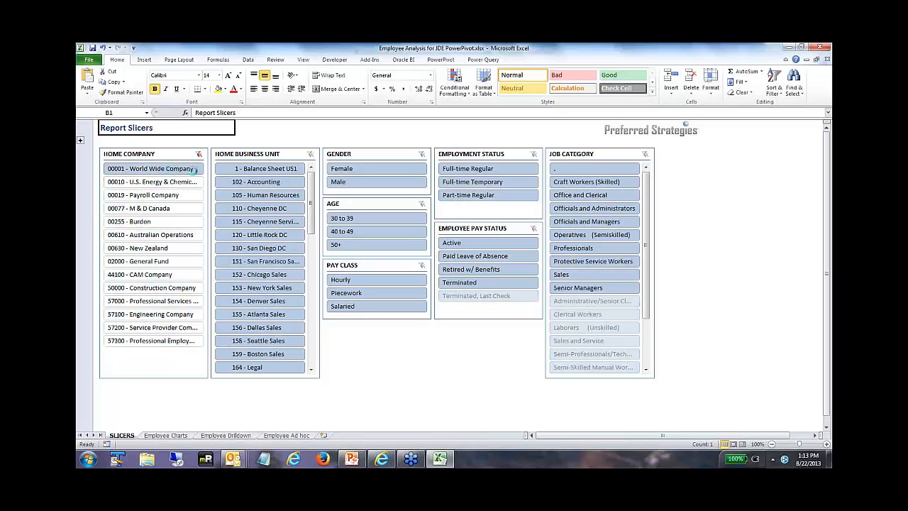
pyautogui.click(357, 308)
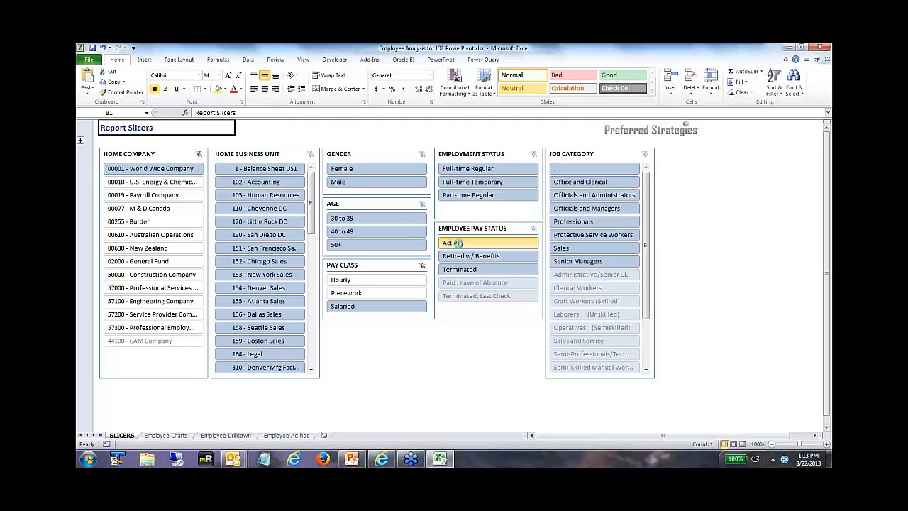
pyautogui.click(455, 243)
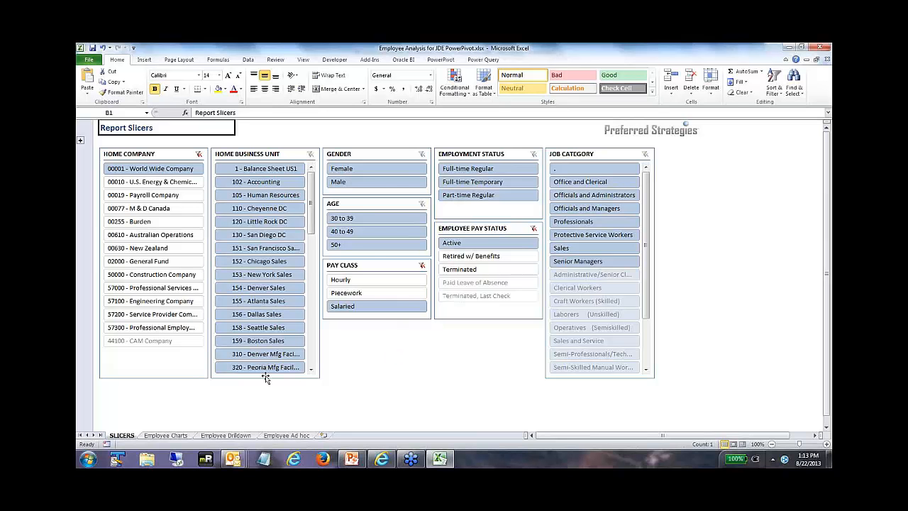
# Step: Check the filtered Employee Charts and clear the Home Company slicer's filter
pyautogui.click(174, 435)
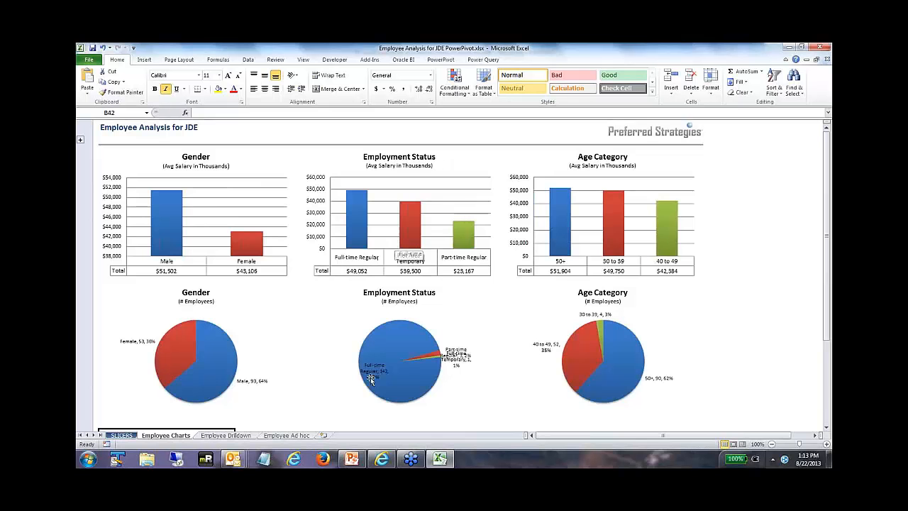
pyautogui.click(120, 436)
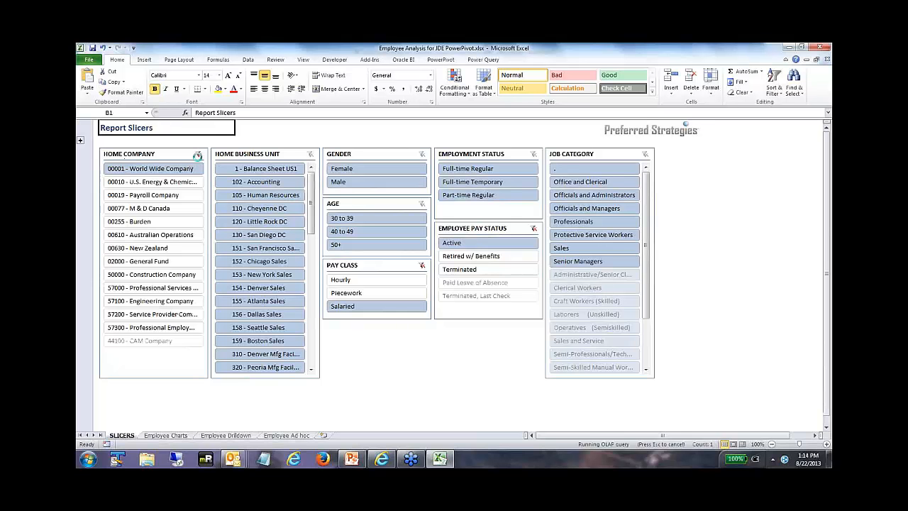
pyautogui.click(198, 155)
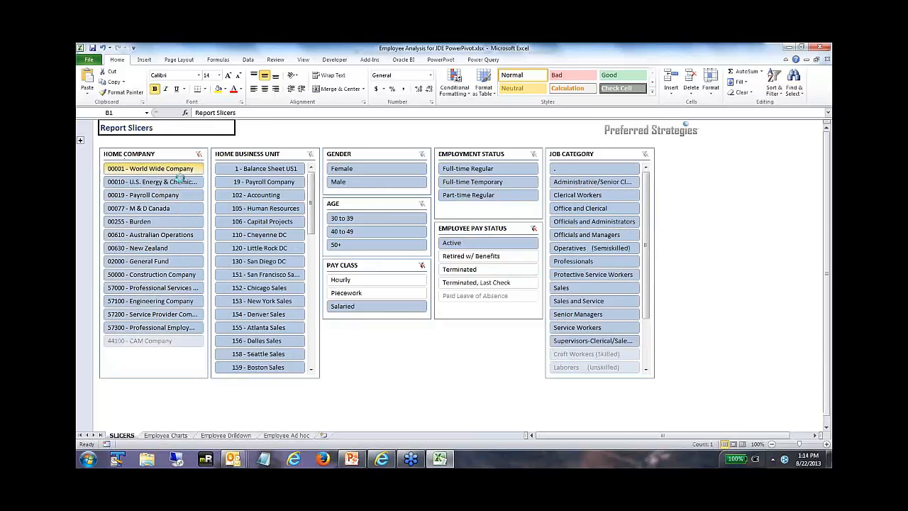
# Step: Activate the blank PivotTable on the Employee Ad hoc sheet to display its PowerPivot field list
pyautogui.click(286, 436)
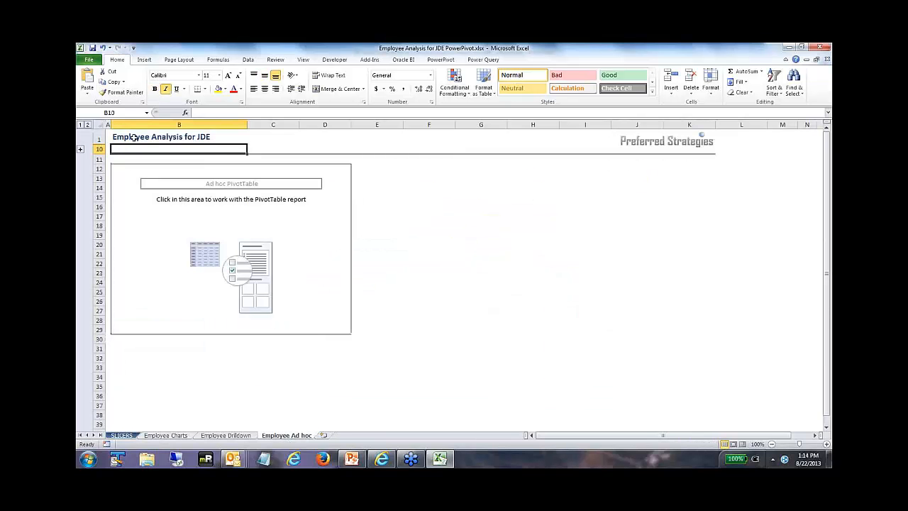
pyautogui.click(147, 169)
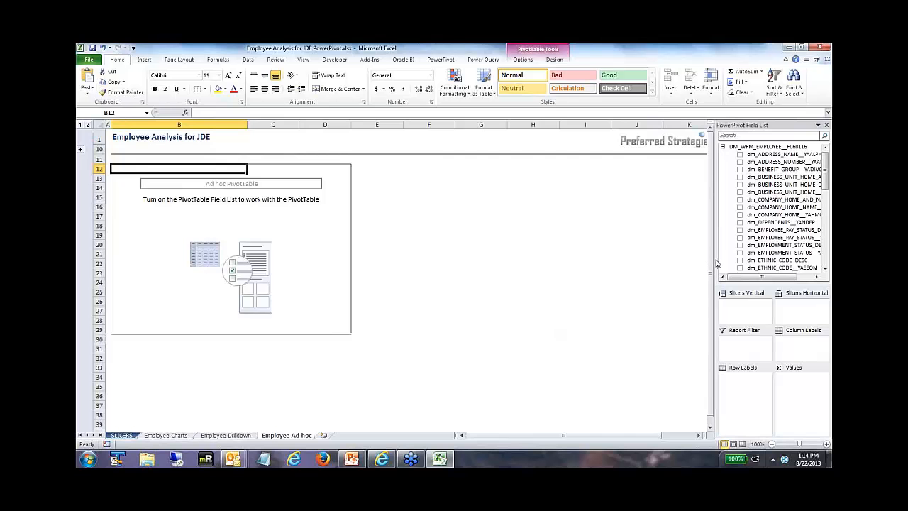
# Step: Widen the field list pane and add dm_ADDRESS_NAME__YAALPH to the PivotTable's row labels
pyautogui.moveTo(714, 260); pyautogui.dragTo(659, 255)
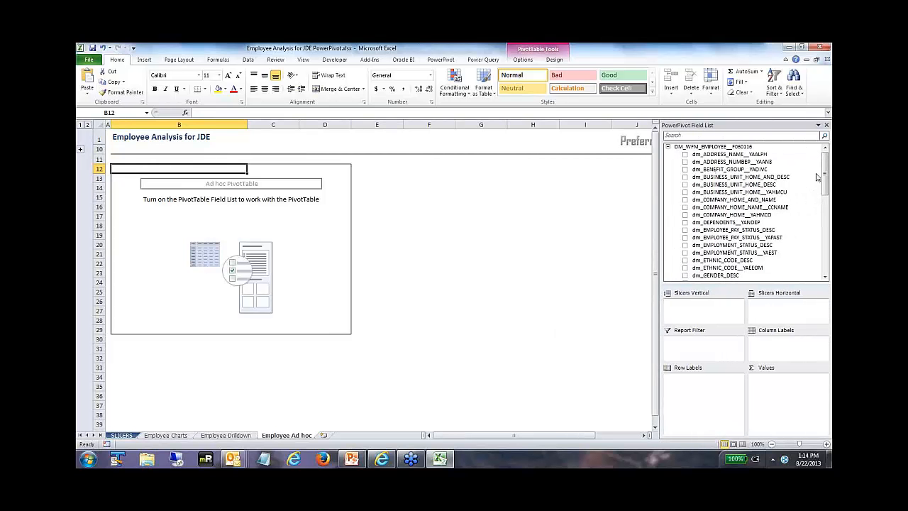
pyautogui.moveTo(827, 176)
pyautogui.mouseDown()
pyautogui.moveTo(829, 257)
pyautogui.moveTo(825, 159)
pyautogui.mouseUp()
pyautogui.click(731, 156)
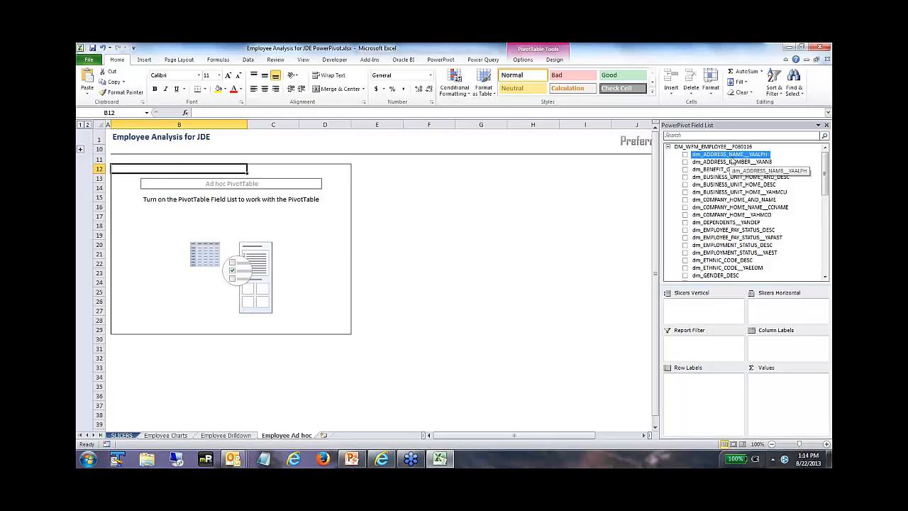
pyautogui.moveTo(725, 162); pyautogui.dragTo(691, 395)
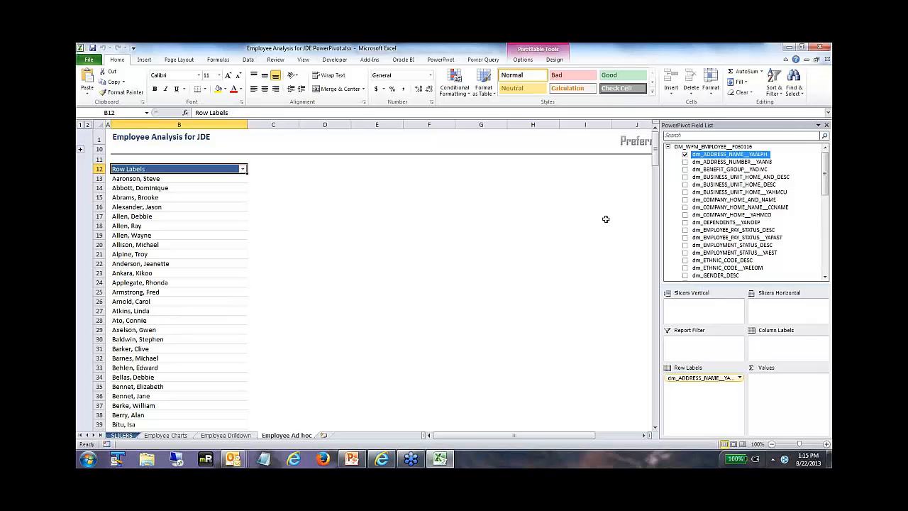
# Step: Add the ms_SALARY_ANNUAL_AVG__YASAL measure to the PivotTable's values
pyautogui.moveTo(826, 175); pyautogui.dragTo(826, 252)
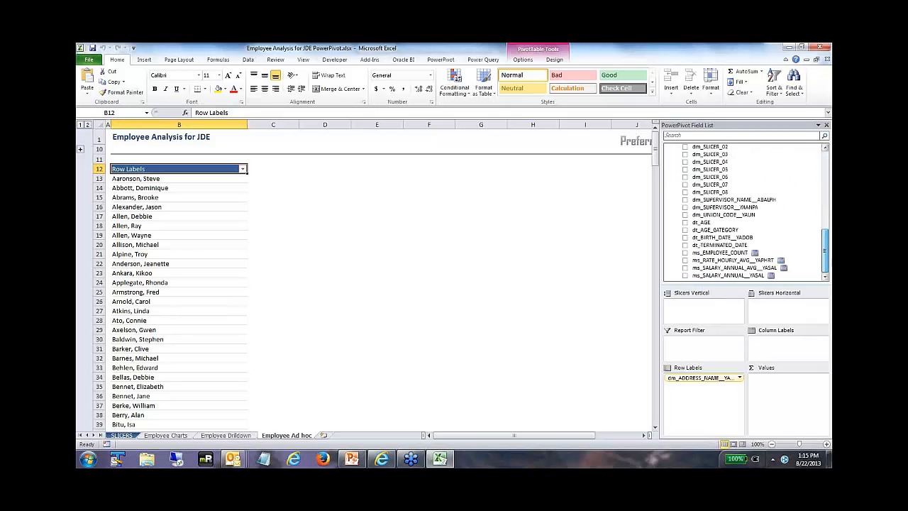
pyautogui.click(738, 270)
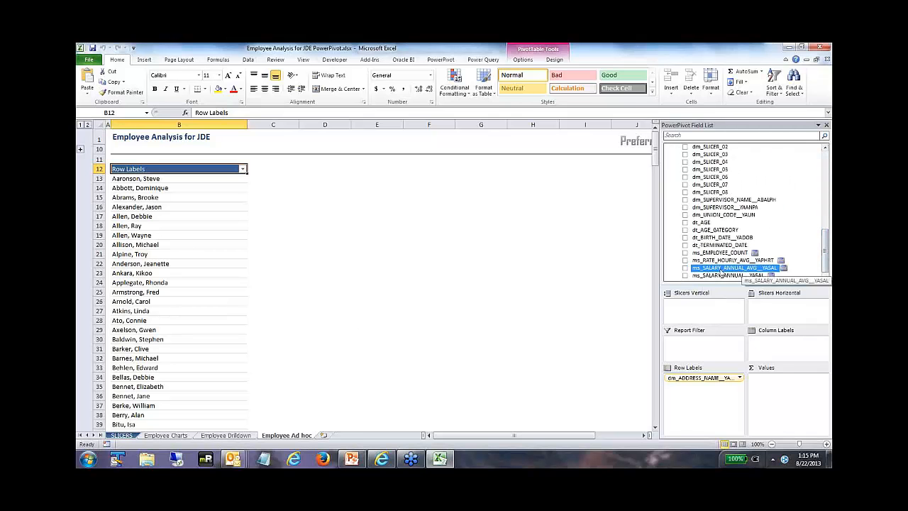
pyautogui.moveTo(712, 273); pyautogui.dragTo(777, 388)
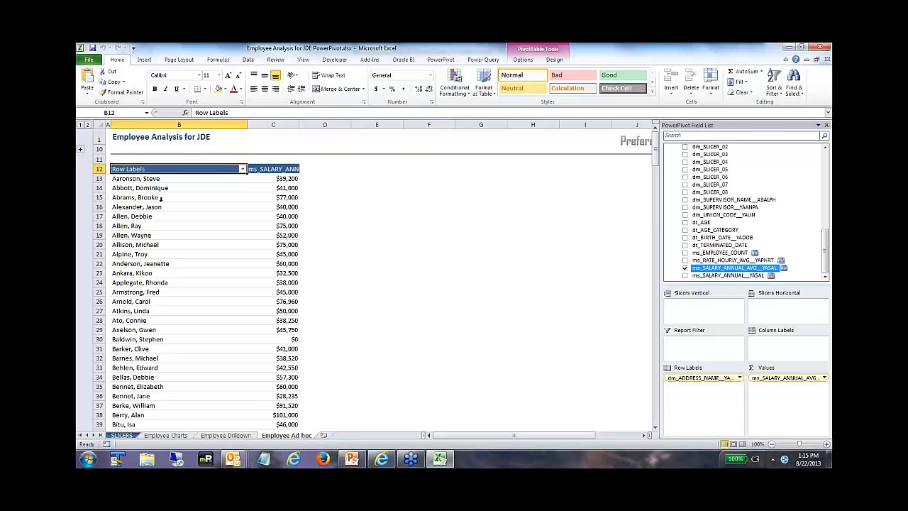
# Step: Sort the employees by average annual salary from largest to smallest
pyautogui.click(281, 178)
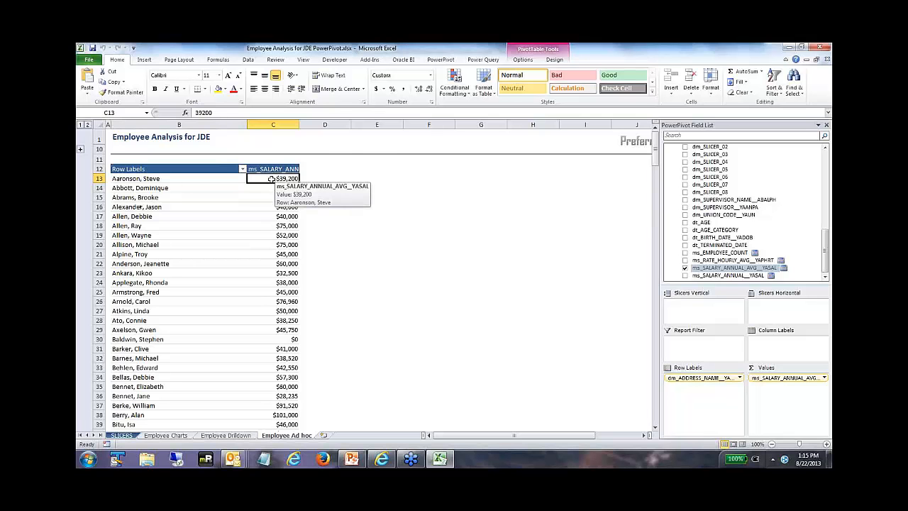
pyautogui.rightClick(271, 179)
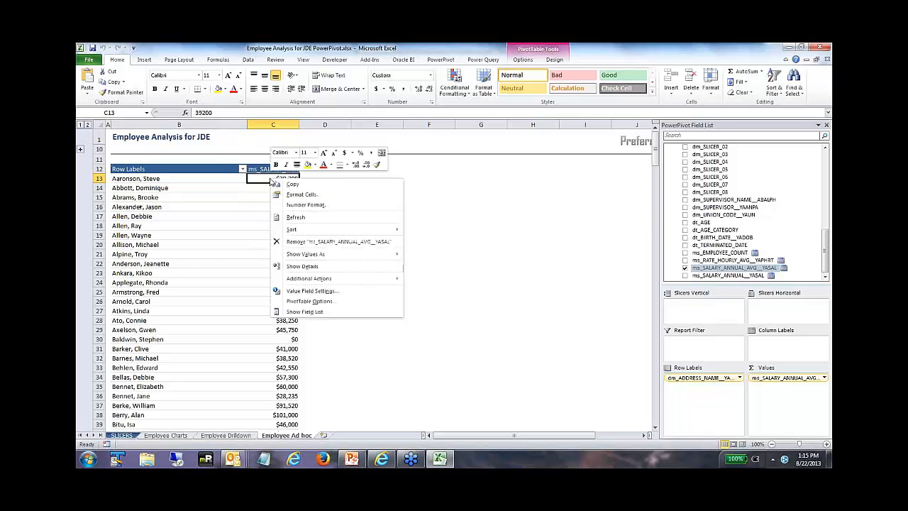
pyautogui.moveTo(336, 234)
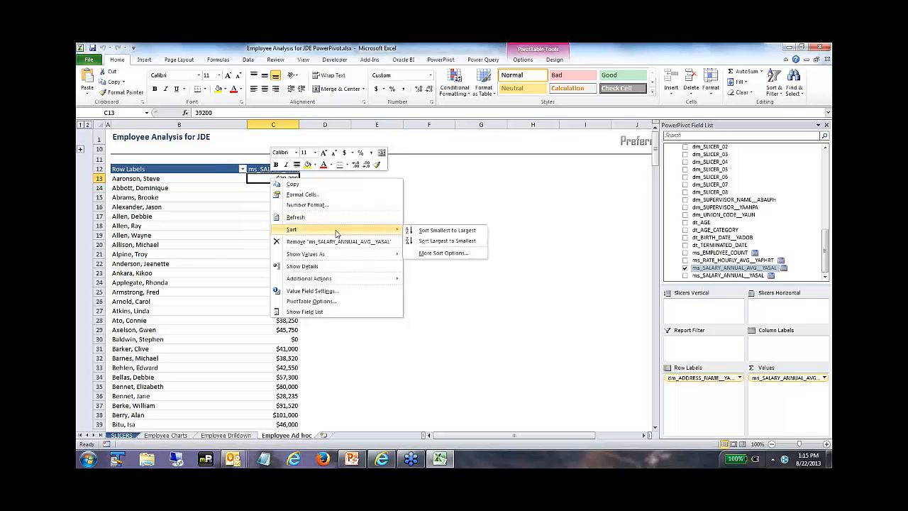
pyautogui.click(430, 241)
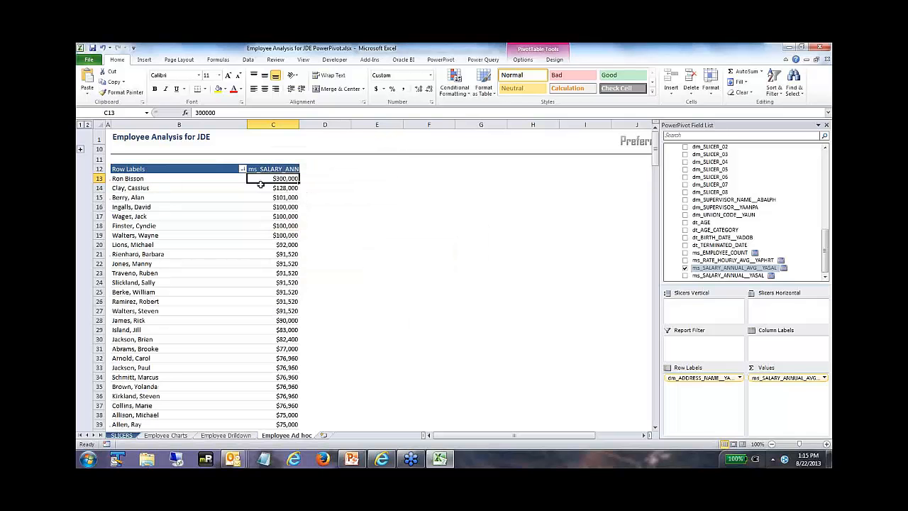
# Step: Filter the employee names to the top 10 items by ms_SALARY_ANNUAL_AVG__YASAL
pyautogui.click(137, 179)
pyautogui.rightClick(146, 182)
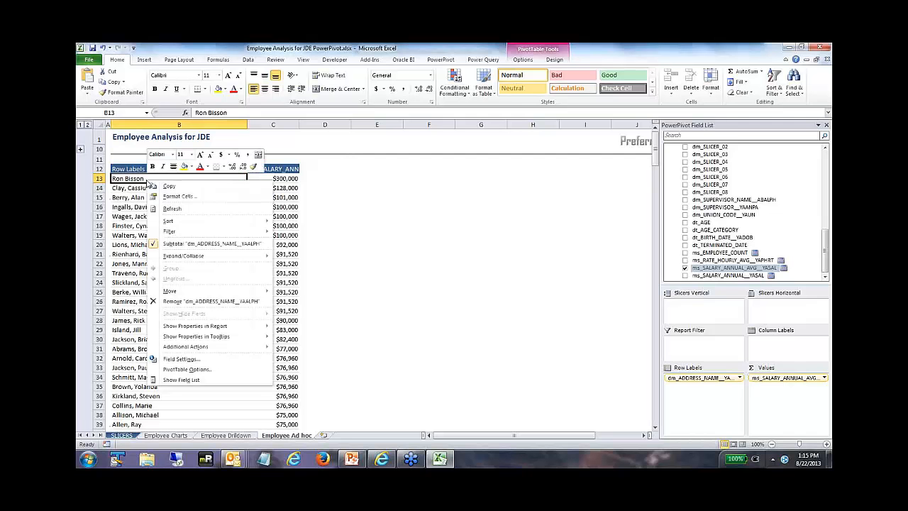
pyautogui.moveTo(226, 233)
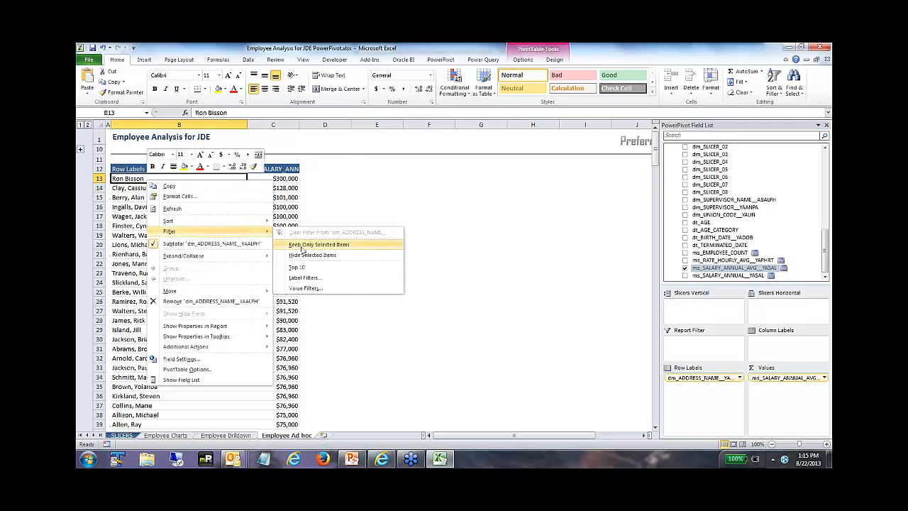
pyautogui.click(298, 268)
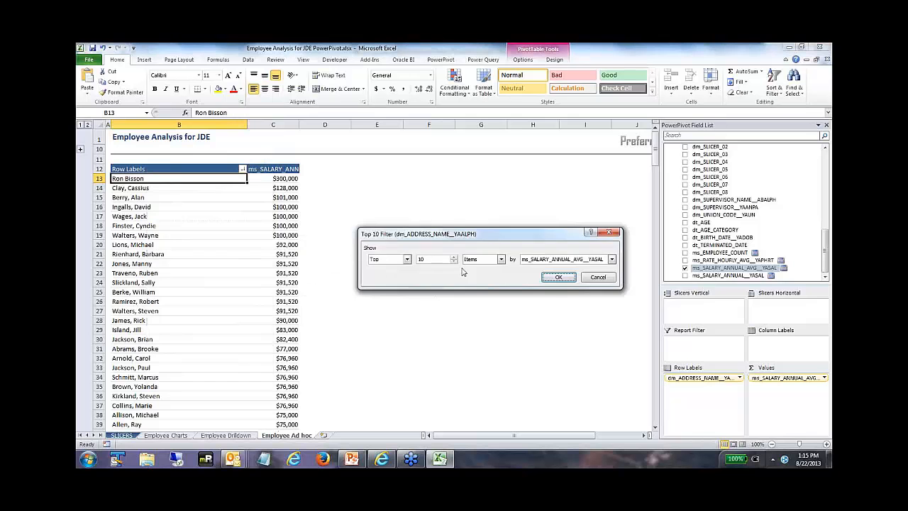
pyautogui.click(558, 277)
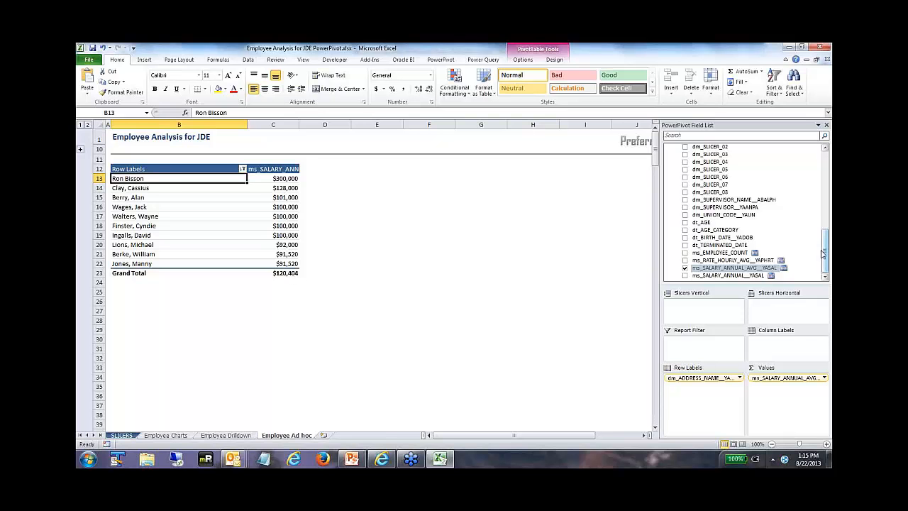
# Step: Try grouping the top 10 employees by dm_COMPANY_HOME_NAME__CCNAME in the row labels and remove that field again
pyautogui.moveTo(829, 234); pyautogui.dragTo(807, 170)
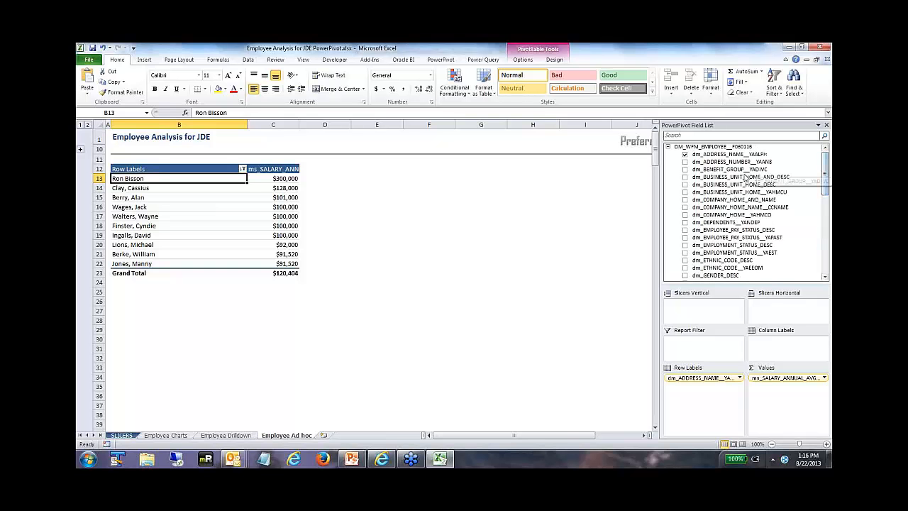
pyautogui.click(740, 207)
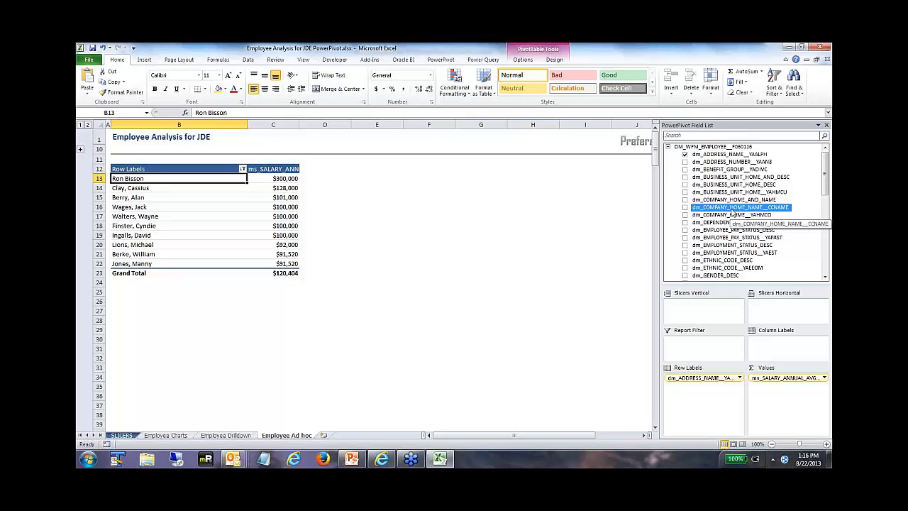
pyautogui.moveTo(735, 213); pyautogui.dragTo(680, 379)
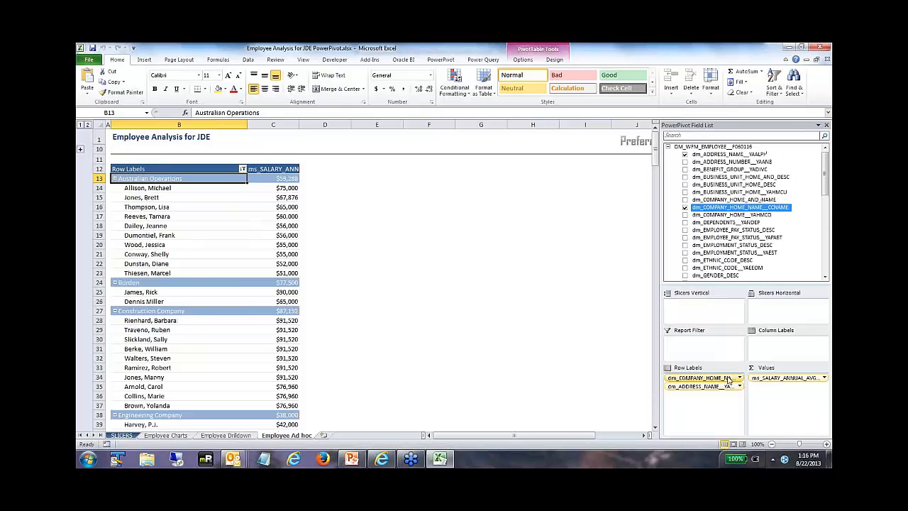
pyautogui.click(699, 378)
pyautogui.click(711, 347)
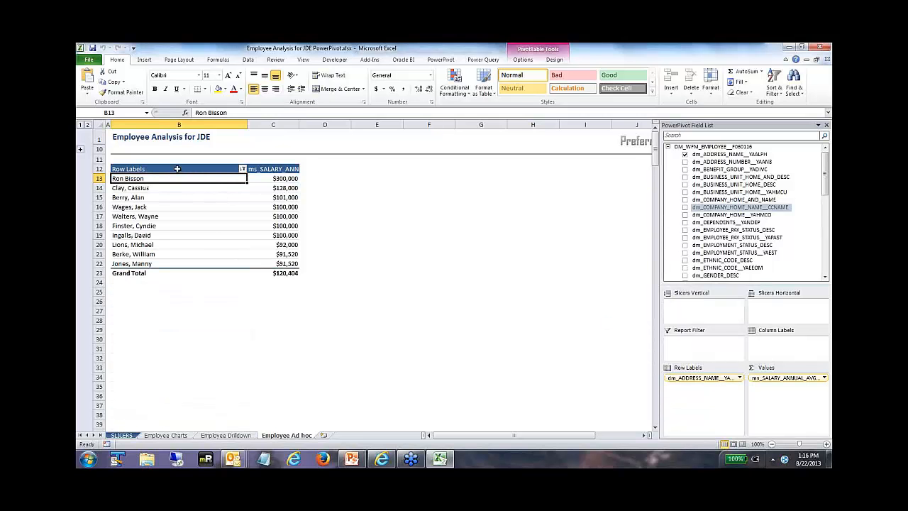
pyautogui.click(142, 169)
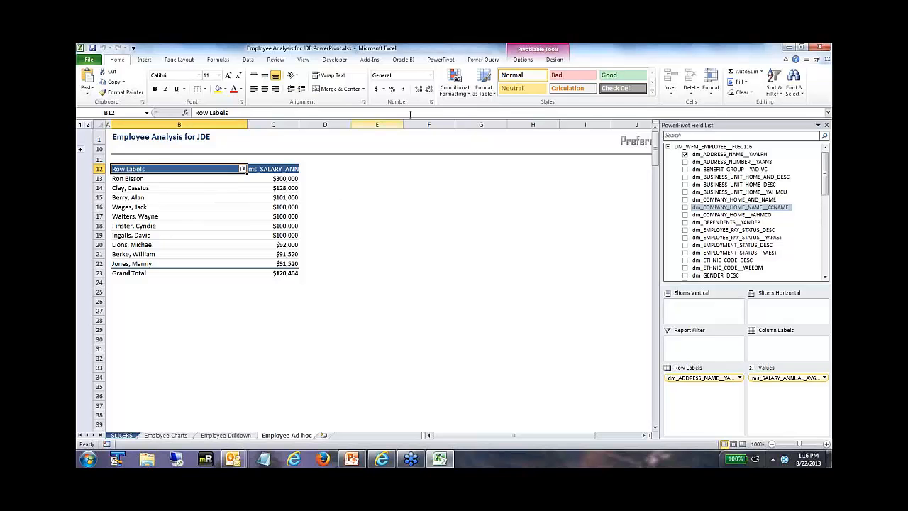
pyautogui.click(523, 61)
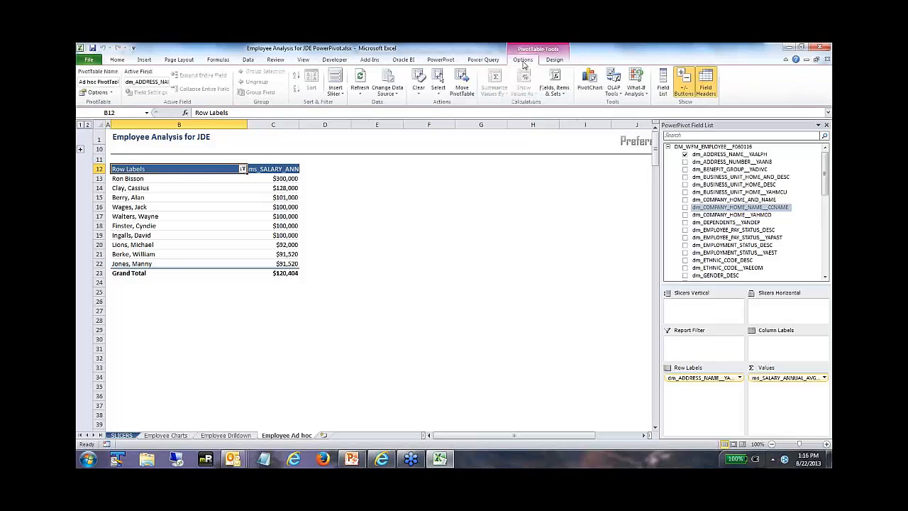
pyautogui.click(438, 85)
pyautogui.click(455, 136)
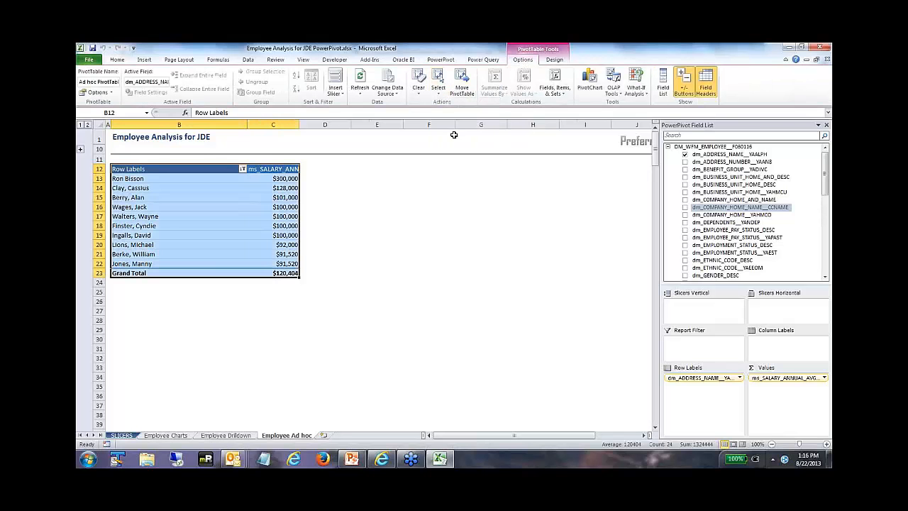
pyautogui.rightClick(160, 174)
pyautogui.click(181, 178)
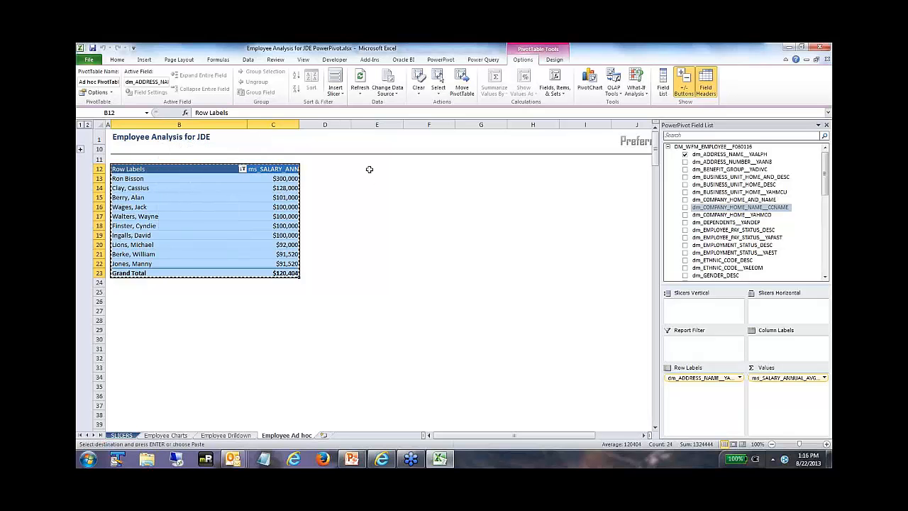
# Step: Rename the PivotTable's salary column header in C12 as Avg_Salary
pyautogui.click(263, 169)
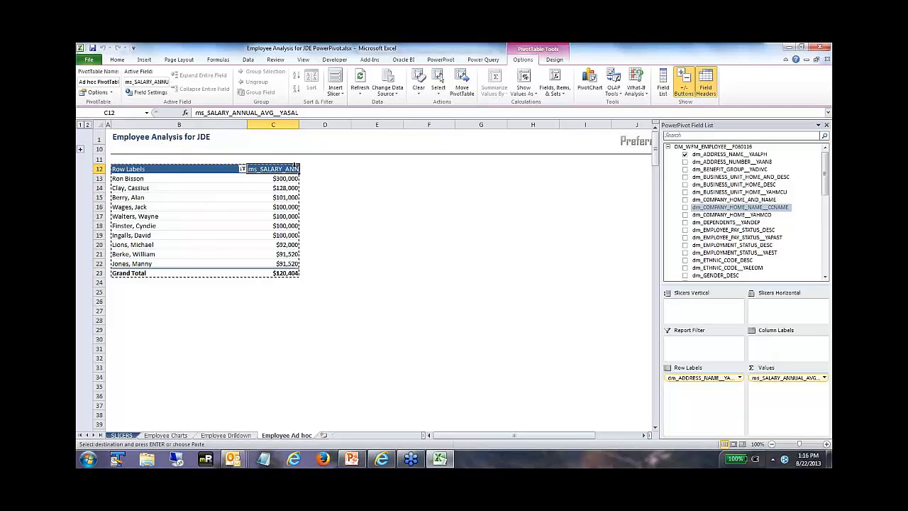
pyautogui.write('Avg_')
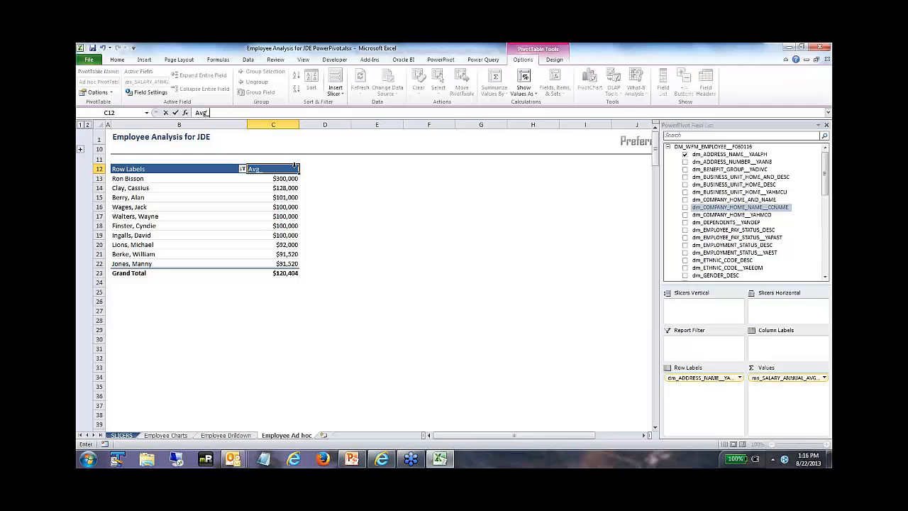
pyautogui.write('Salary')
pyautogui.press('Return')
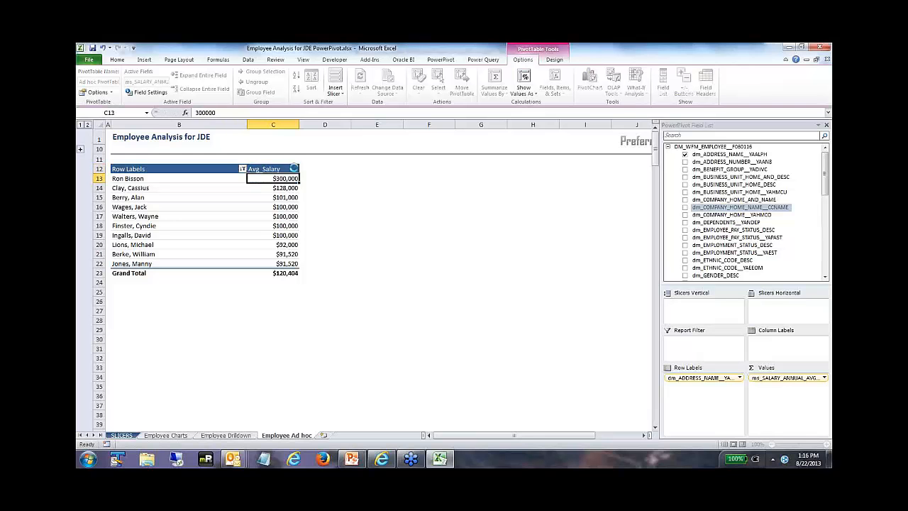
# Step: Copy the entire PivotTable to cell E12, fit column F to its contents and widen column E
pyautogui.click(138, 171)
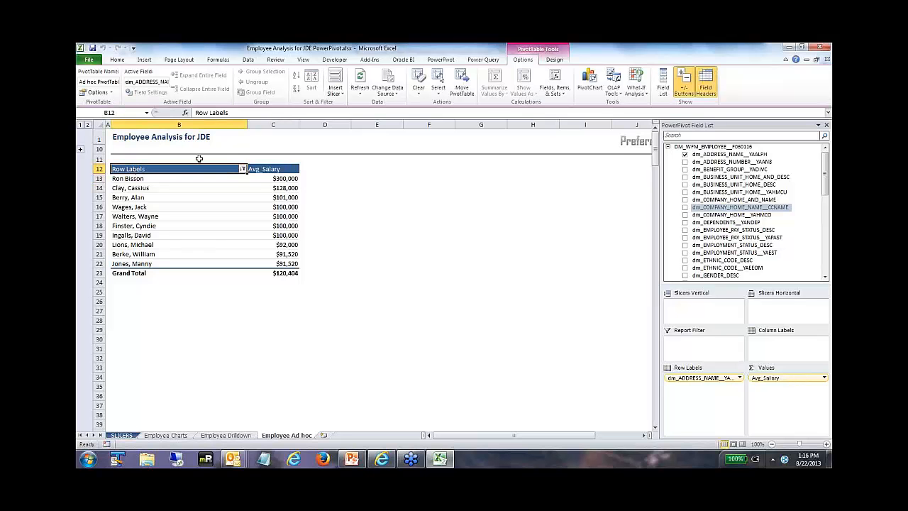
pyautogui.click(439, 85)
pyautogui.click(452, 136)
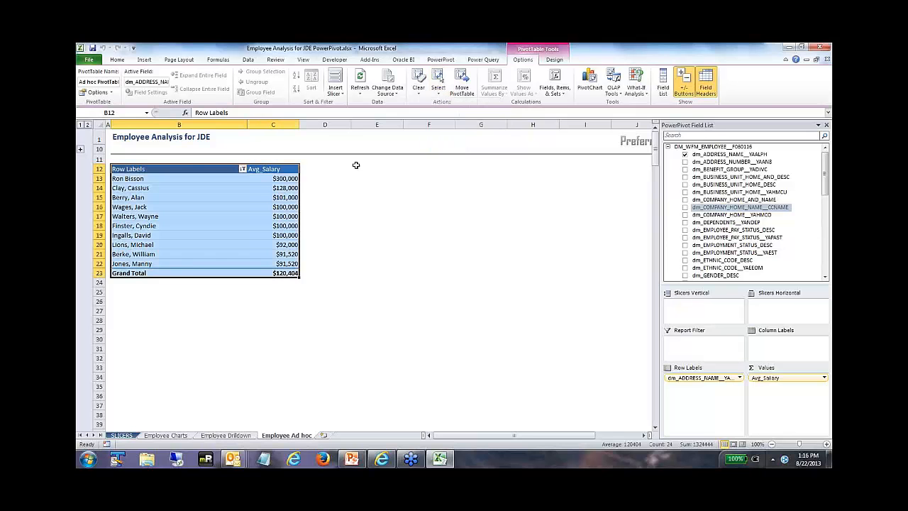
pyautogui.rightClick(174, 172)
pyautogui.click(194, 180)
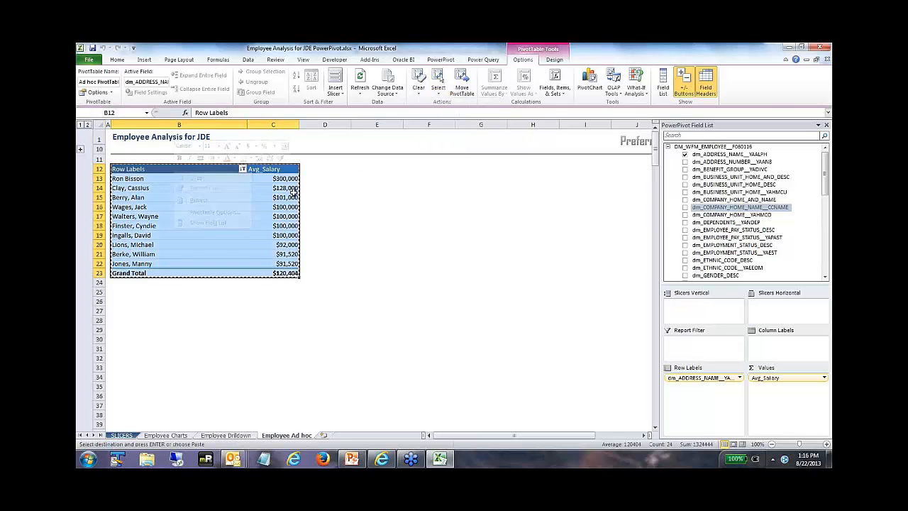
pyautogui.click(377, 170)
pyautogui.rightClick(377, 170)
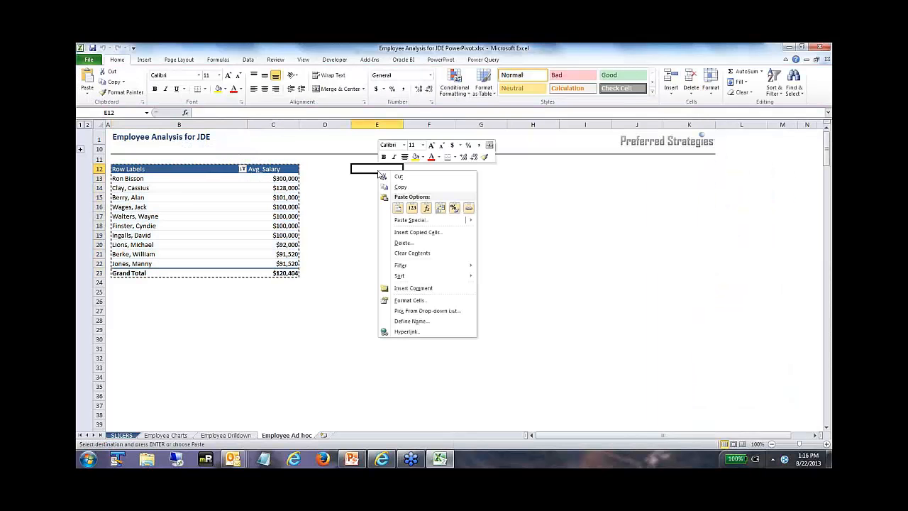
pyautogui.click(398, 208)
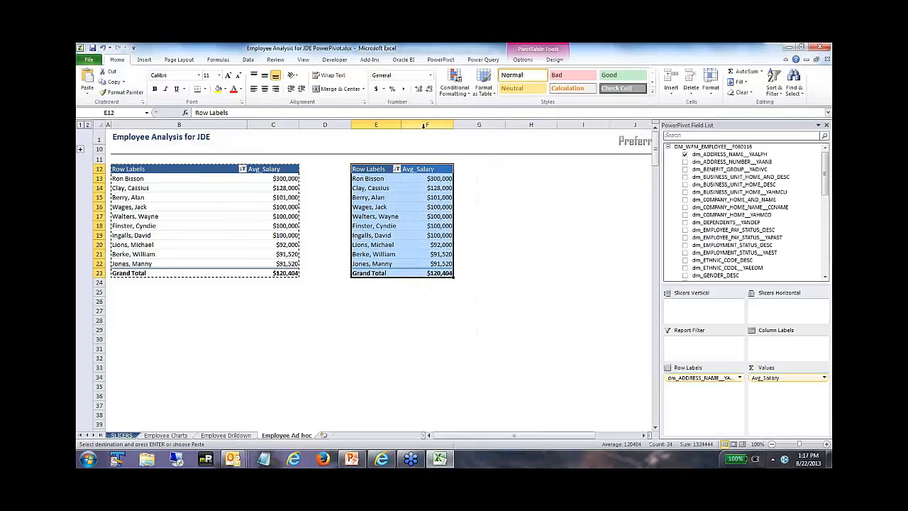
pyautogui.doubleClick(453, 125)
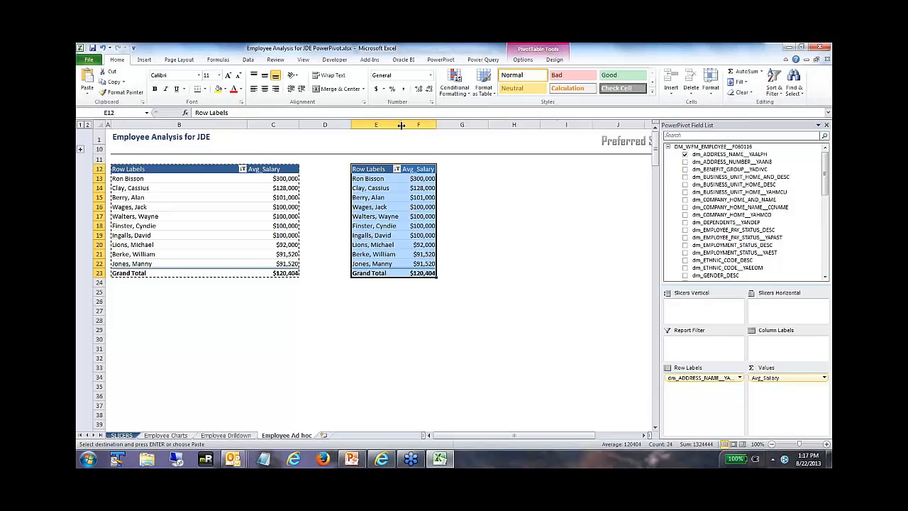
pyautogui.moveTo(401, 125); pyautogui.dragTo(428, 125)
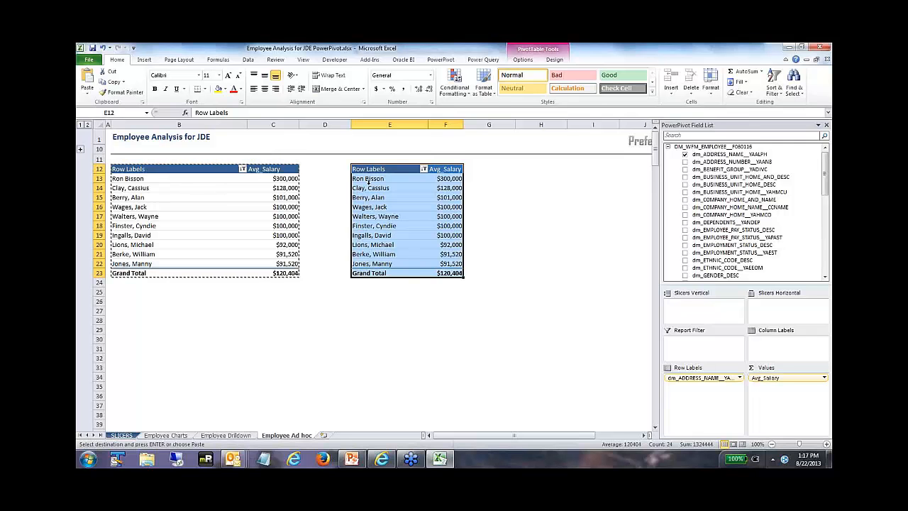
# Step: Add dt_AGE_CATEGORY above the employee names in the row labels of the copied PivotTable
pyautogui.click(370, 182)
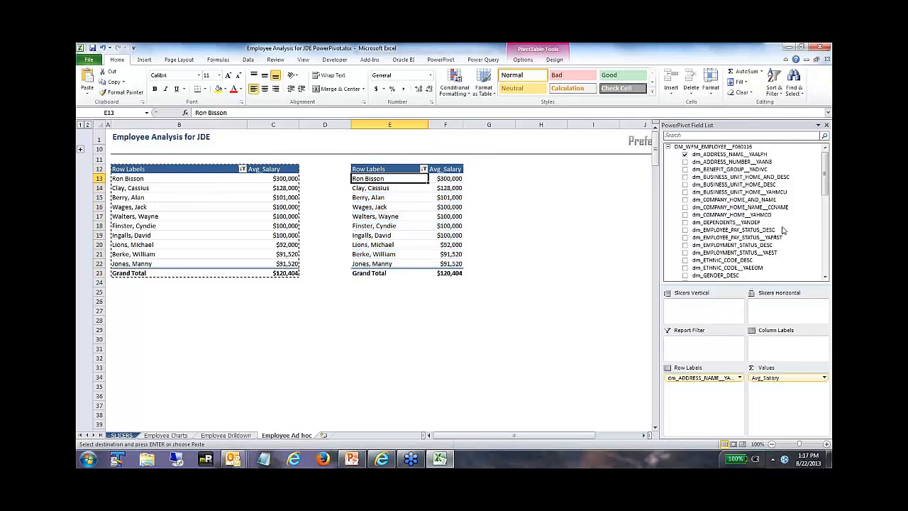
pyautogui.moveTo(826, 183); pyautogui.dragTo(826, 262)
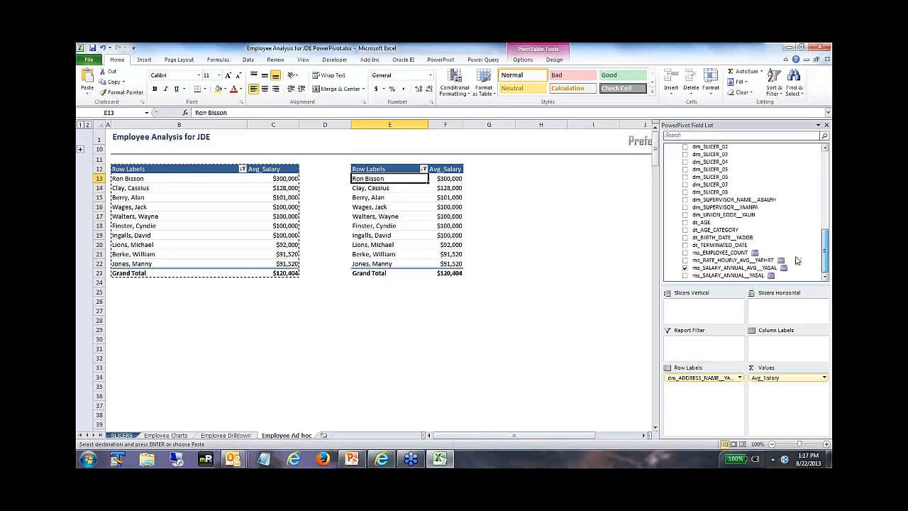
pyautogui.click(716, 232)
pyautogui.moveTo(719, 234); pyautogui.dragTo(687, 381)
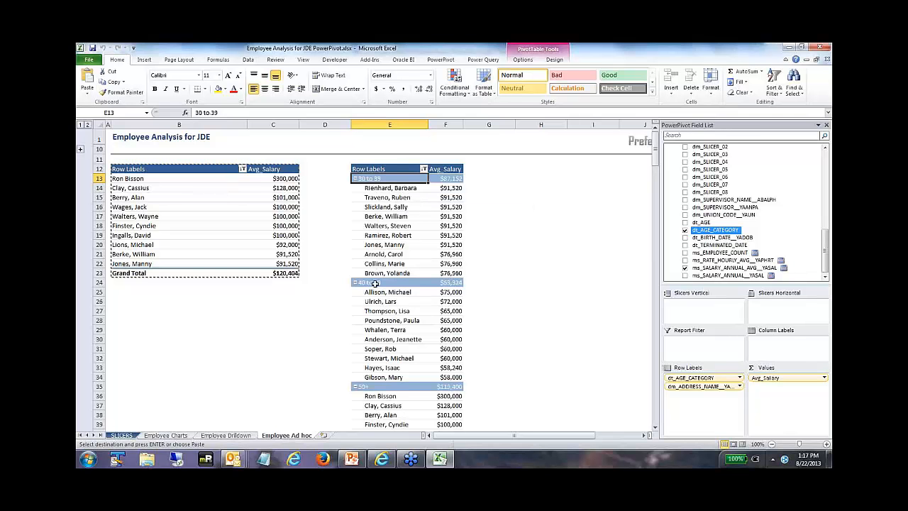
# Step: Clear the top 10 filter from the employee name field in the PivotTable at E12
pyautogui.click(387, 189)
pyautogui.rightClick(390, 190)
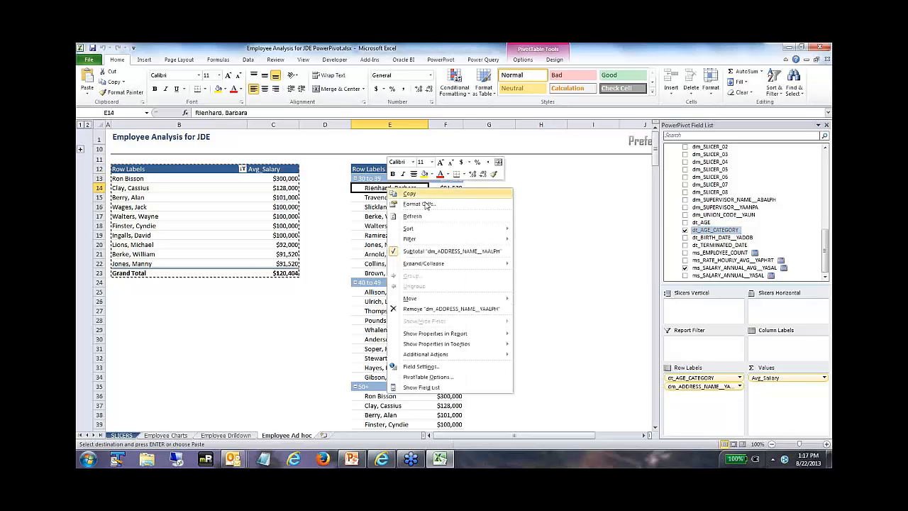
pyautogui.moveTo(447, 241)
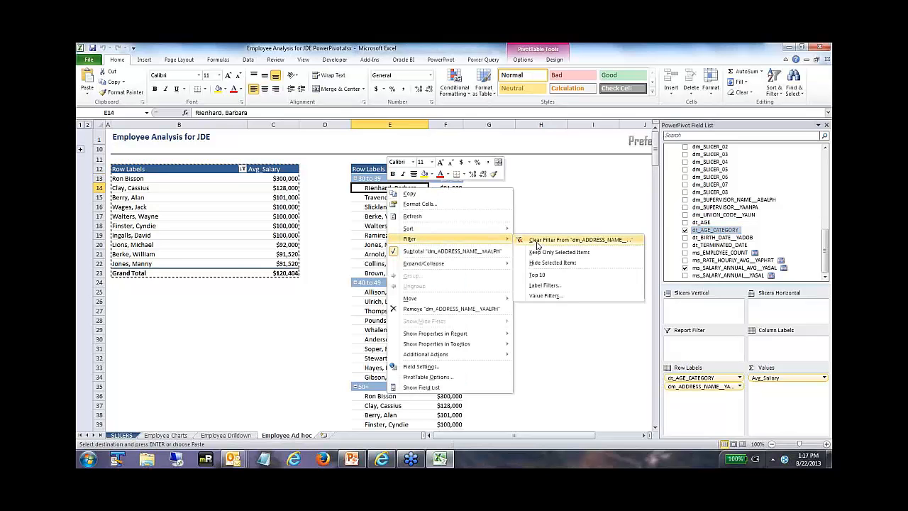
pyautogui.click(538, 241)
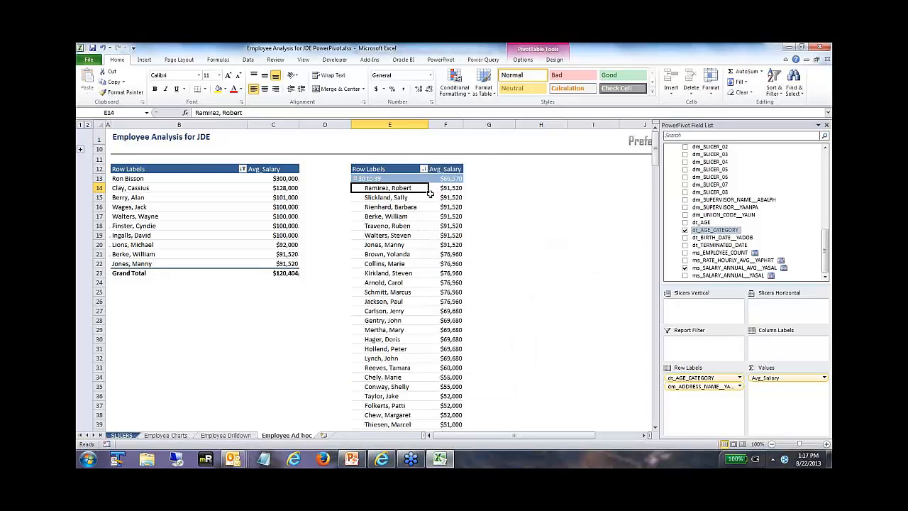
# Step: Add dm_GENDER_DESC to the column labels of the copied PivotTable and collapse the entire age category field
pyautogui.moveTo(827, 245); pyautogui.dragTo(794, 188)
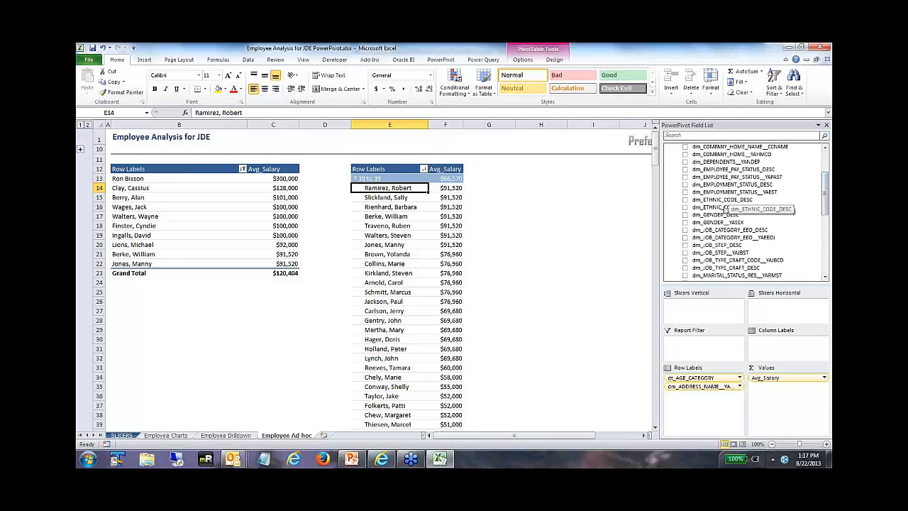
pyautogui.moveTo(716, 214); pyautogui.dragTo(773, 342)
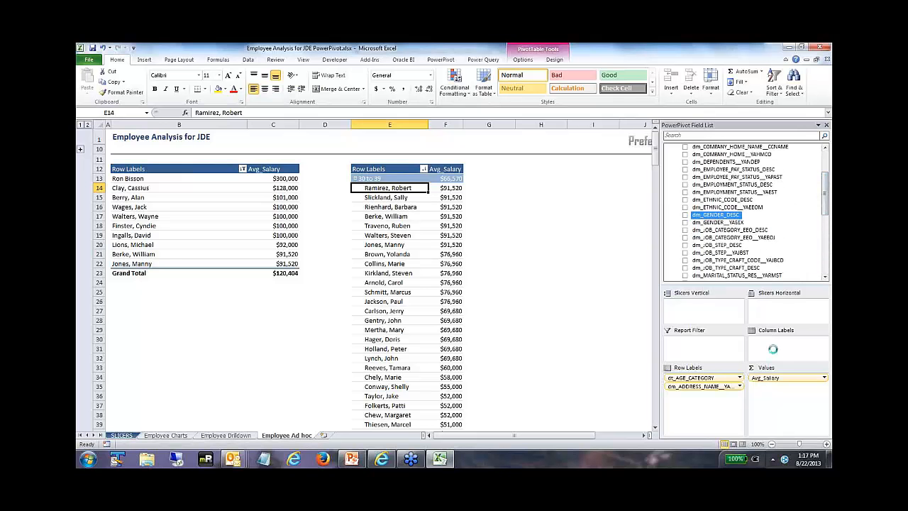
pyautogui.rightClick(375, 187)
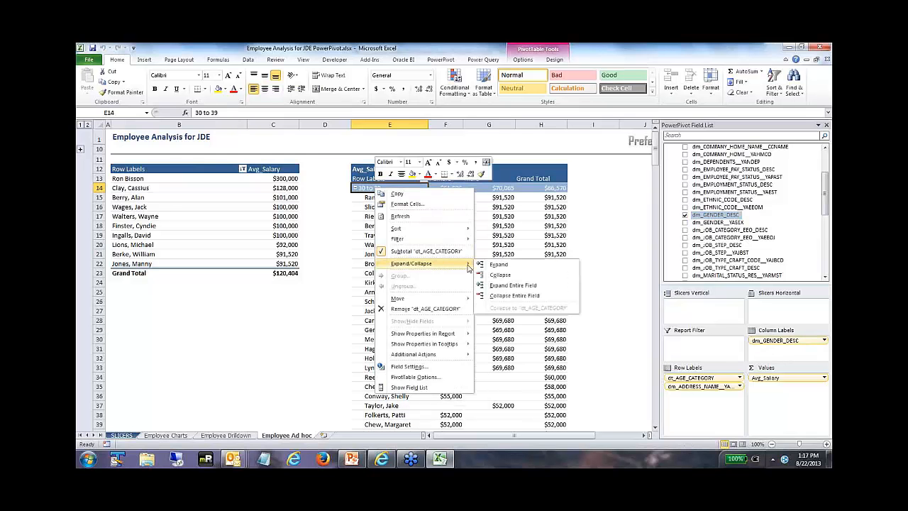
pyautogui.click(503, 299)
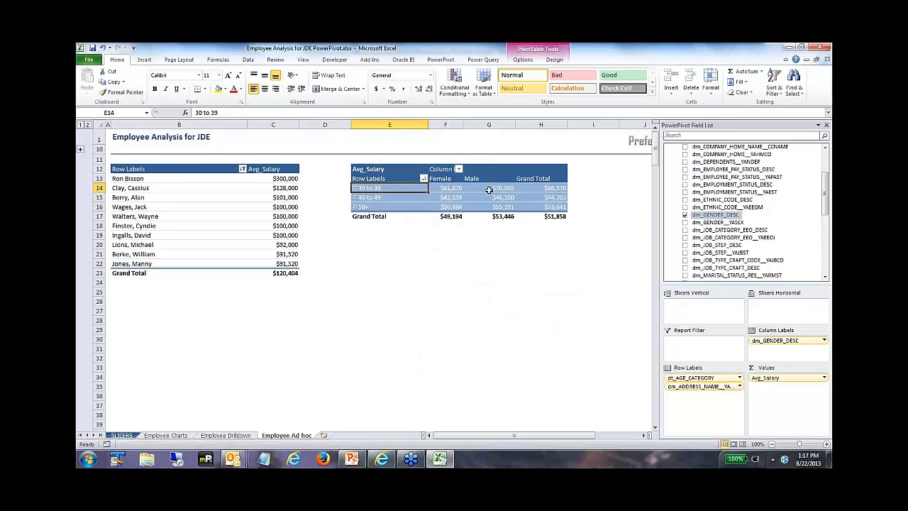
pyautogui.moveTo(438, 188)
# Step: Refresh the JDE employee data in the PowerPivot window, entering the data source password, and return to the workbook
pyautogui.click(440, 61)
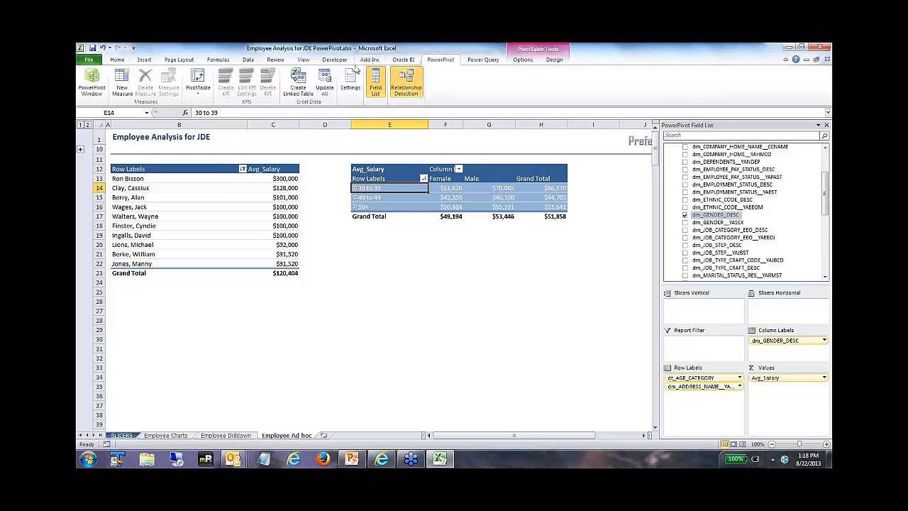
pyautogui.click(95, 86)
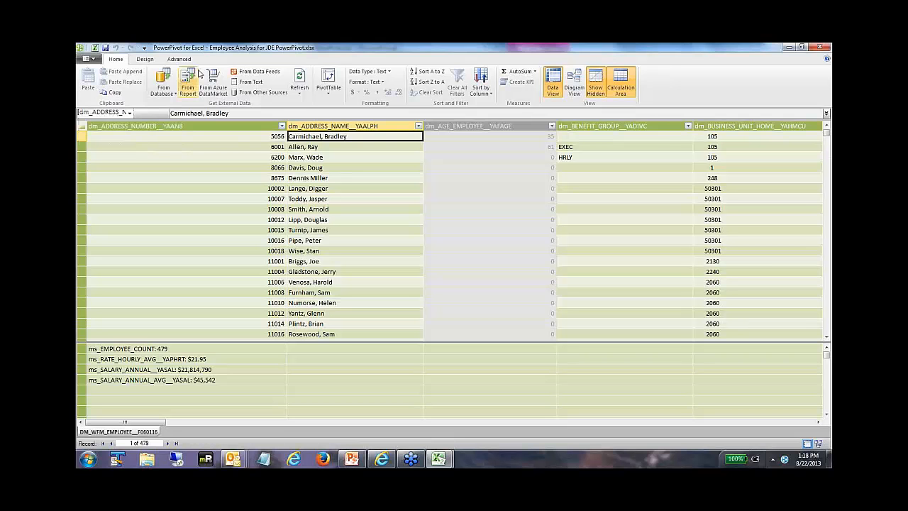
pyautogui.click(301, 81)
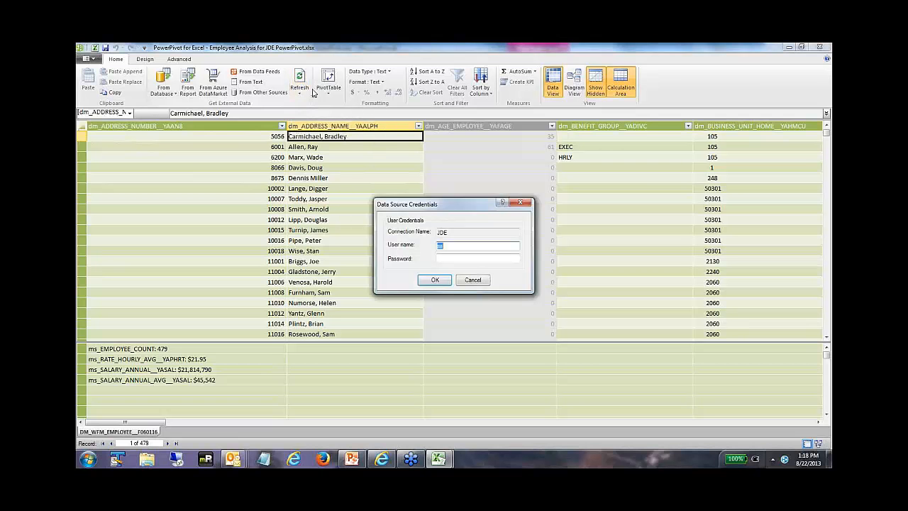
pyautogui.click(454, 259)
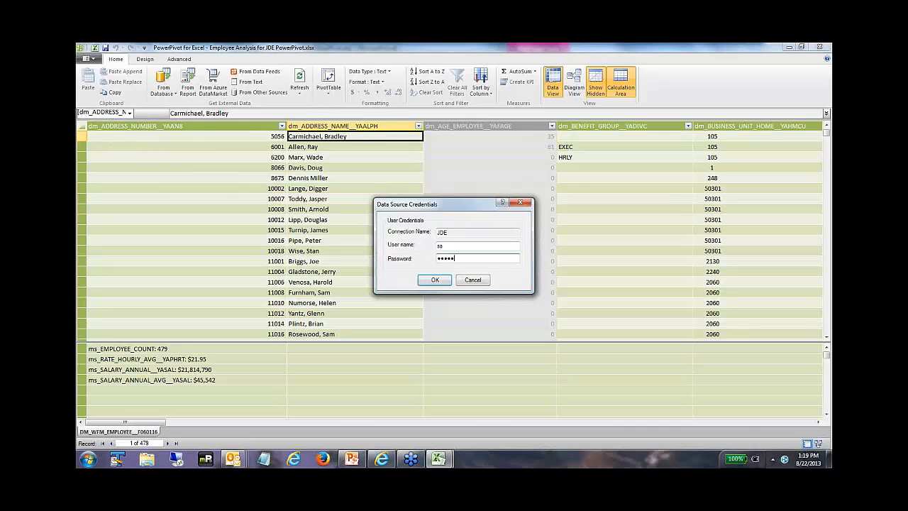
pyautogui.click(435, 280)
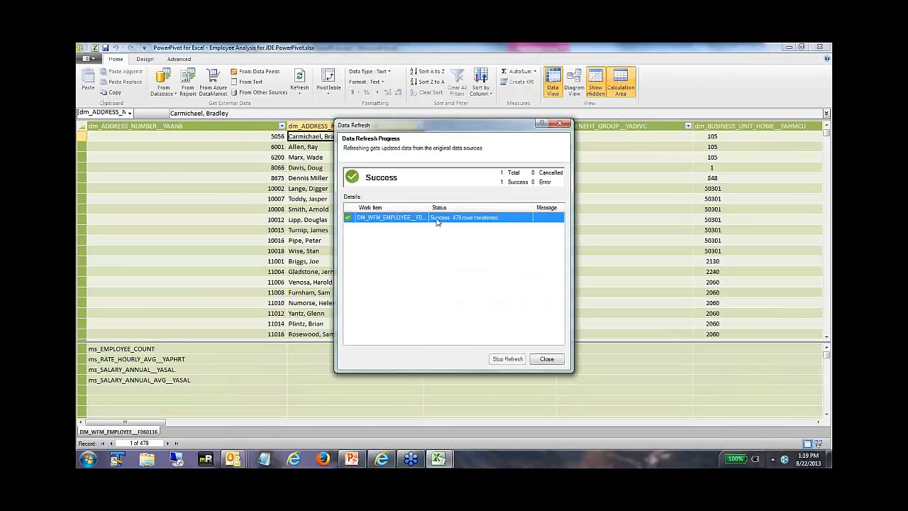
pyautogui.click(547, 360)
pyautogui.click(95, 49)
pyautogui.click(248, 60)
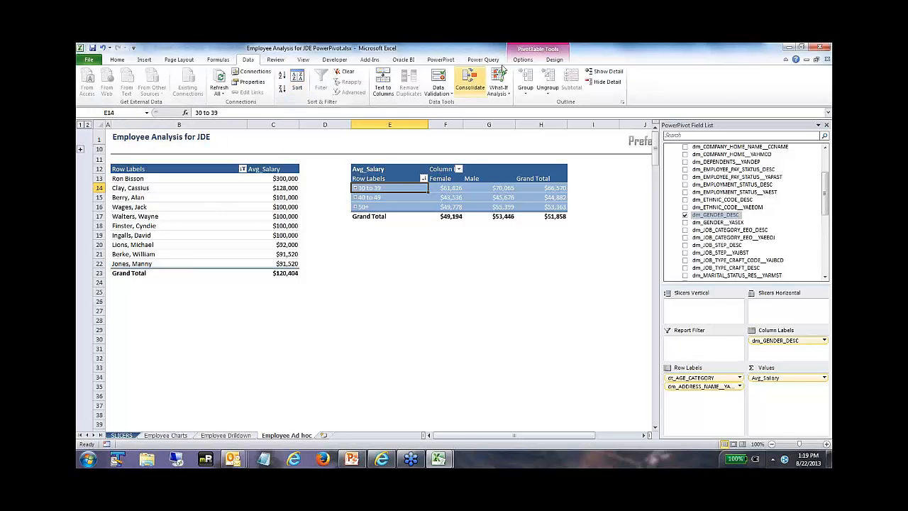
# Step: Close the employee workbook without saving and open Sales Analysis for JDE PowerPivot.xlsx from the Sales folder
pyautogui.click(827, 59)
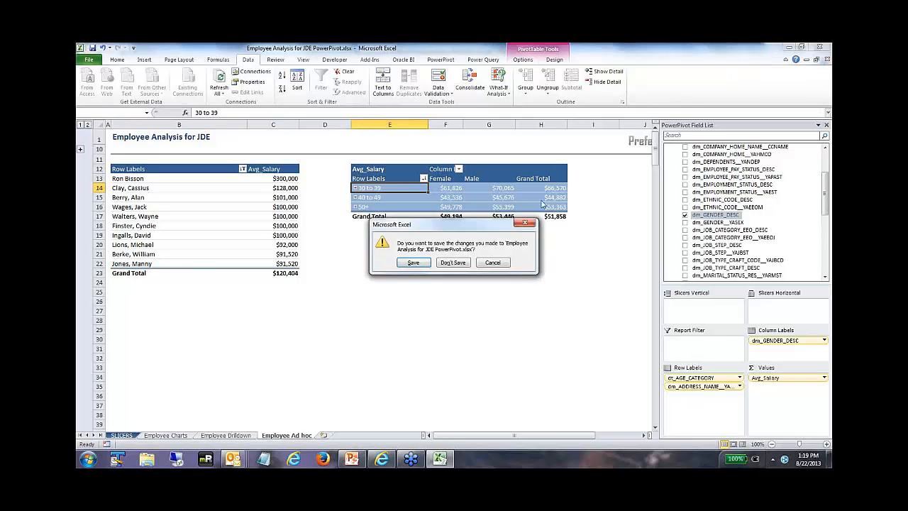
pyautogui.click(460, 264)
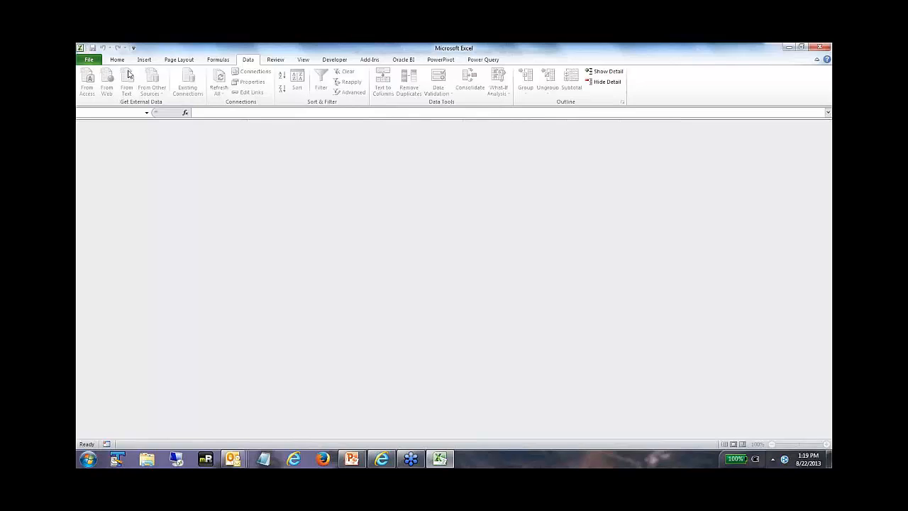
pyautogui.click(89, 60)
pyautogui.click(118, 101)
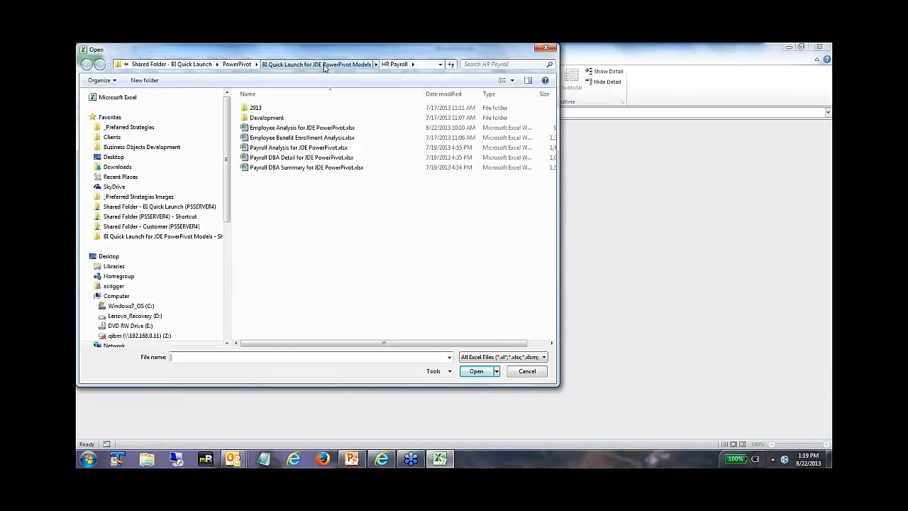
pyautogui.click(327, 64)
pyautogui.doubleClick(257, 238)
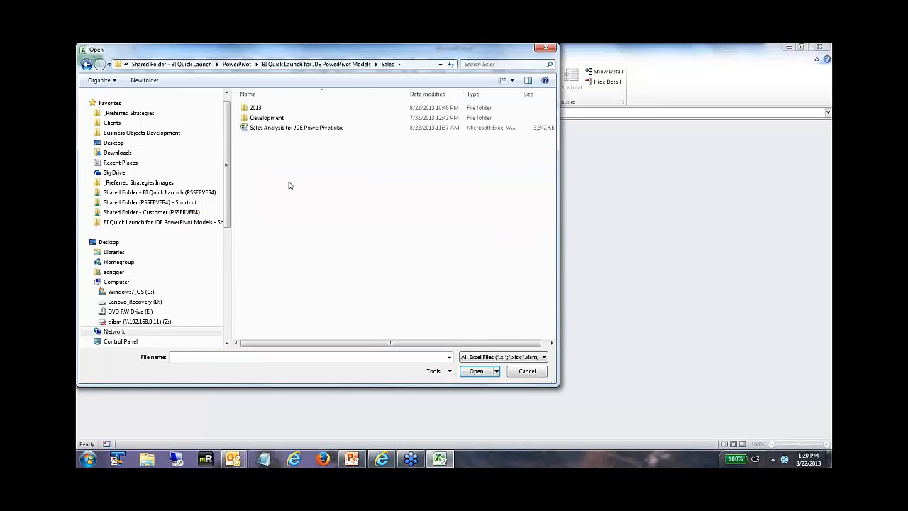
pyautogui.click(295, 128)
pyautogui.click(477, 371)
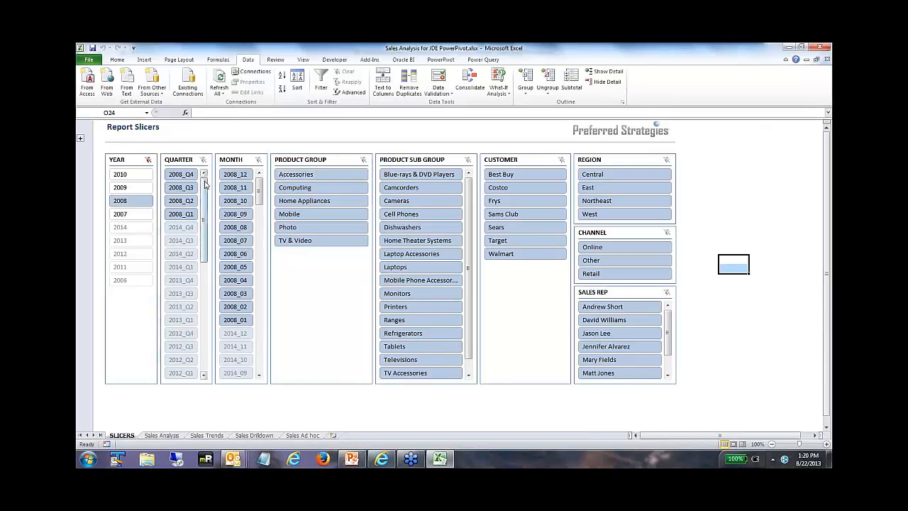
# Step: Filter the reports to years 2008 and 2009 and the Central region, and review the Sales Trends and Sales Analysis charts
pyautogui.click(129, 190)
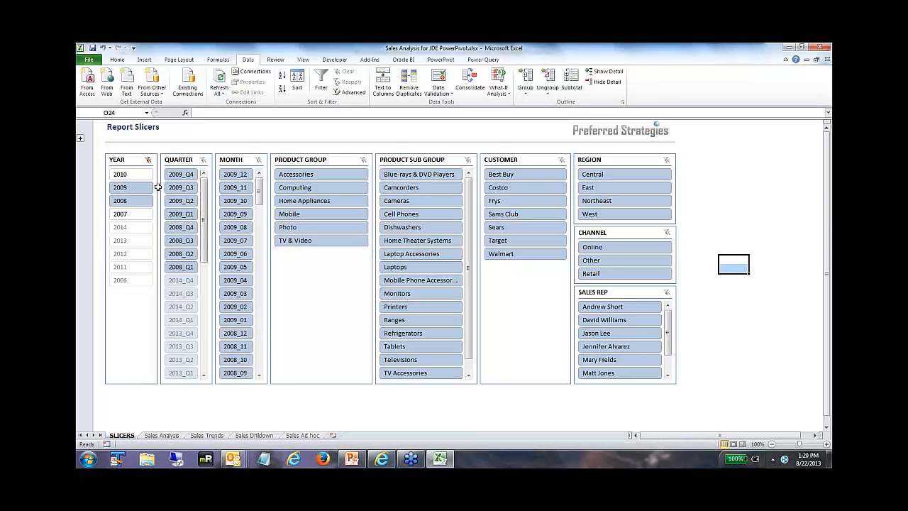
pyautogui.click(593, 177)
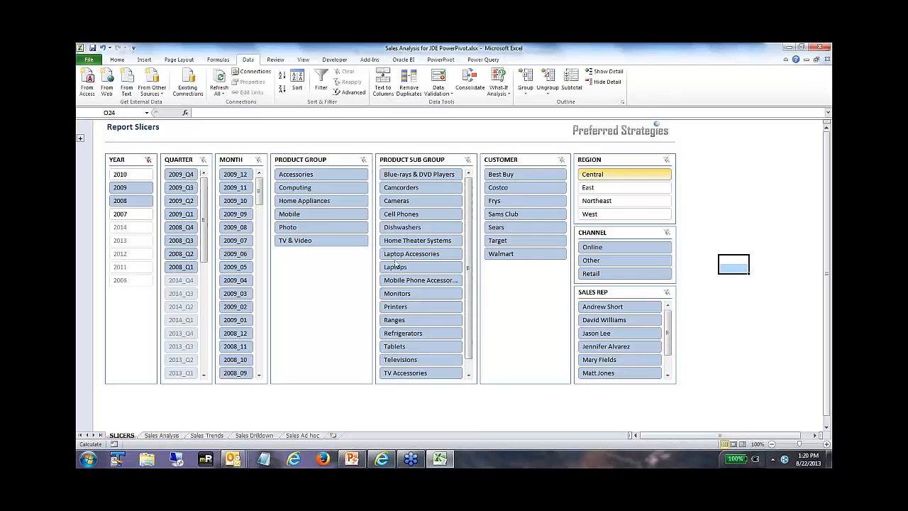
pyautogui.click(207, 436)
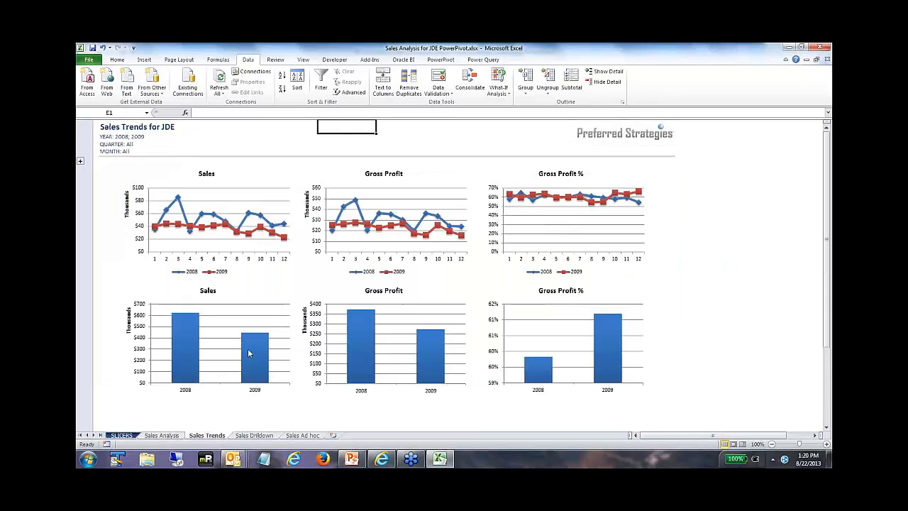
pyautogui.moveTo(248, 353)
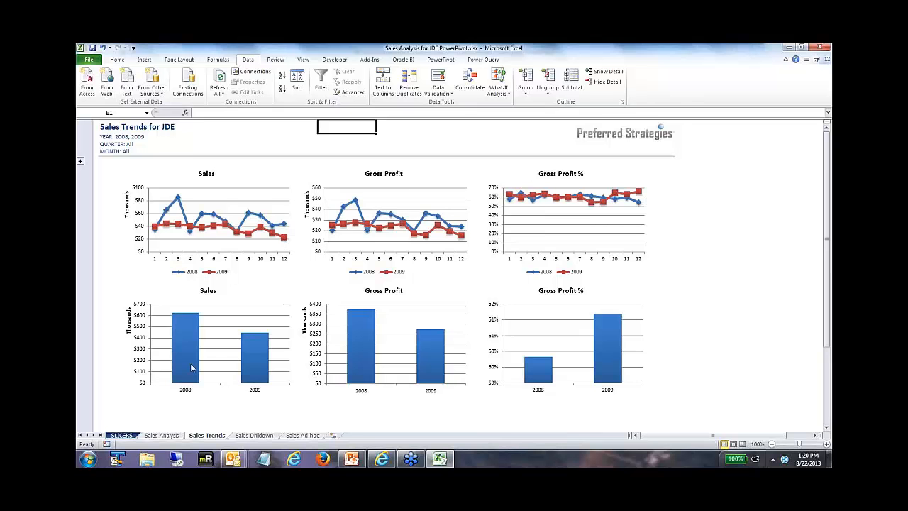
pyautogui.moveTo(180, 354)
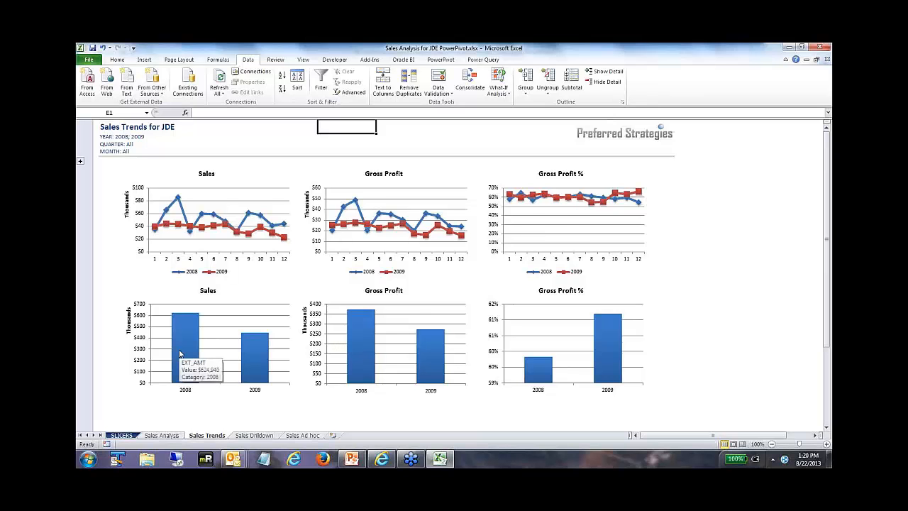
pyautogui.click(163, 436)
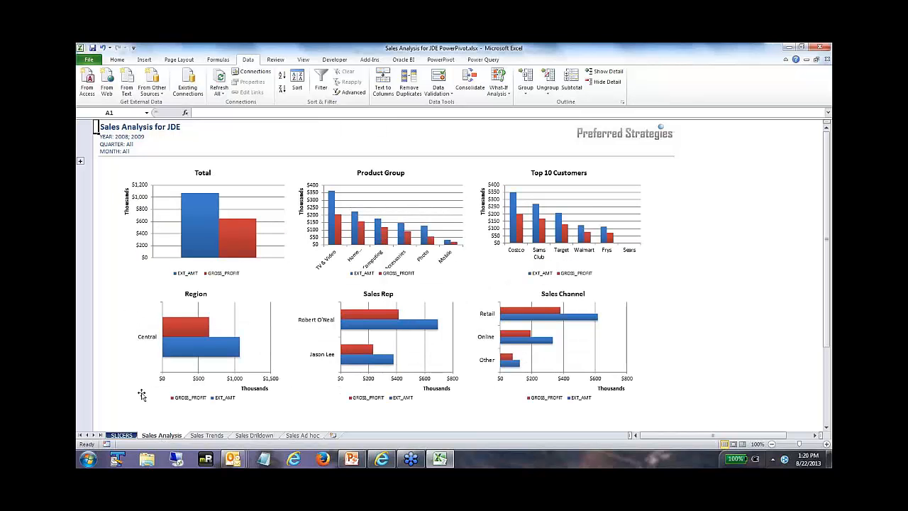
# Step: Narrow the report slicers to year 2009 and quarter 2009_Q4 and view the Sales Analysis charts
pyautogui.click(122, 436)
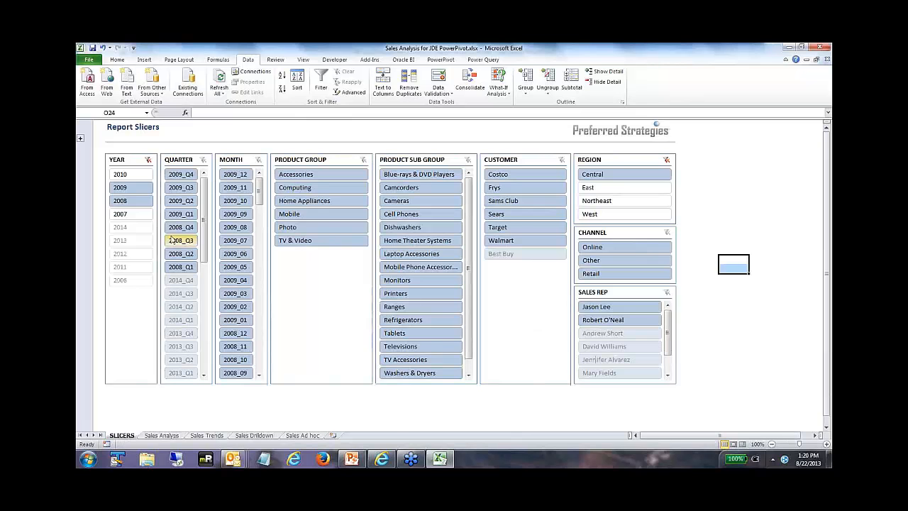
pyautogui.click(121, 187)
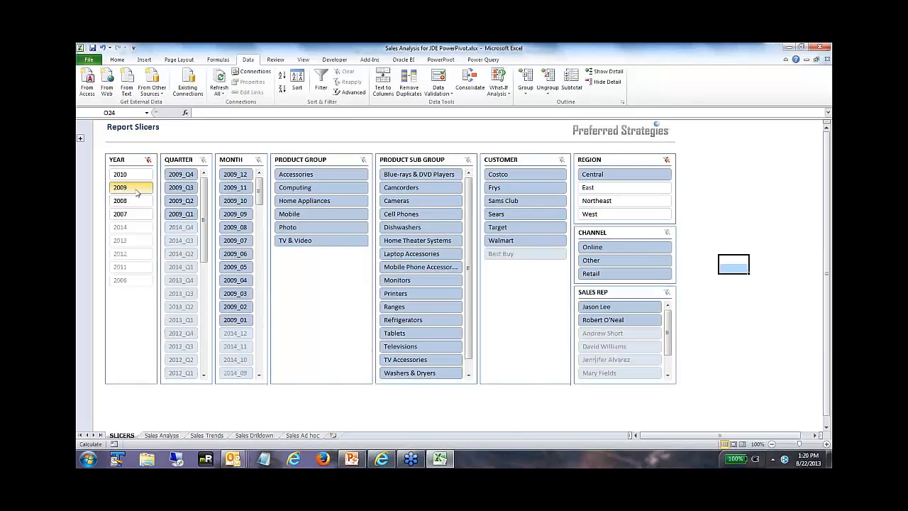
pyautogui.click(182, 174)
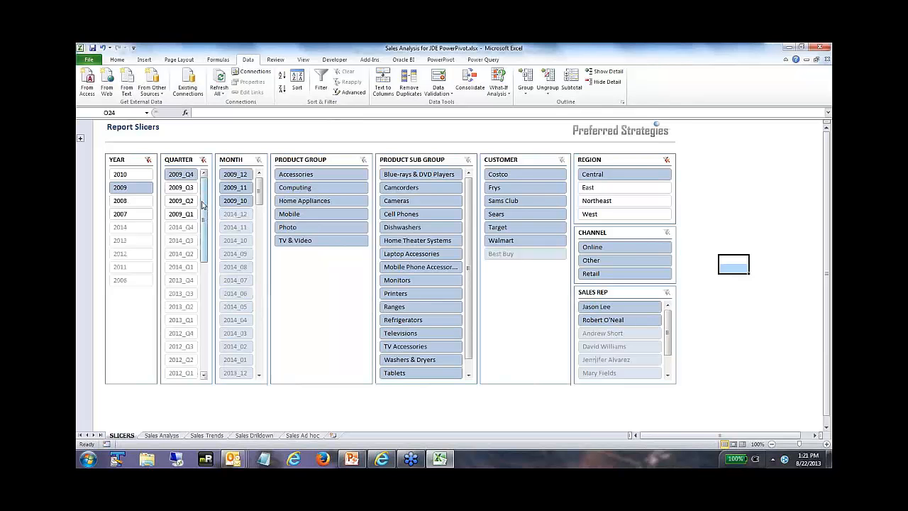
pyautogui.click(161, 435)
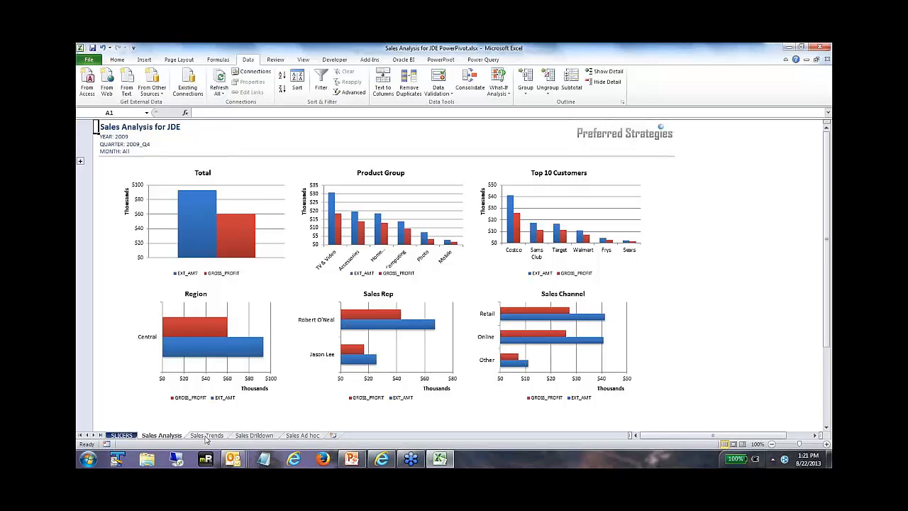
# Step: Drill down through Accessories, Laptop Accessories and A/C Adapters on the Sales Drilldown sheet, and collapse Accessories again
pyautogui.click(254, 436)
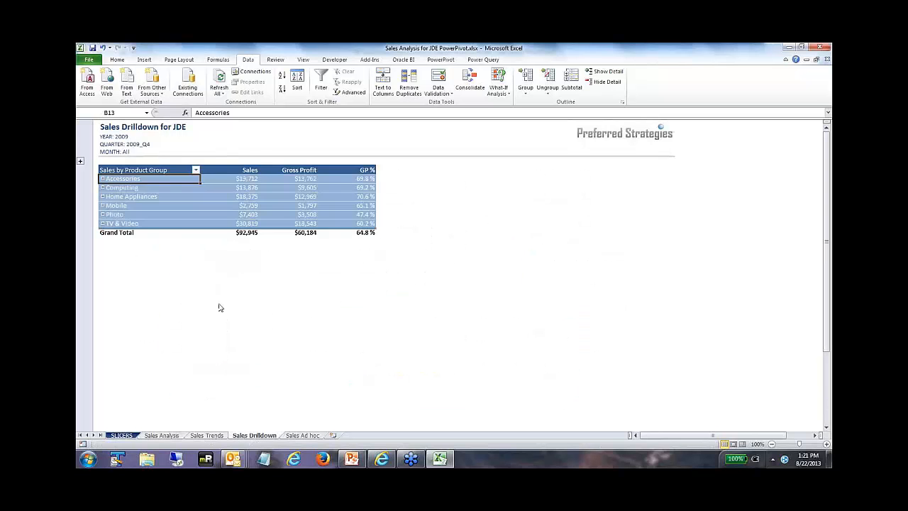
pyautogui.click(103, 180)
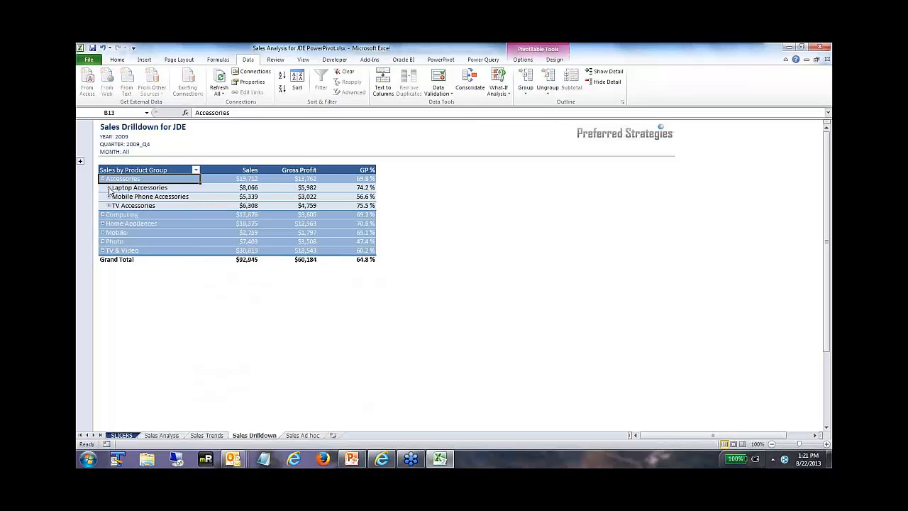
pyautogui.click(109, 188)
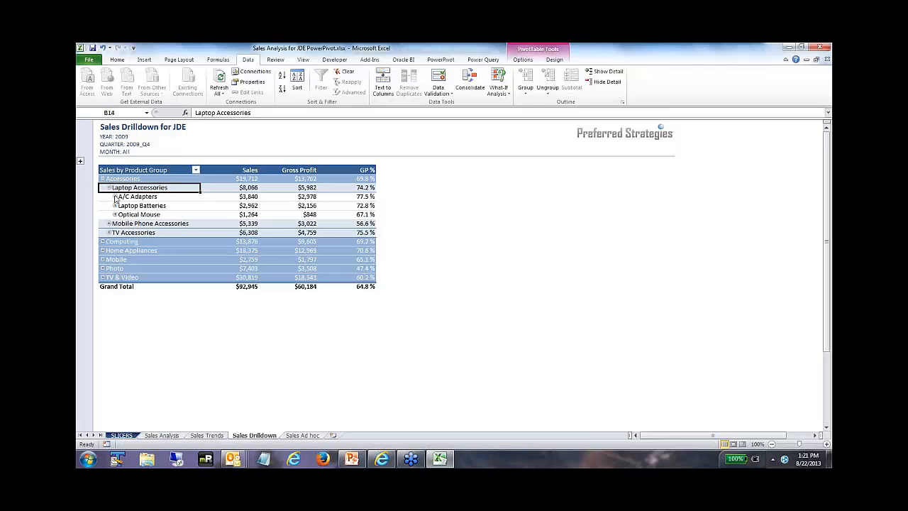
pyautogui.click(115, 197)
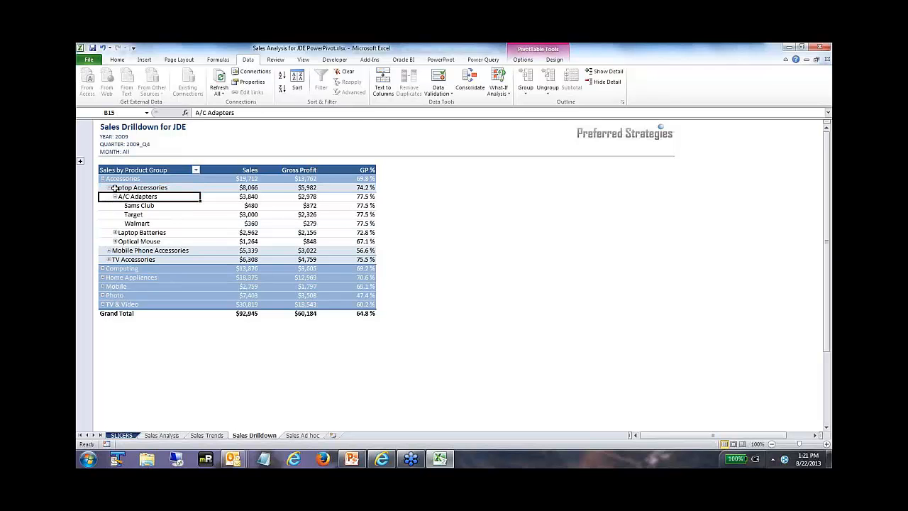
pyautogui.click(109, 188)
pyautogui.click(102, 179)
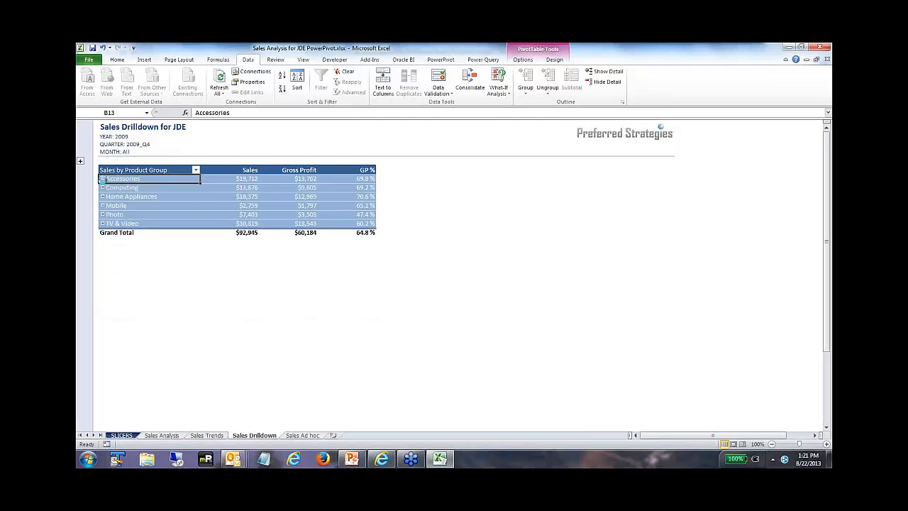
pyautogui.moveTo(243, 211)
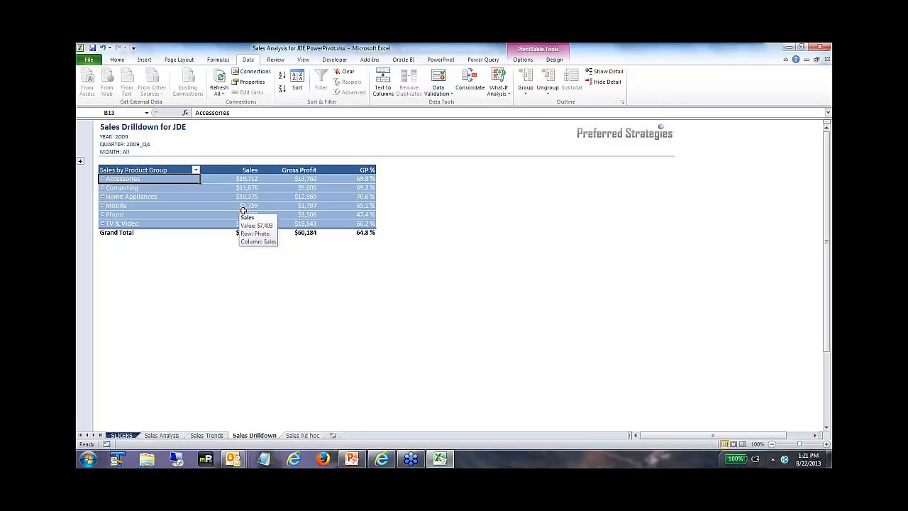
# Step: On the Sales Ad hoc sheet, show the PowerPivot Field List and add CC_SALES_01_DESC1 from DM_CC_INV_ITEM__F4101 to the PivotTable's row labels
pyautogui.click(306, 435)
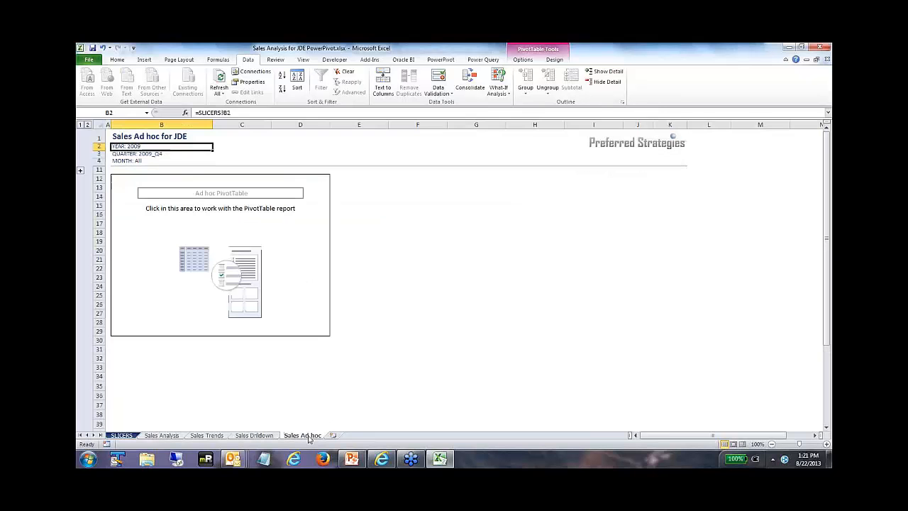
pyautogui.click(122, 179)
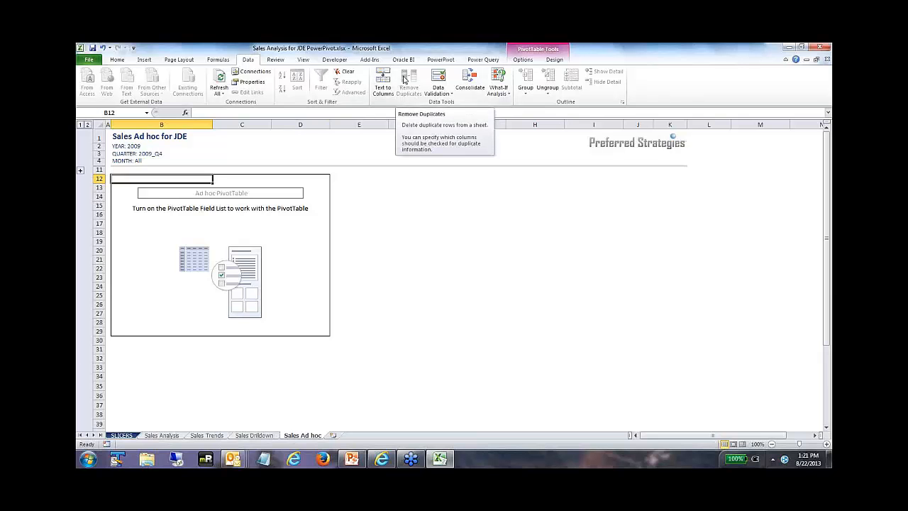
pyautogui.click(445, 61)
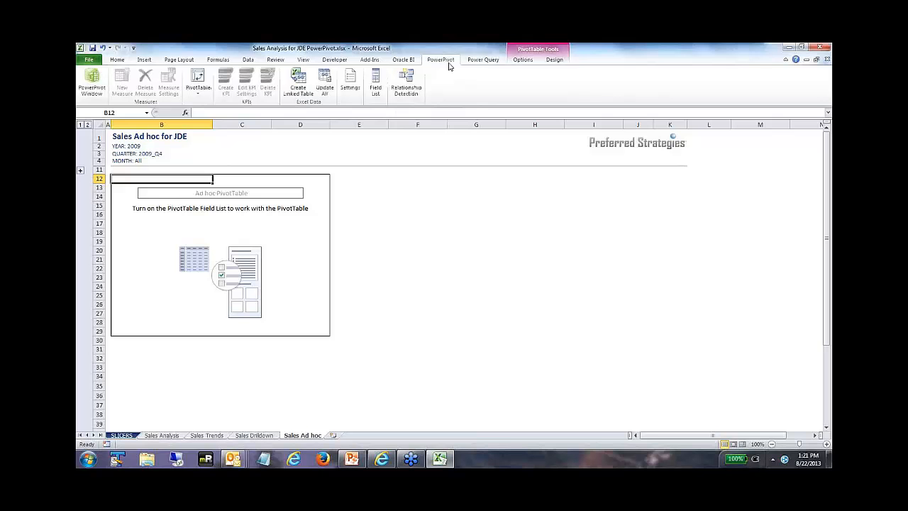
pyautogui.click(375, 82)
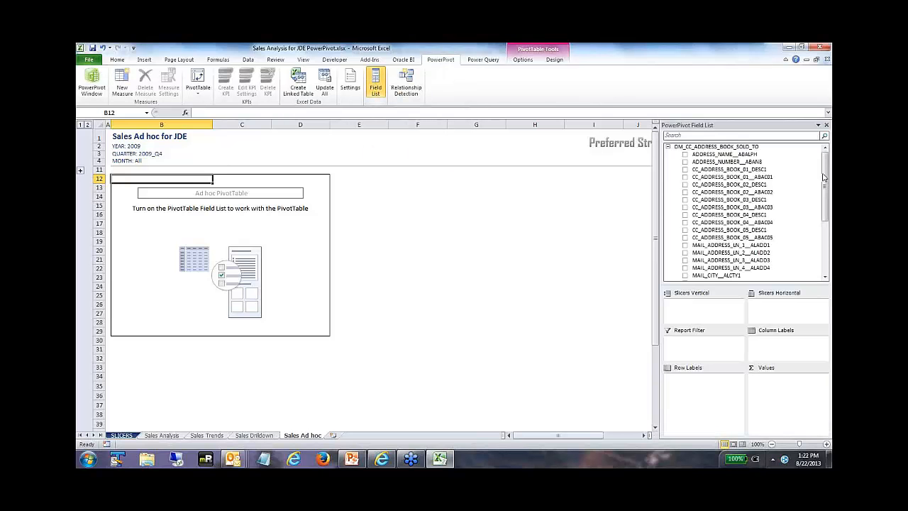
pyautogui.click(669, 147)
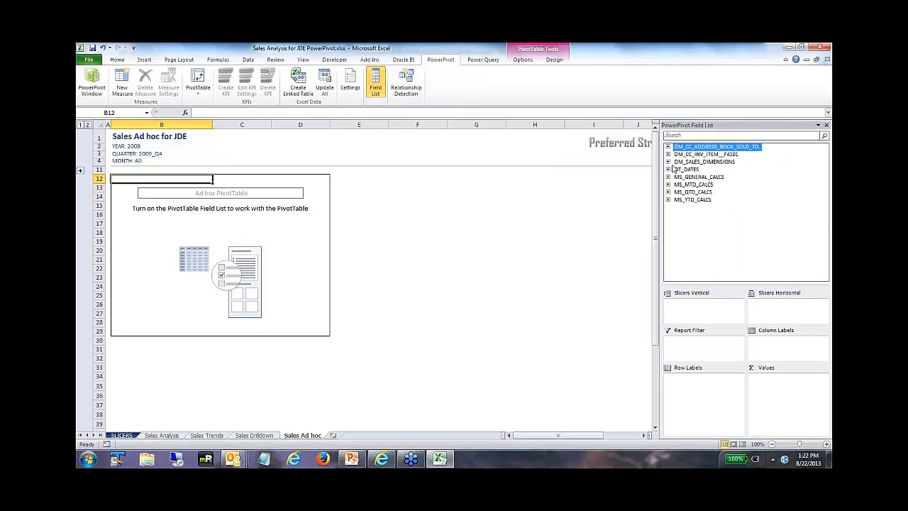
pyautogui.click(669, 154)
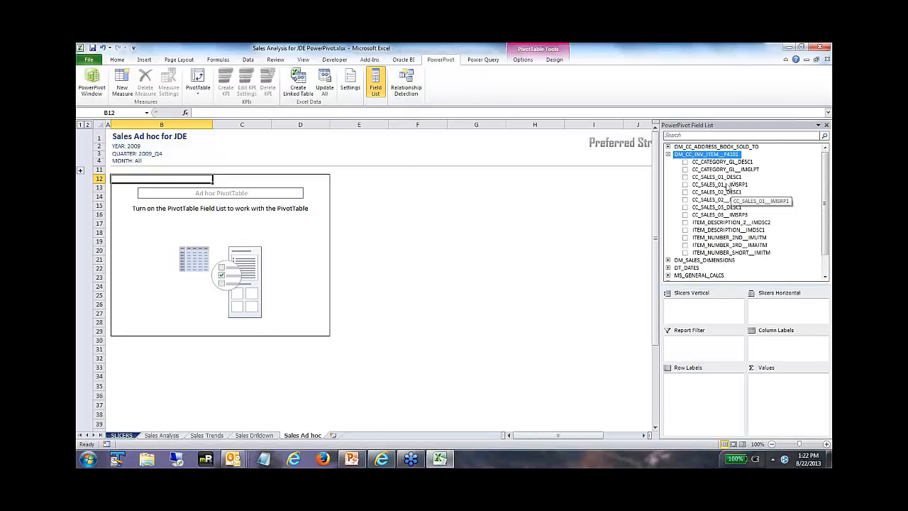
pyautogui.moveTo(717, 177); pyautogui.dragTo(687, 388)
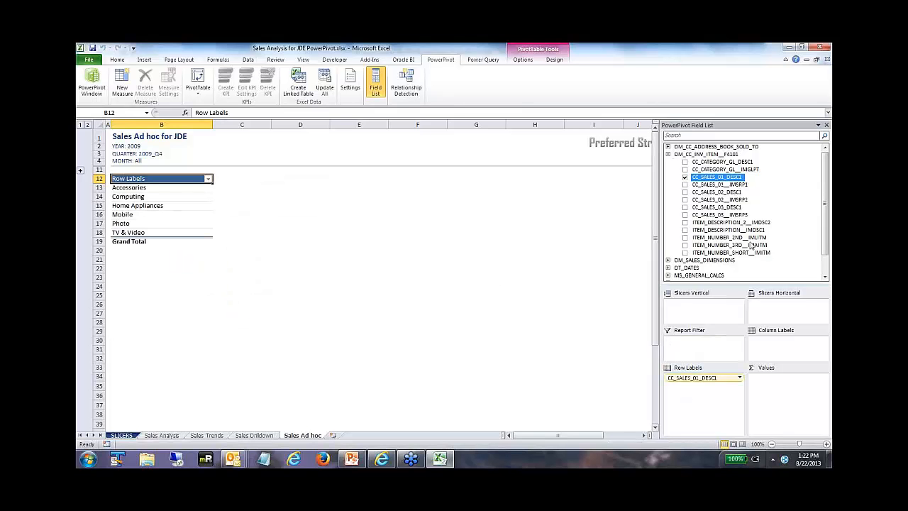
# Step: Add the MS_YTD_CALCS measures CY_YTD_EXT_AMT and PY_YTD_EXT_AMT to the ad hoc PivotTable's values
pyautogui.scroll(-2, 823, 234)
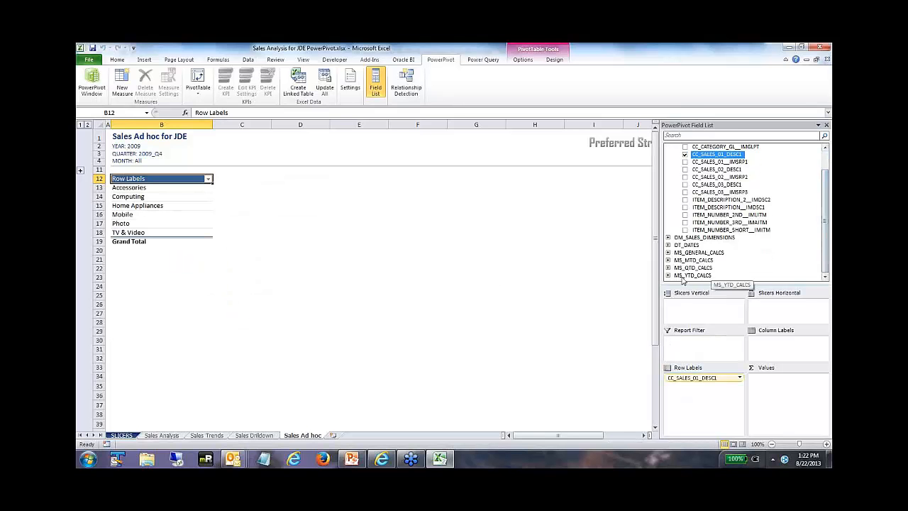
pyautogui.click(667, 276)
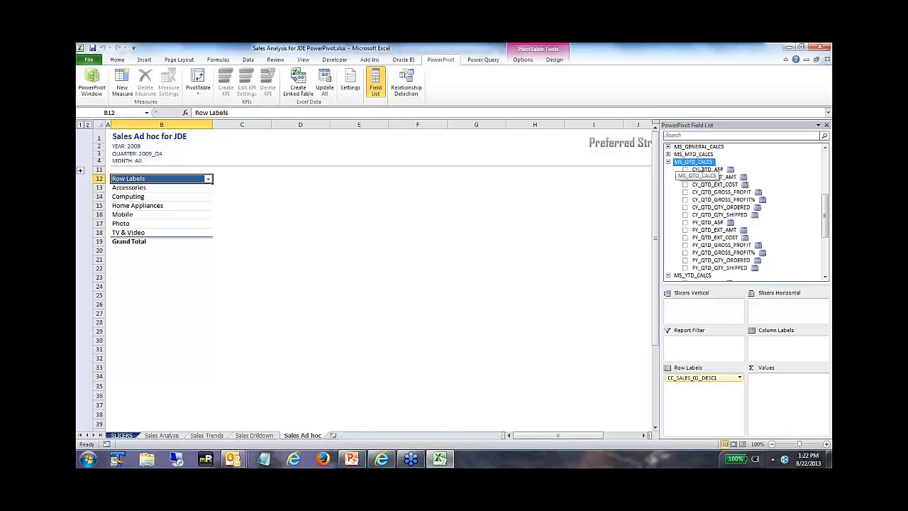
pyautogui.click(668, 163)
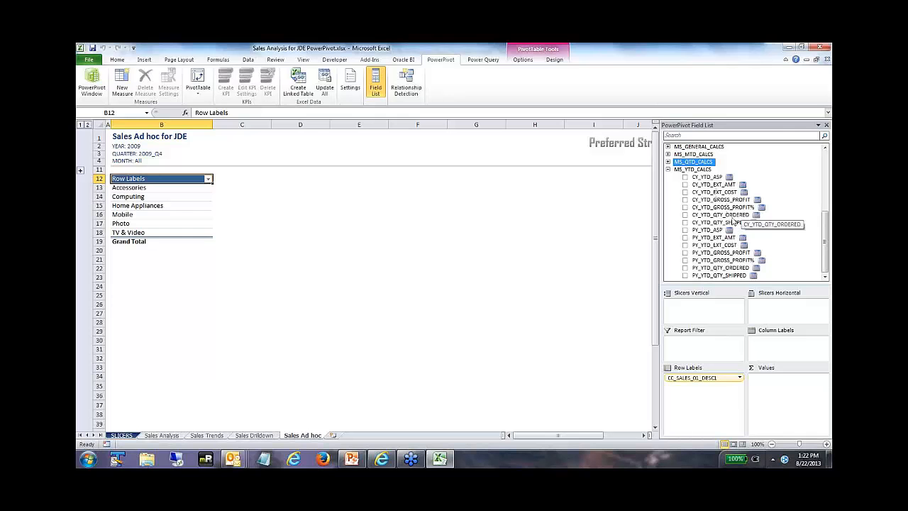
pyautogui.click(685, 184)
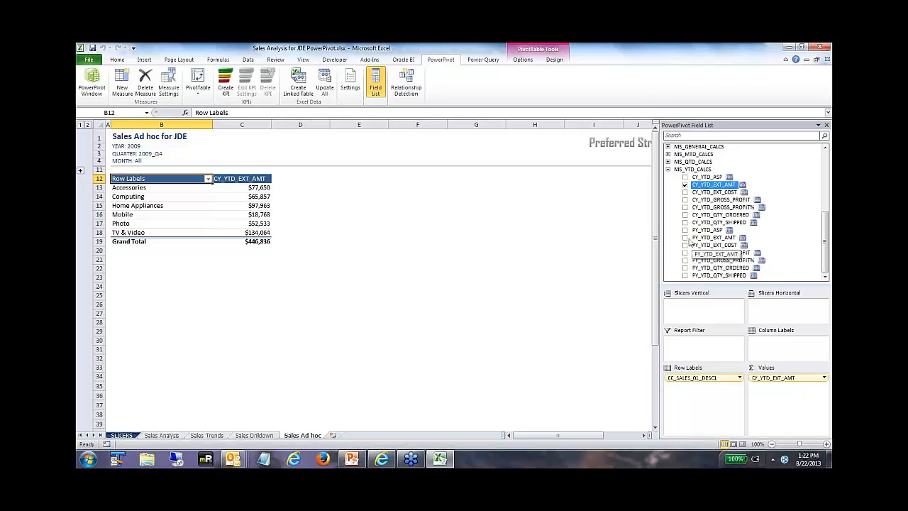
pyautogui.click(685, 237)
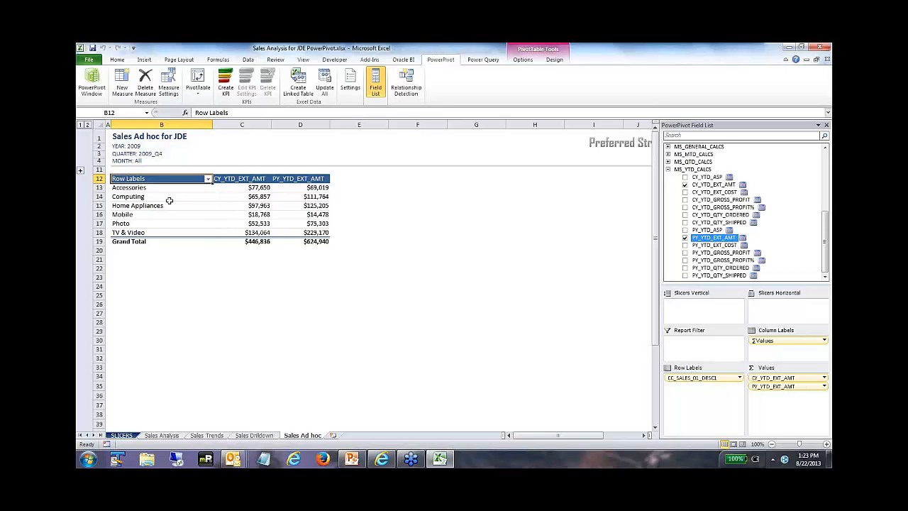
# Step: Add the current-year measures CY_YTD_GROSS_PROFIT and CY_YTD_GROSS_PROFIT% to the ad hoc PivotTable's values
pyautogui.click(147, 189)
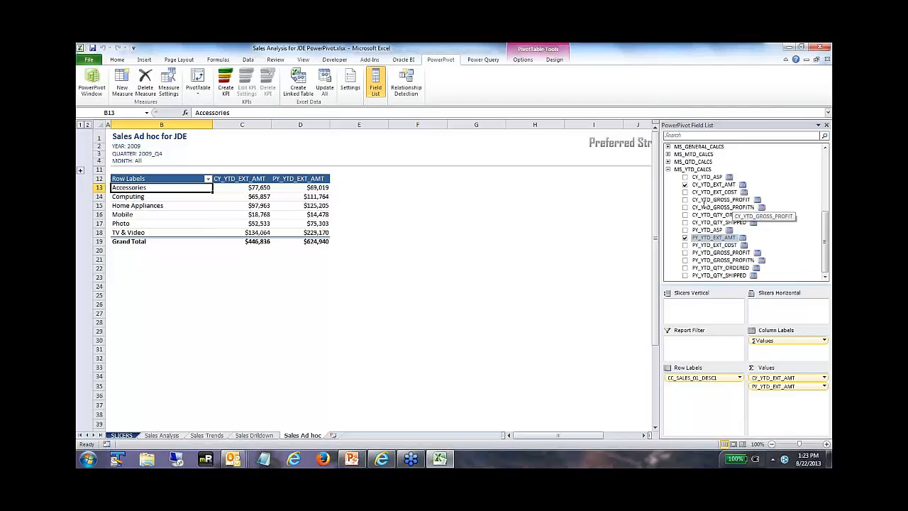
pyautogui.click(686, 199)
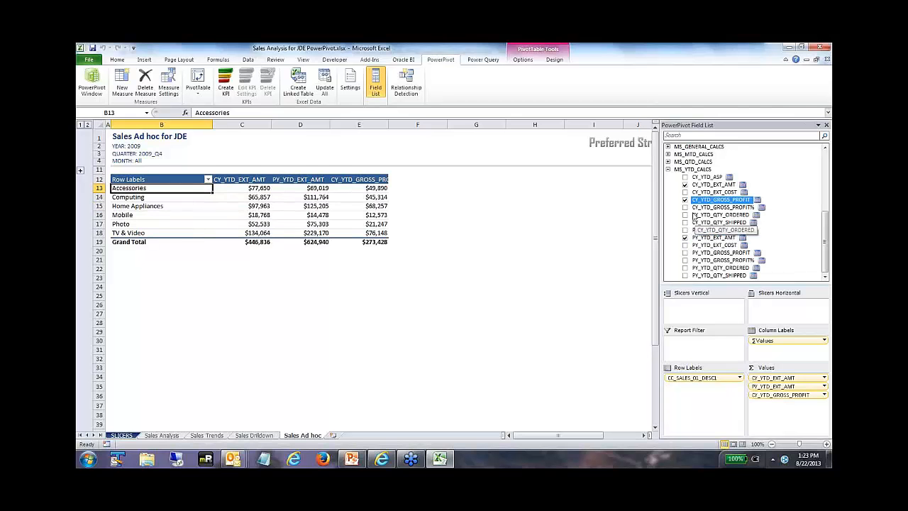
pyautogui.click(686, 207)
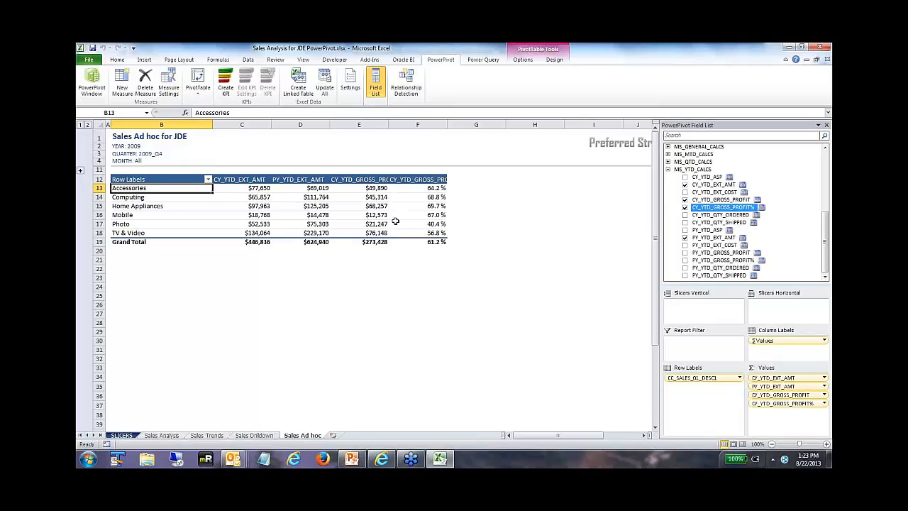
# Step: Nest CC_SALES_02_DESC1 below CC_SALES_01_DESC1 in the ad hoc PivotTable's row labels
pyautogui.moveTo(438, 226)
pyautogui.moveTo(825, 234); pyautogui.dragTo(825, 174)
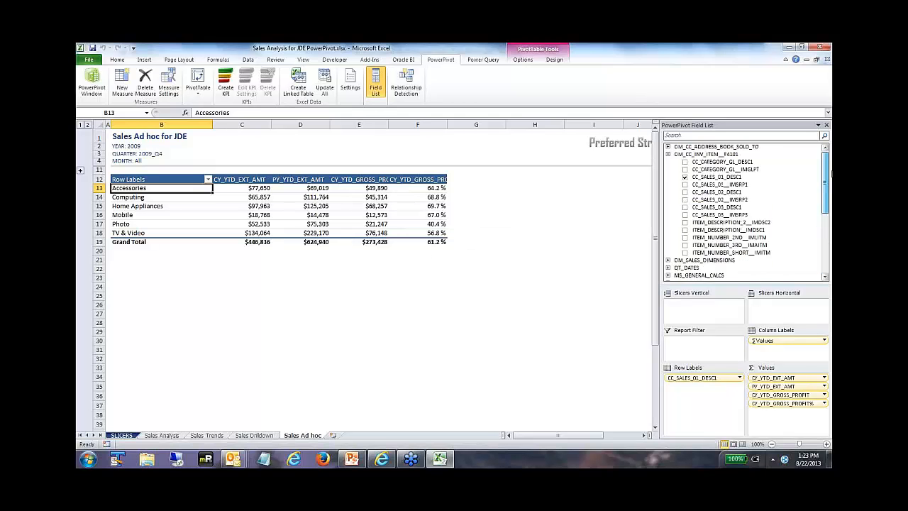
pyautogui.click(717, 194)
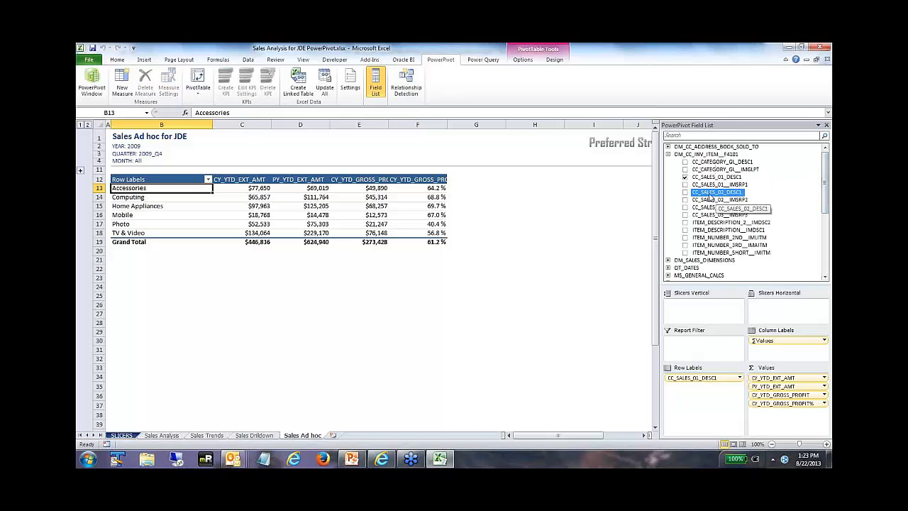
pyautogui.moveTo(718, 196); pyautogui.dragTo(692, 395)
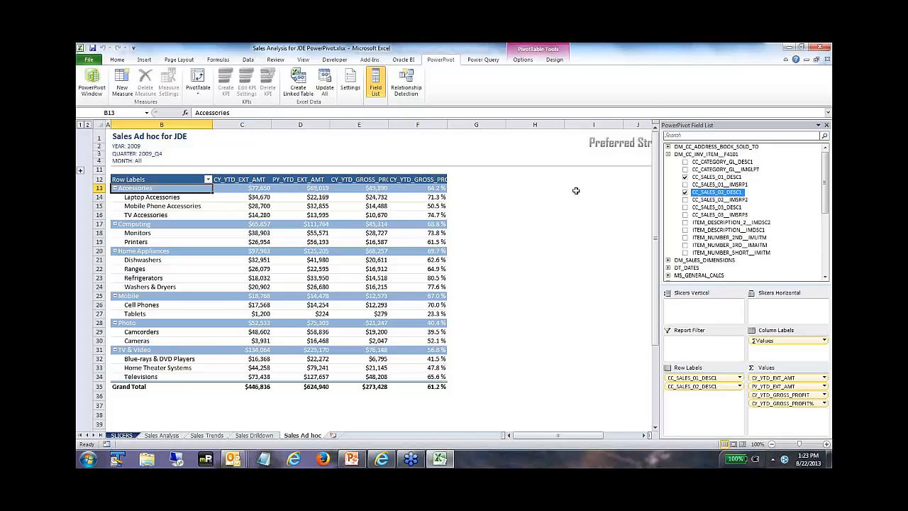
# Step: Close the sales workbook without saving and open Financial Balances Analysis for JDE.xlsx from the Financials folder
pyautogui.click(827, 59)
pyautogui.click(453, 263)
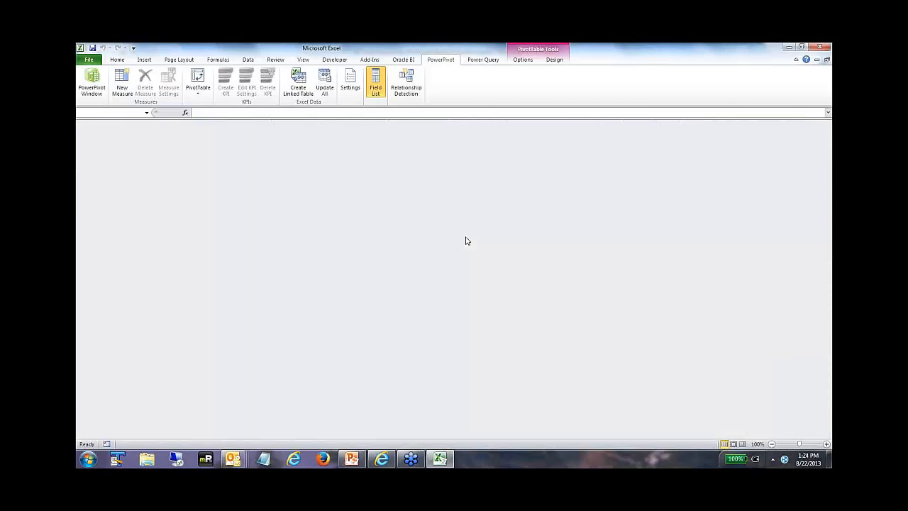
pyautogui.click(89, 59)
pyautogui.click(100, 105)
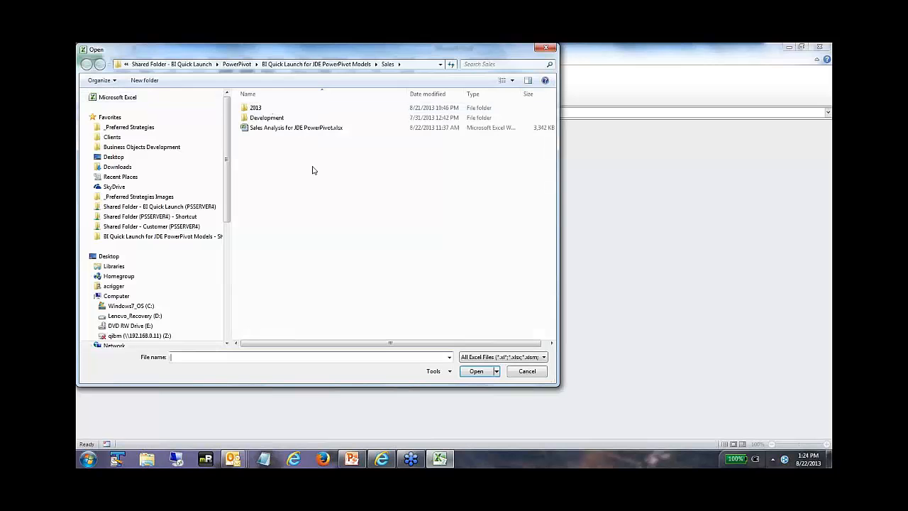
pyautogui.click(317, 64)
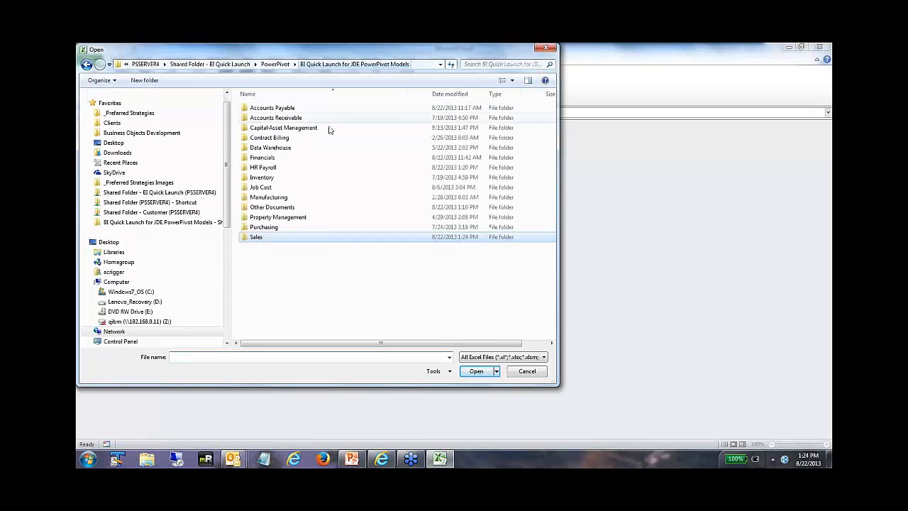
pyautogui.doubleClick(267, 159)
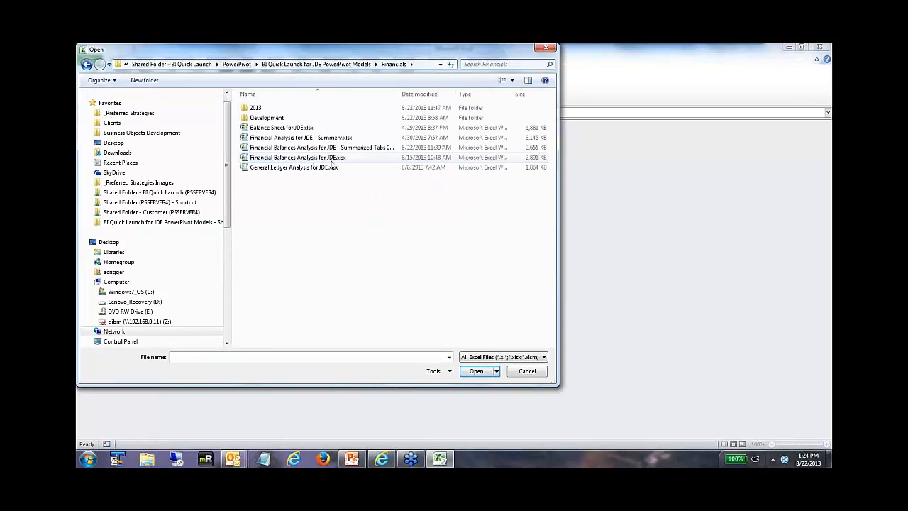
pyautogui.click(293, 160)
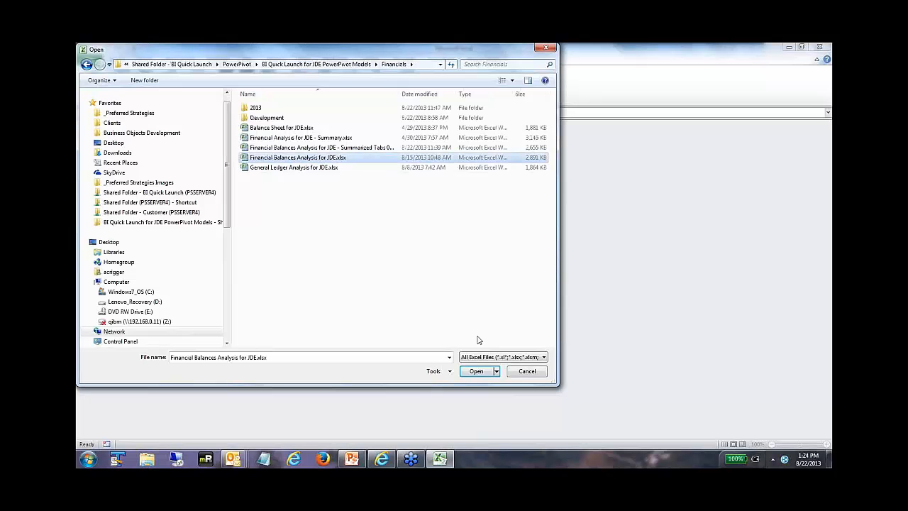
pyautogui.click(476, 372)
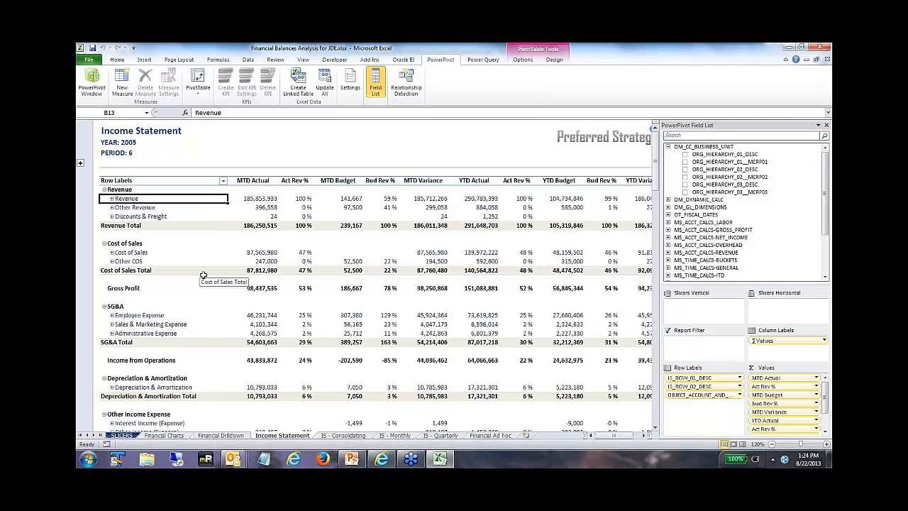
# Step: View the report slicers, the Financial Charts and the Financial Drilldown sheet of the financial workbook
pyautogui.click(121, 435)
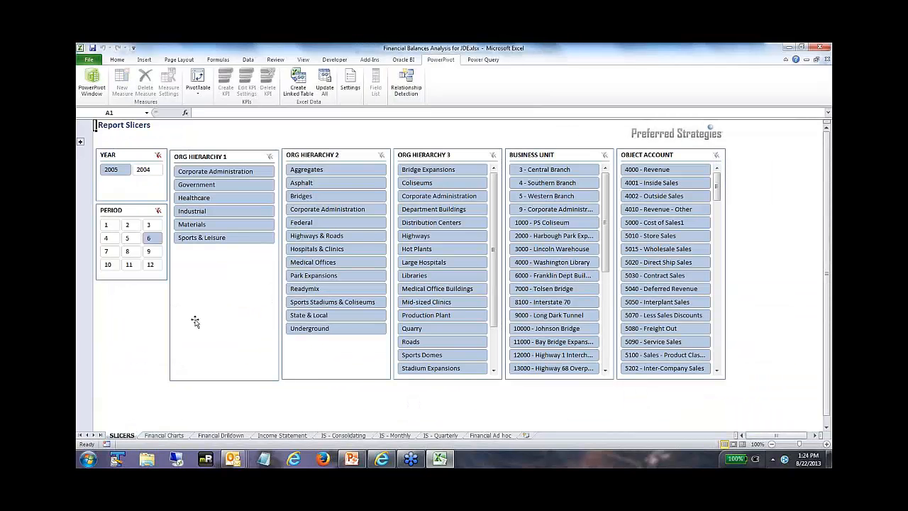
pyautogui.click(165, 436)
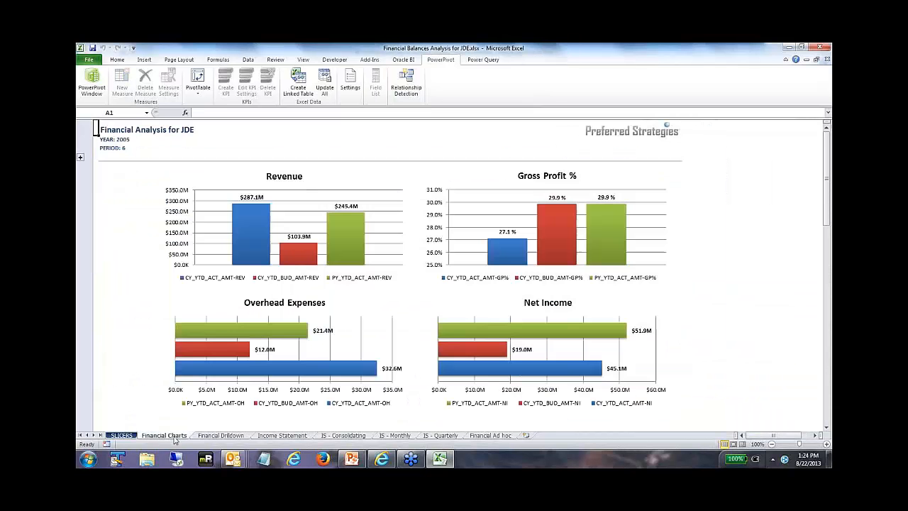
pyautogui.click(219, 436)
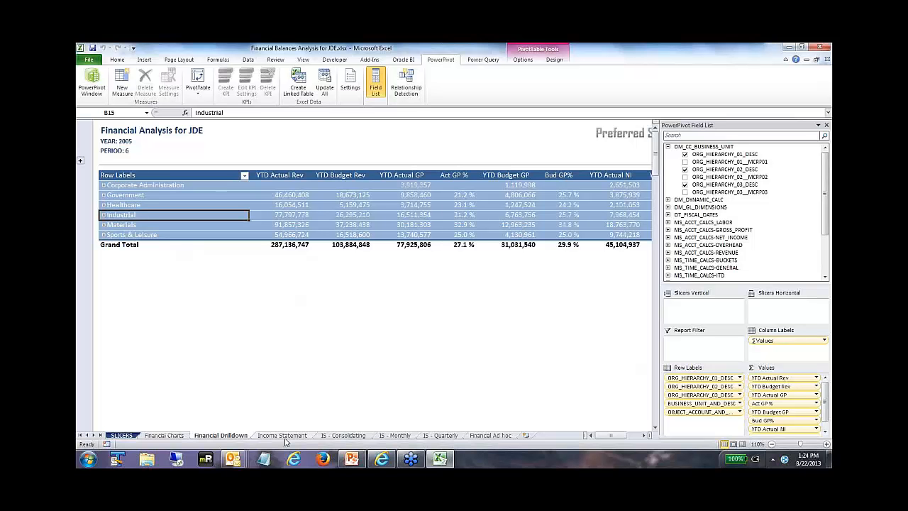
# Step: Hide the field list on the Income Statement sheet and review the statement down to Net Income, expanding and collapsing the Revenue accounts
pyautogui.click(283, 436)
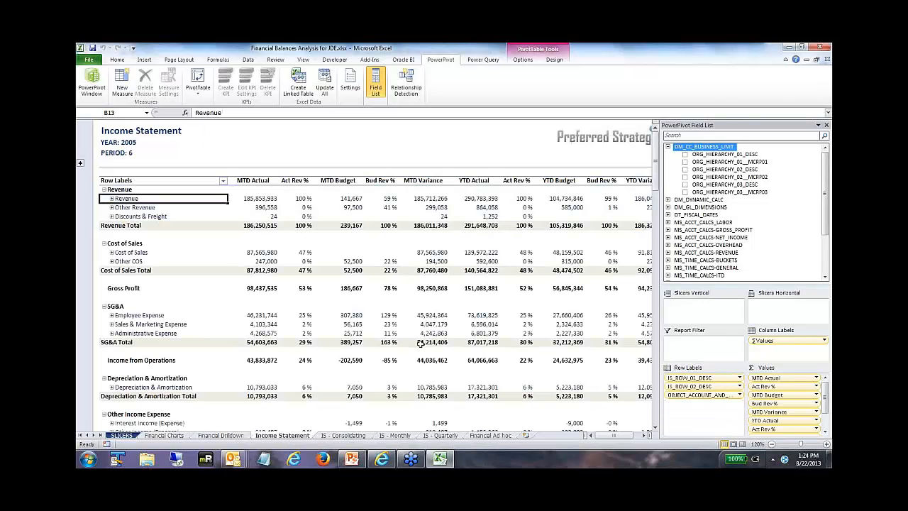
pyautogui.click(826, 125)
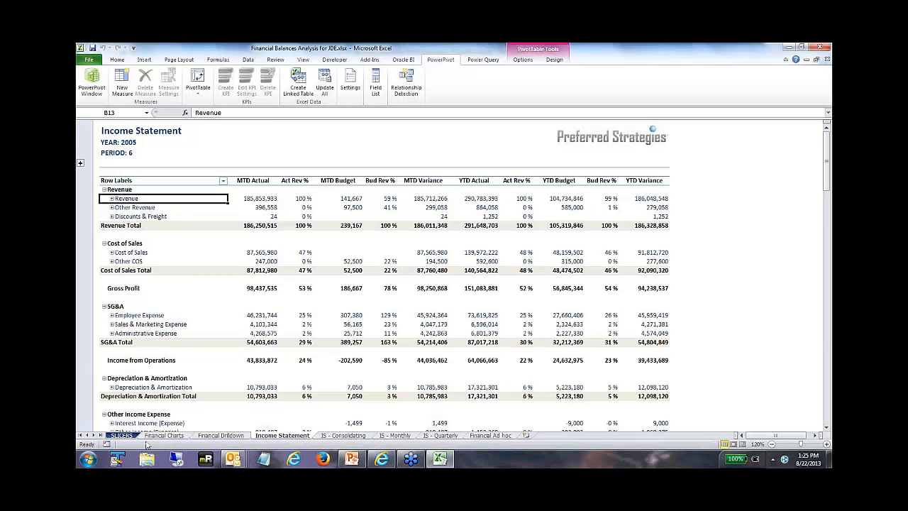
pyautogui.scroll(-3, 140, 370)
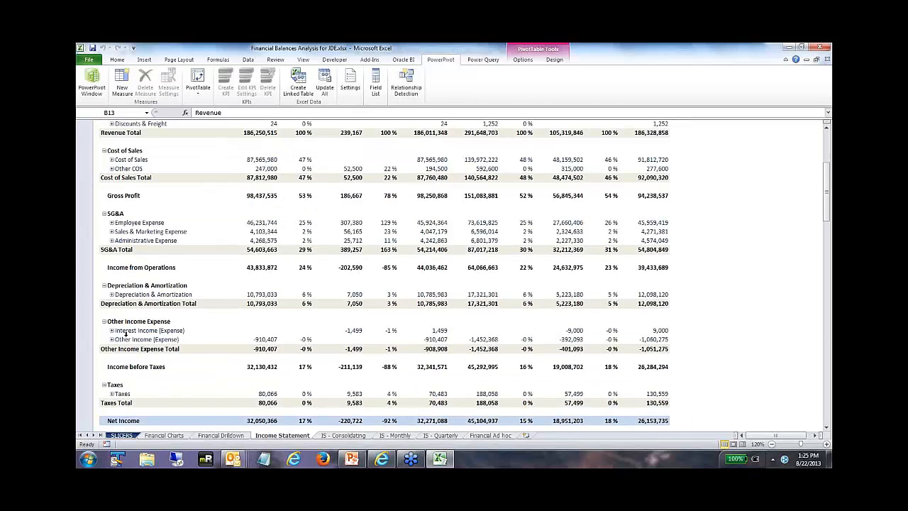
pyautogui.scroll(-2, 142, 359)
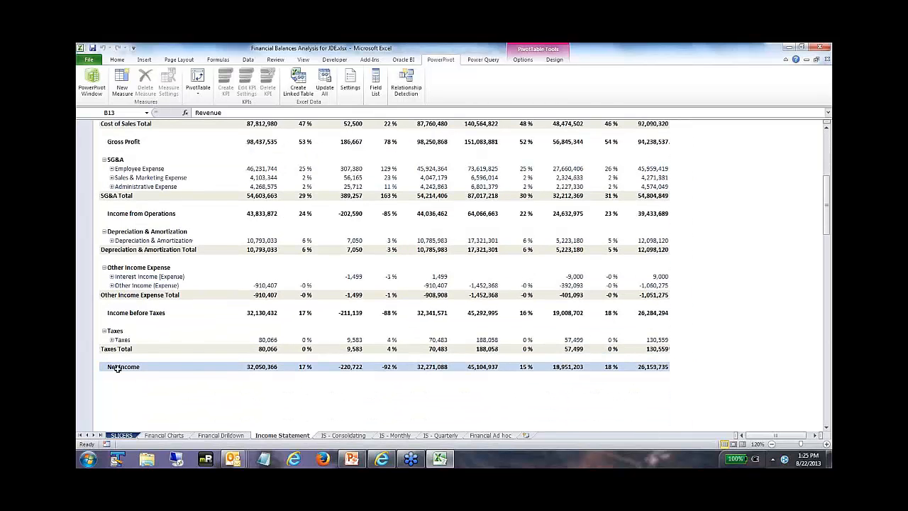
pyautogui.scroll(3, 156, 367)
pyautogui.scroll(3, 156, 366)
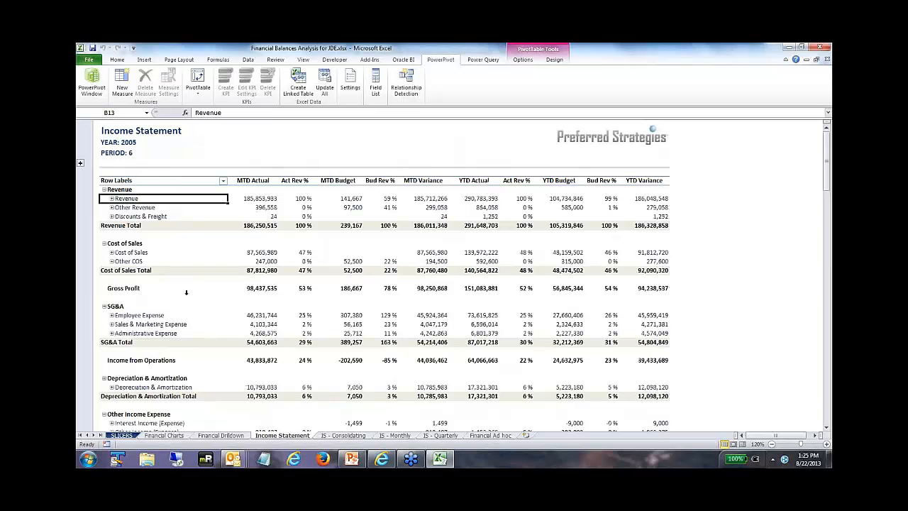
pyautogui.click(111, 199)
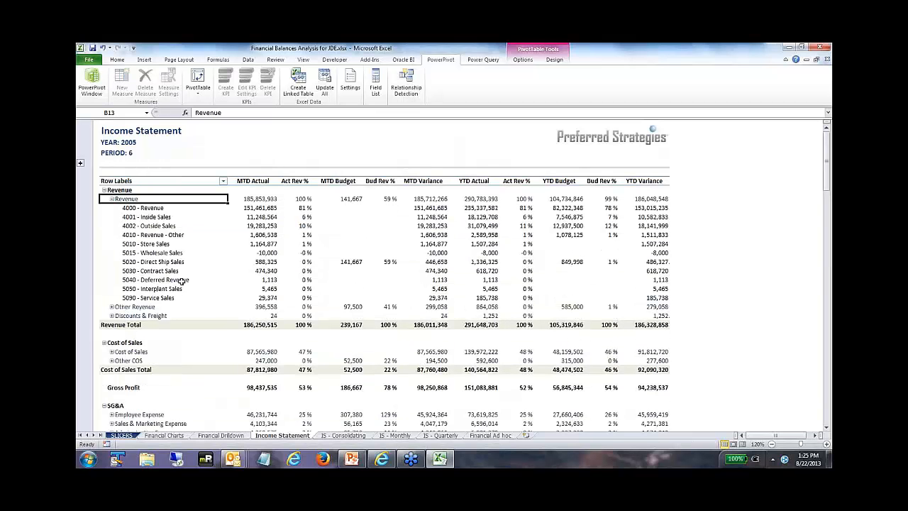
pyautogui.click(112, 199)
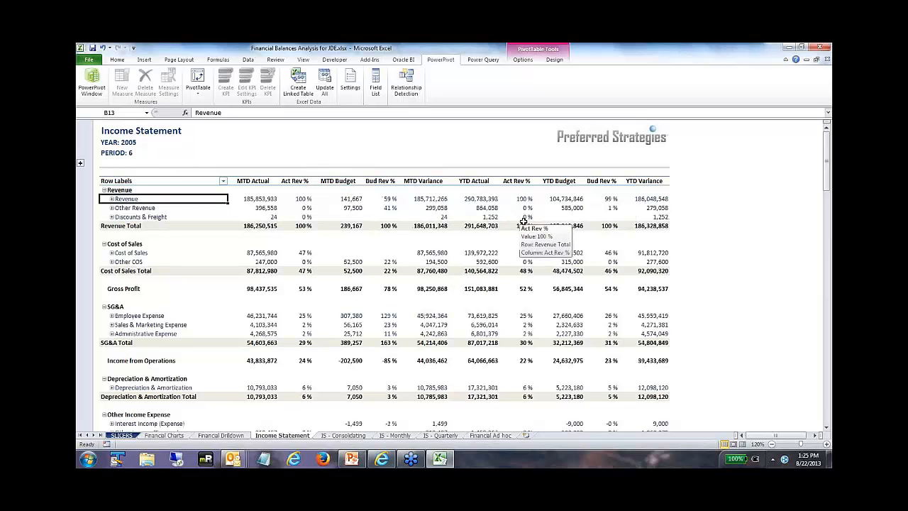
# Step: Filter the workbook's reports to period 9 with the PERIOD slicer and view the Income Statement sheet
pyautogui.click(121, 435)
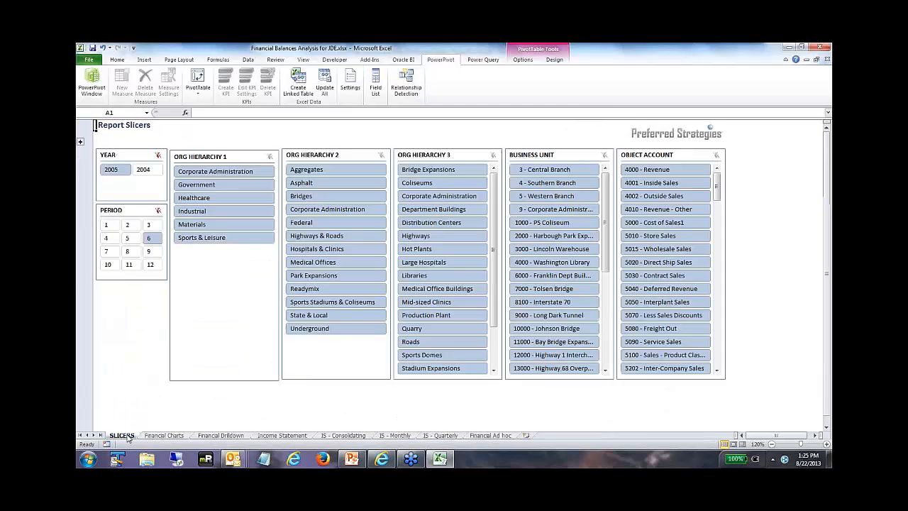
pyautogui.click(149, 251)
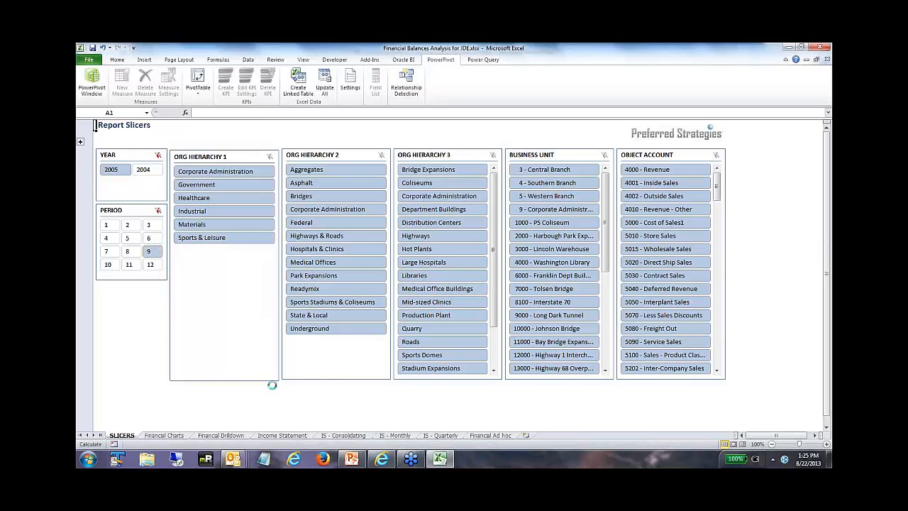
pyautogui.click(283, 435)
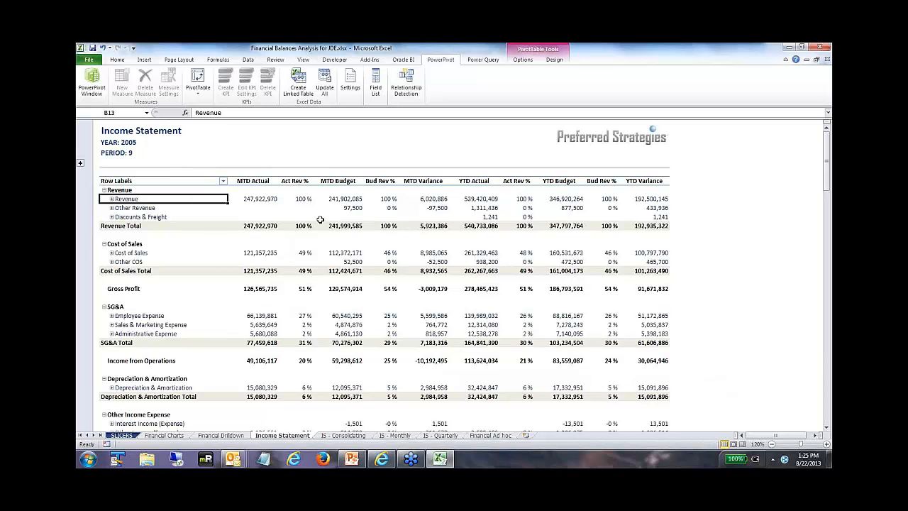
# Step: View the IS - Consolidating sheet and check its PivotTable's field list, leaving the list hidden
pyautogui.click(341, 436)
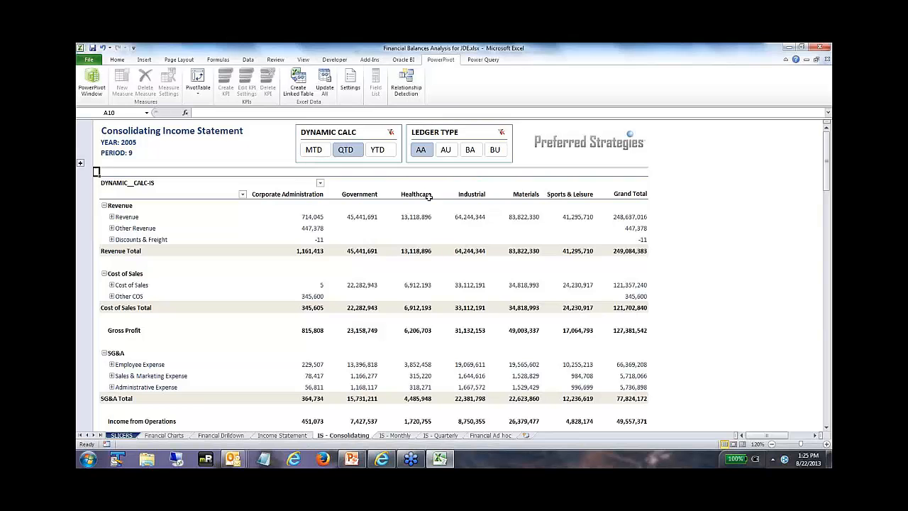
pyautogui.click(312, 206)
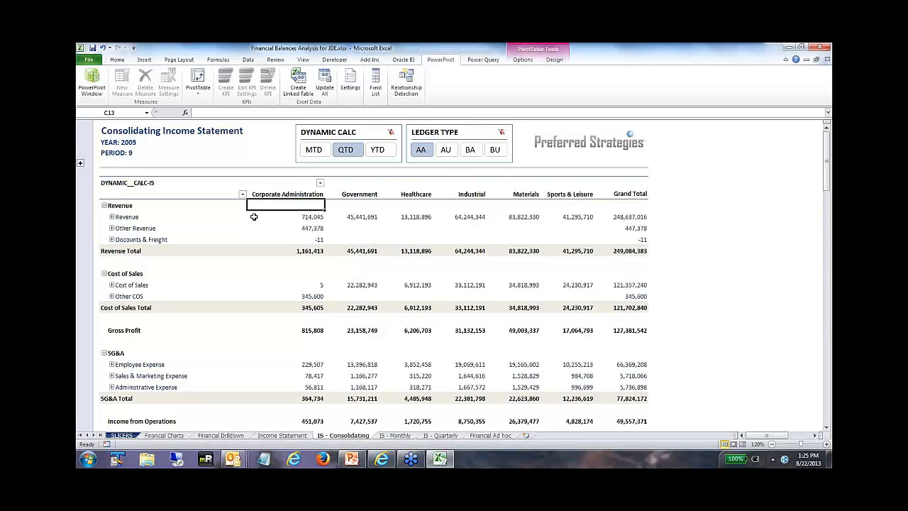
pyautogui.click(139, 219)
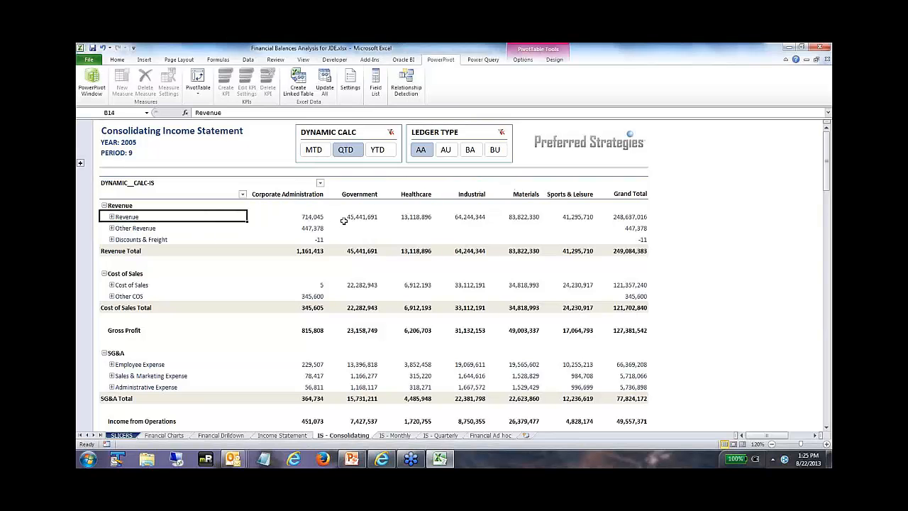
pyautogui.click(376, 83)
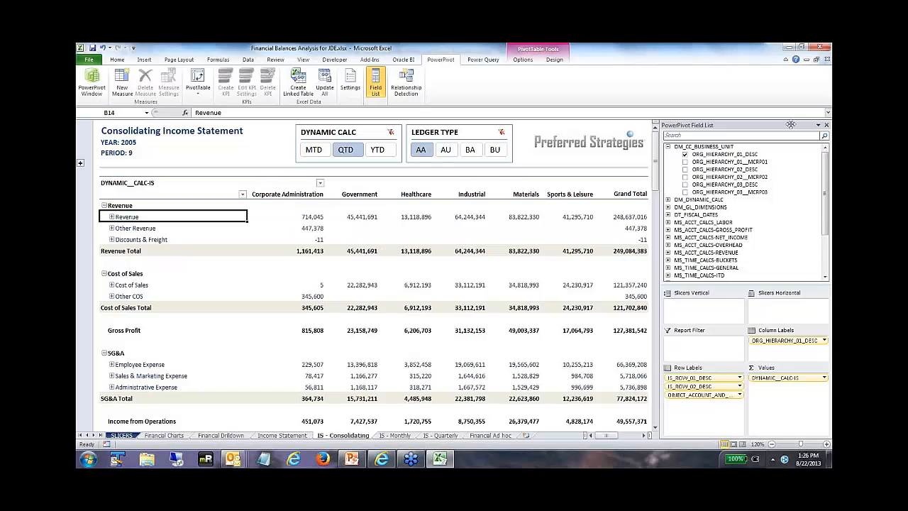
pyautogui.click(827, 125)
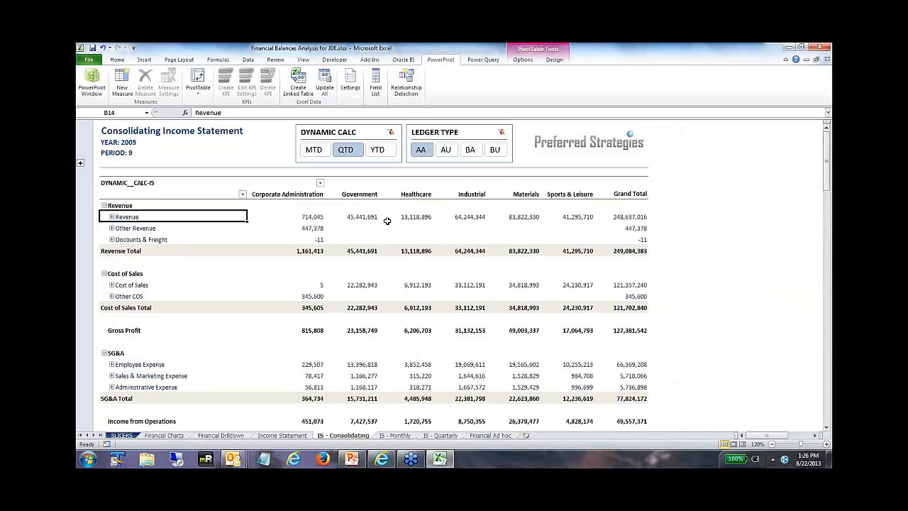
# Step: Switch the consolidating statement's DYNAMIC CALC slicer to YTD, try MTD, and return it to YTD
pyautogui.moveTo(387, 221)
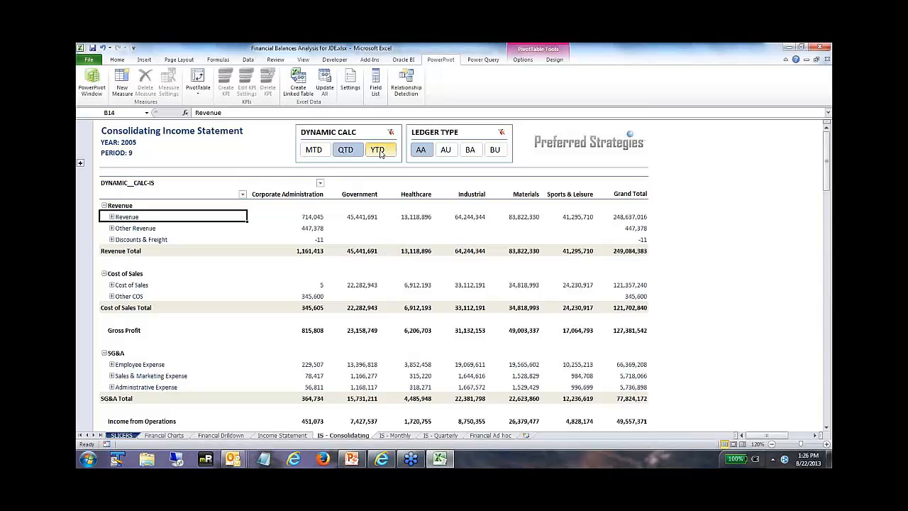
pyautogui.click(378, 150)
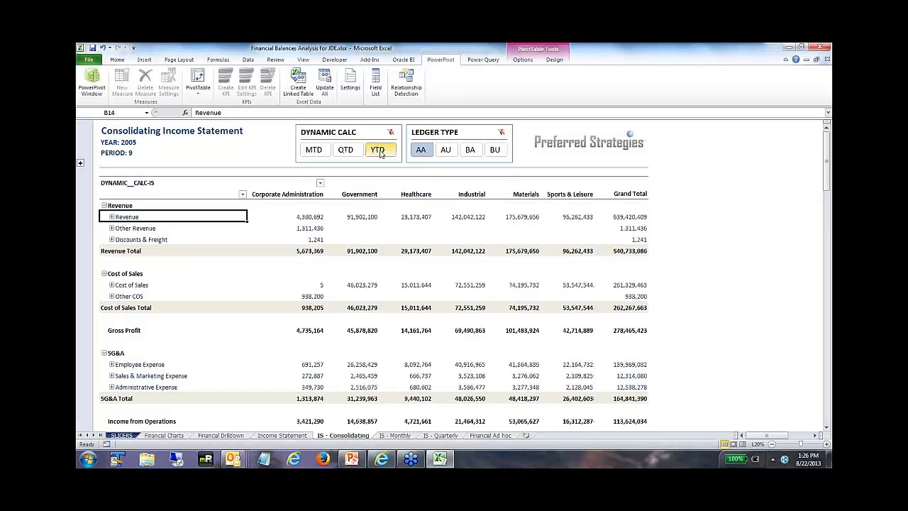
pyautogui.click(313, 149)
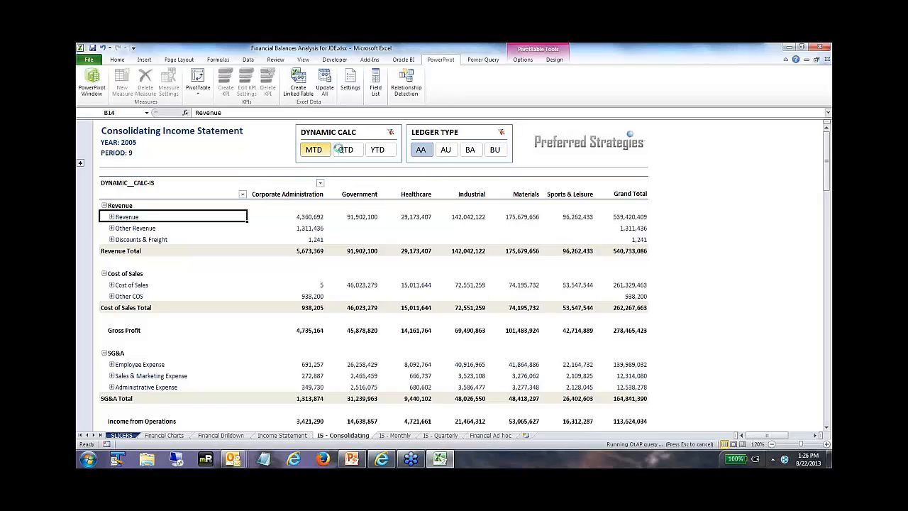
pyautogui.click(376, 149)
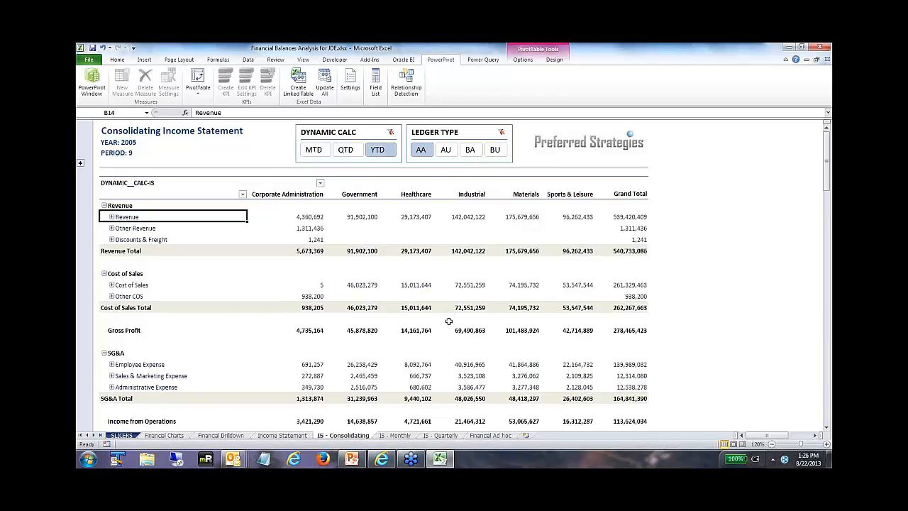
# Step: Review the Monthly Income Statement across to its Variance column, the Quarterly Income Statement and the Financial Ad hoc sheet
pyautogui.click(395, 435)
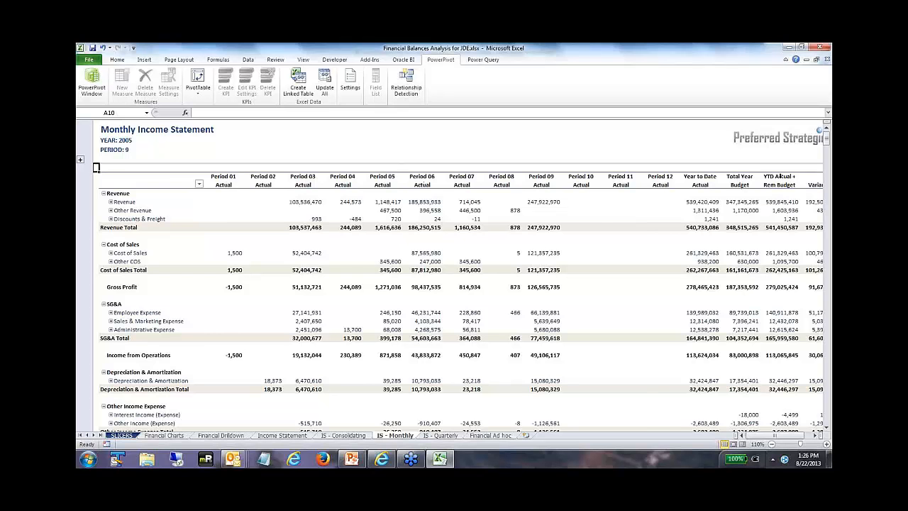
pyautogui.click(814, 440)
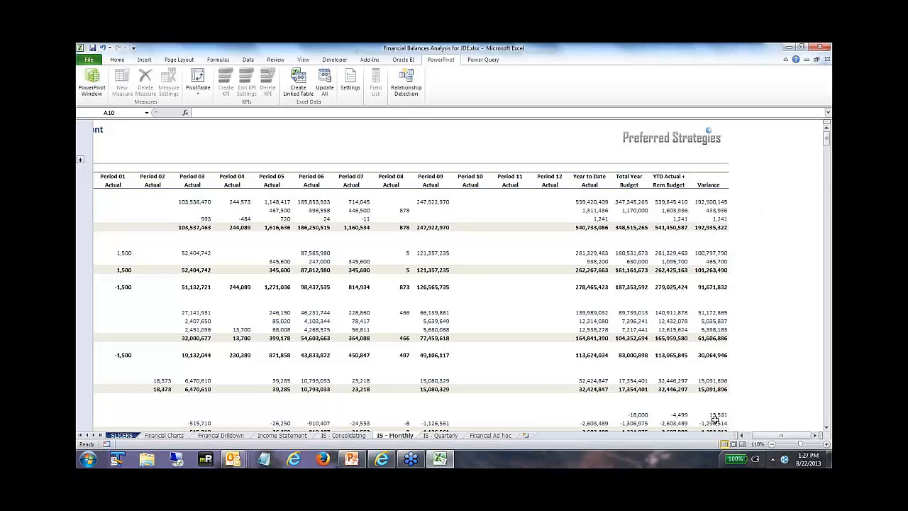
pyautogui.click(743, 436)
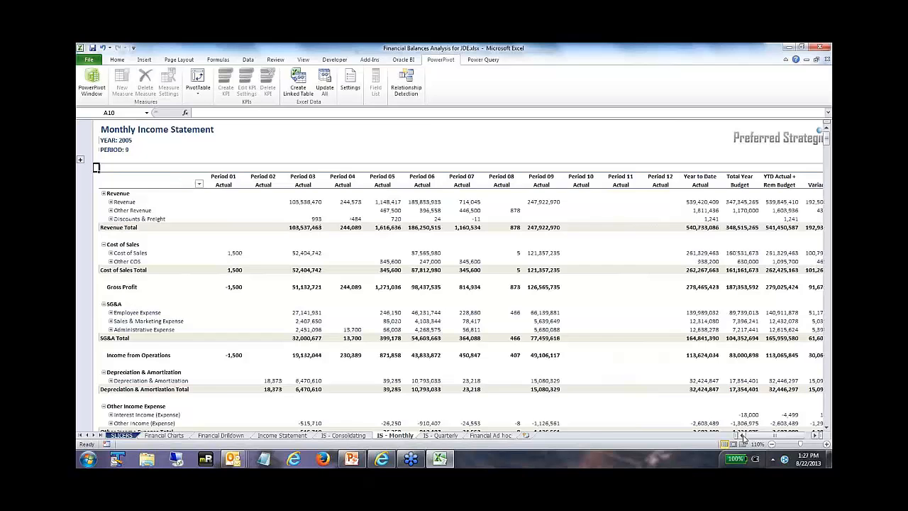
pyautogui.click(440, 435)
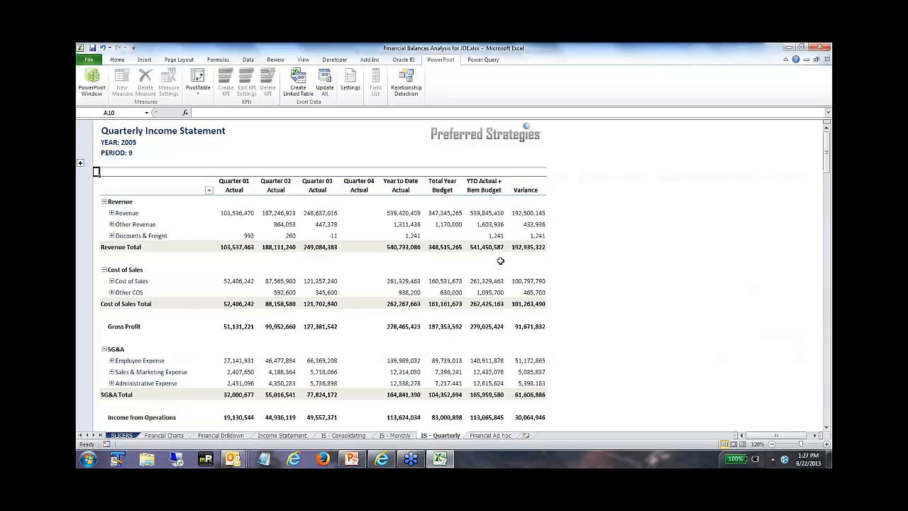
pyautogui.click(484, 436)
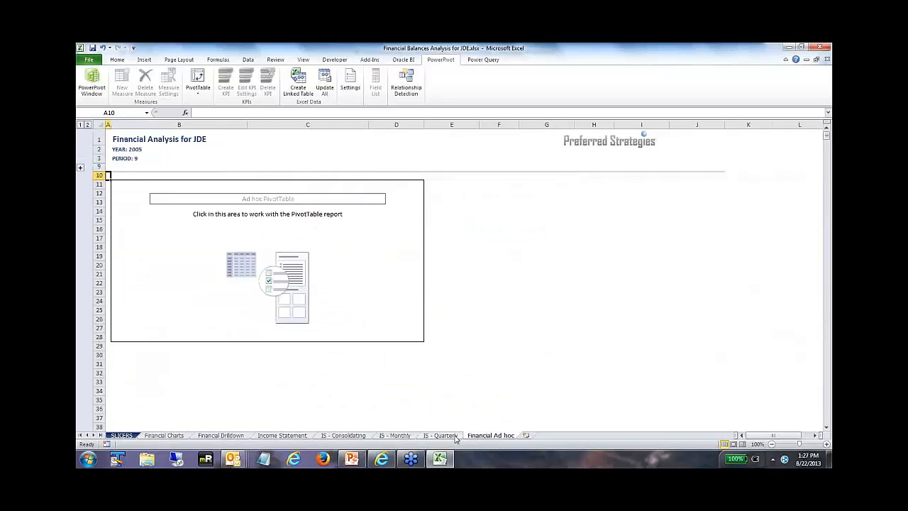
pyautogui.click(444, 436)
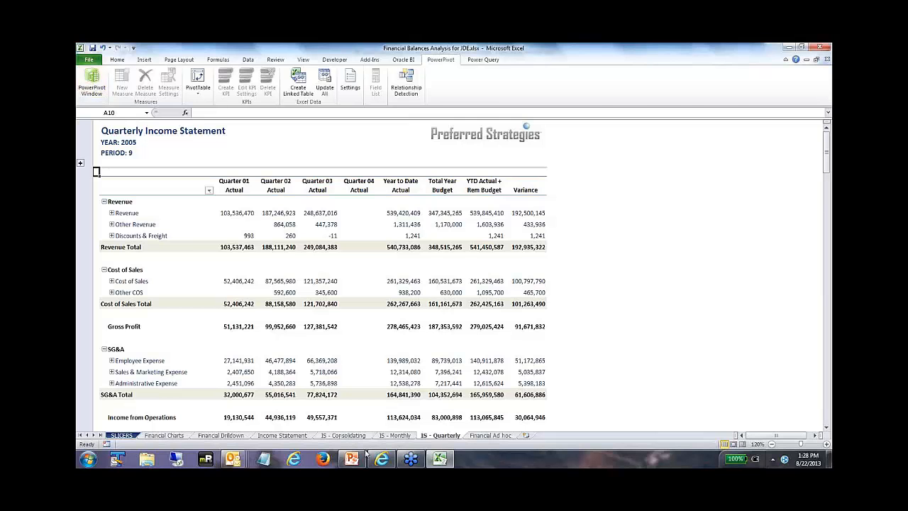
# Step: Switch to the SharePoint BI site and open Financial Income Statement Analysis for JDE at its Income Statement from the PowerPivot Gallery's General Accounting folder
pyautogui.click(383, 460)
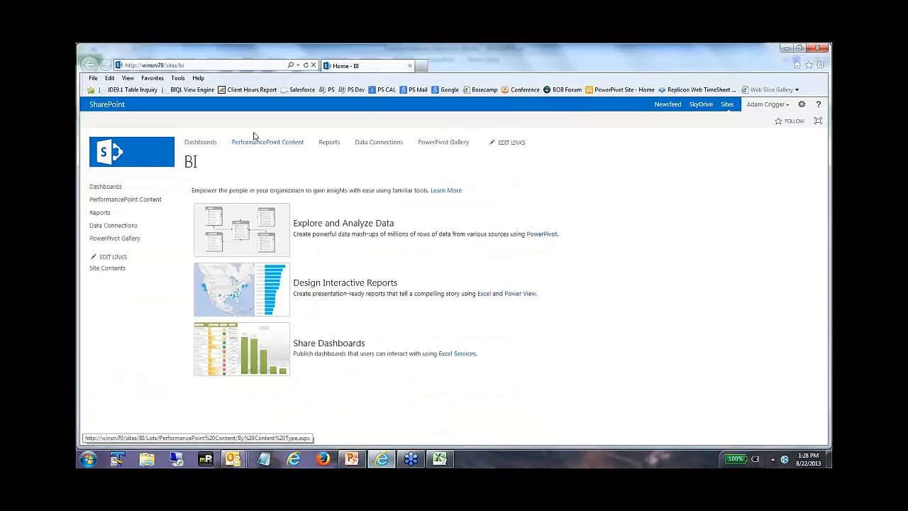
pyautogui.click(109, 239)
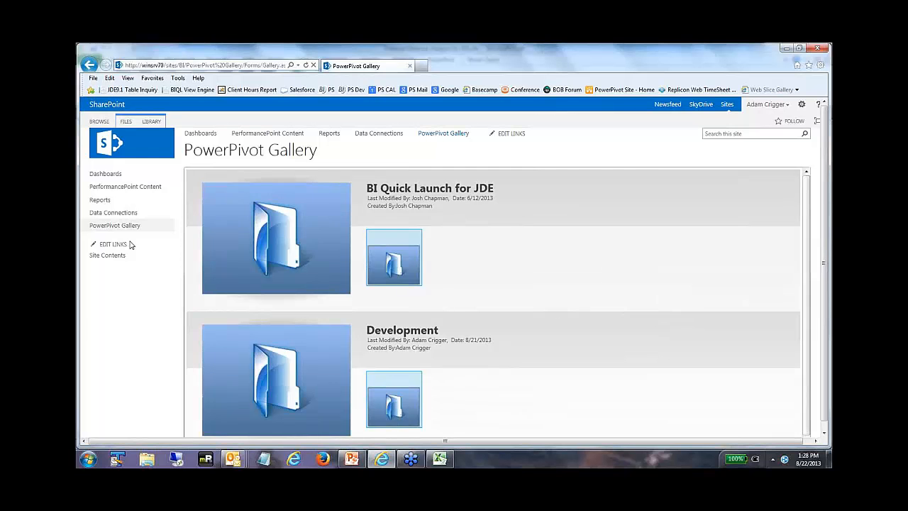
pyautogui.click(277, 238)
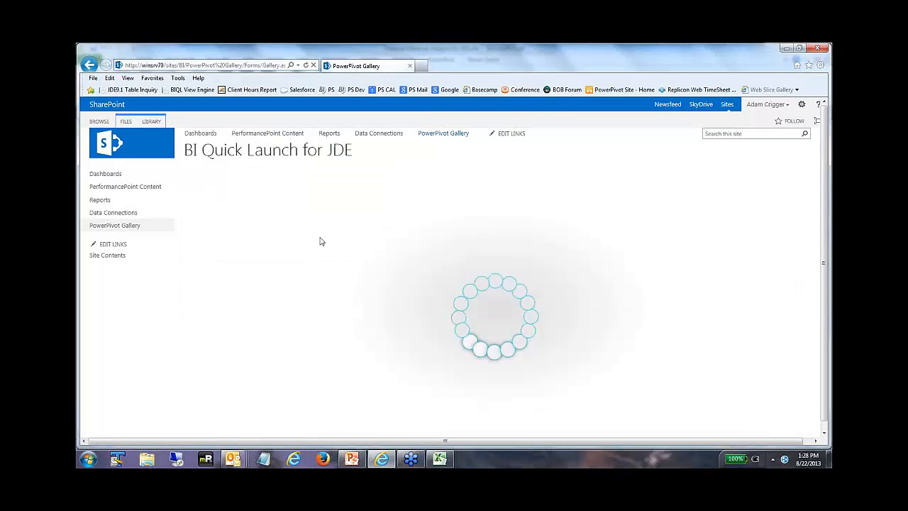
pyautogui.scroll(-4, 788, 263)
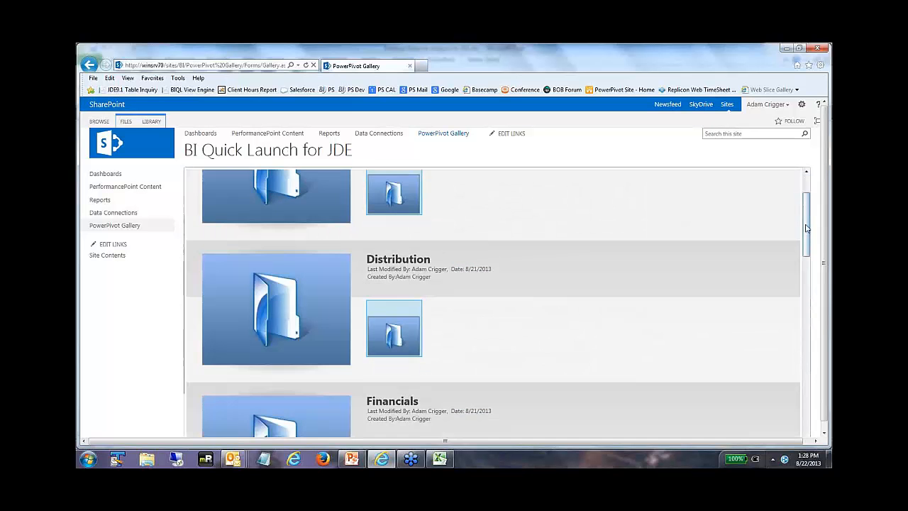
pyautogui.click(332, 268)
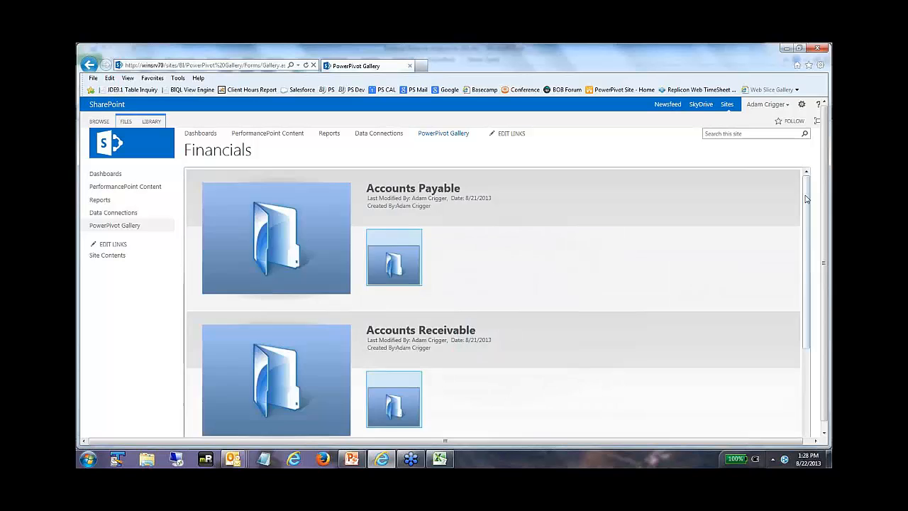
pyautogui.scroll(-3, 795, 263)
pyautogui.click(306, 350)
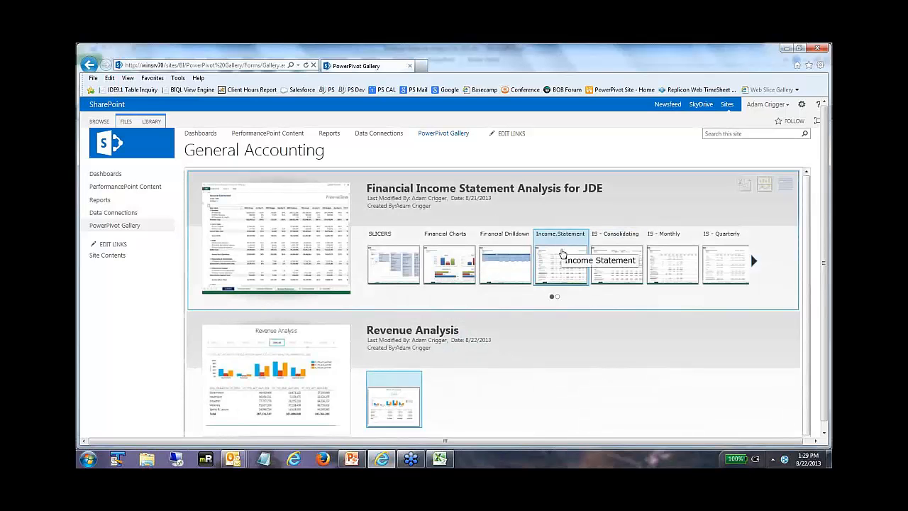
pyautogui.click(561, 255)
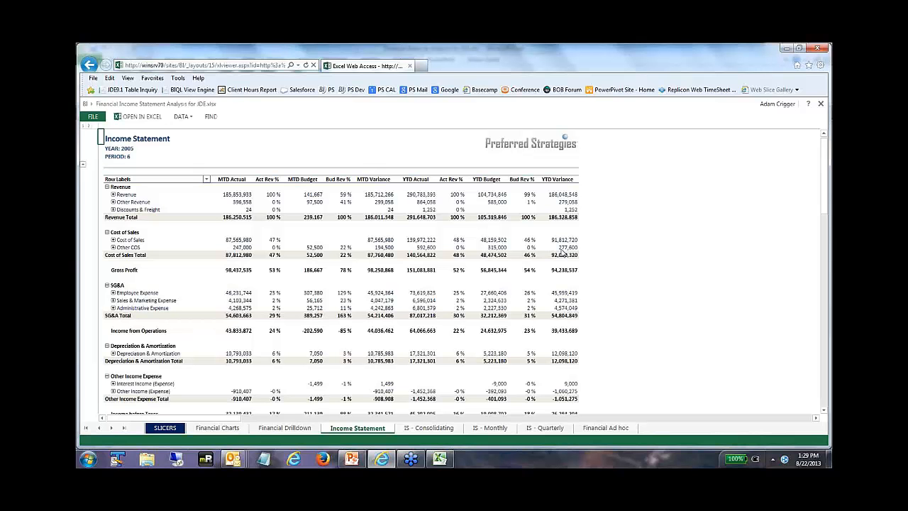
# Step: Expand the Revenue accounts in the web Income Statement and show the PivotTable field list with all fields
pyautogui.click(112, 195)
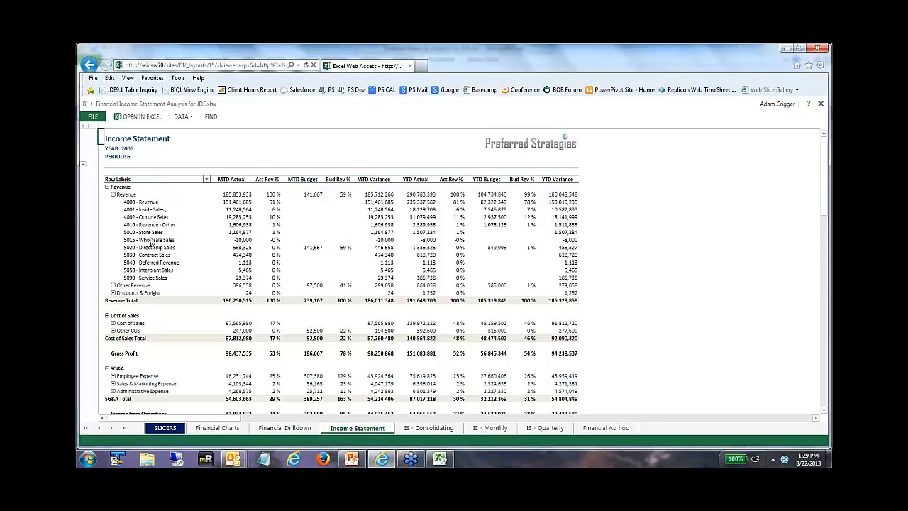
pyautogui.click(113, 195)
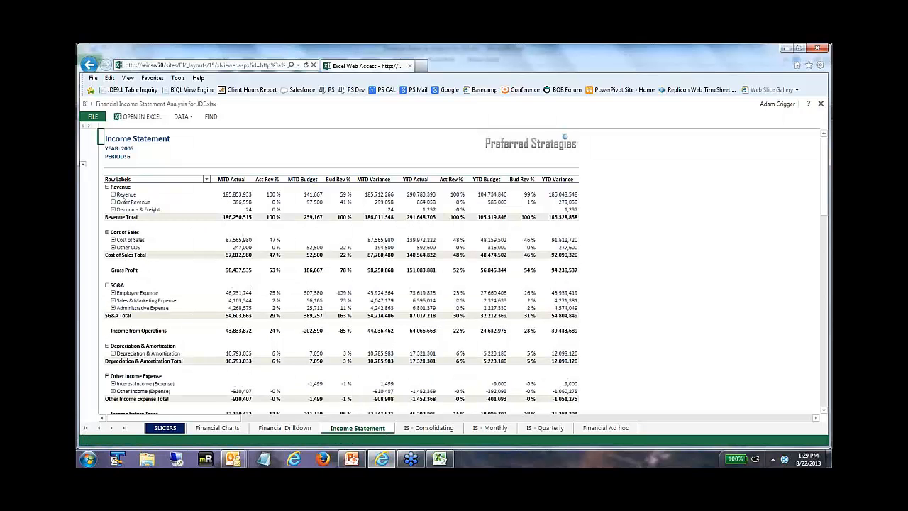
pyautogui.click(113, 194)
pyautogui.click(142, 203)
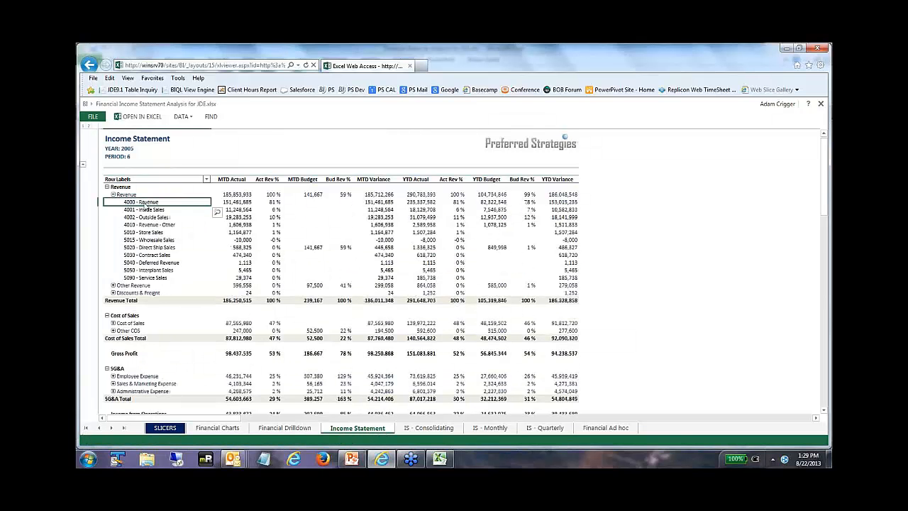
pyautogui.rightClick(146, 205)
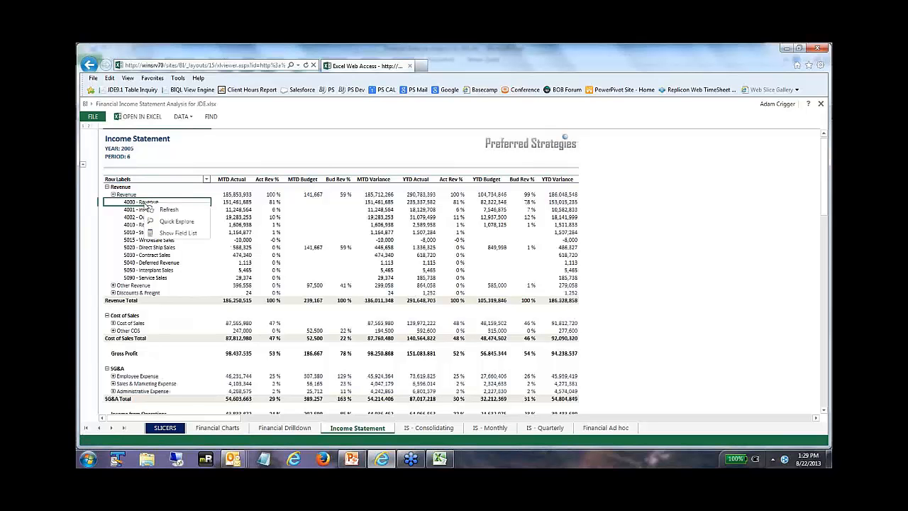
pyautogui.click(176, 233)
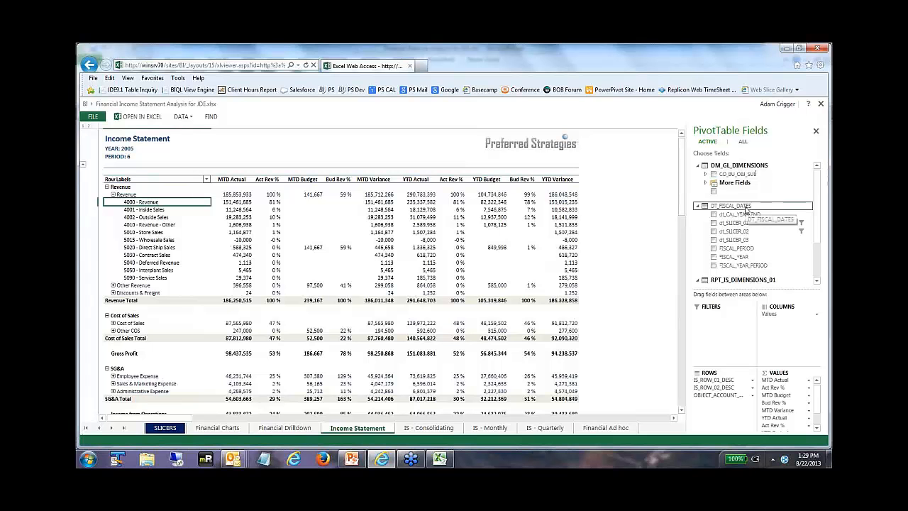
pyautogui.click(743, 142)
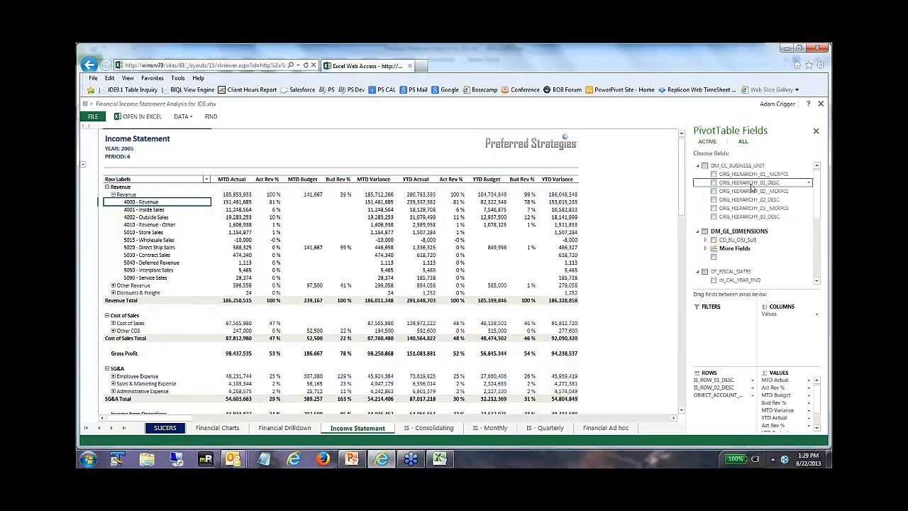
# Step: Replace the object account field in the PivotTable rows with ORG_HIERARCHY_01_DESC and expand Cost of Sales by organization
pyautogui.moveTo(753, 187); pyautogui.dragTo(716, 394)
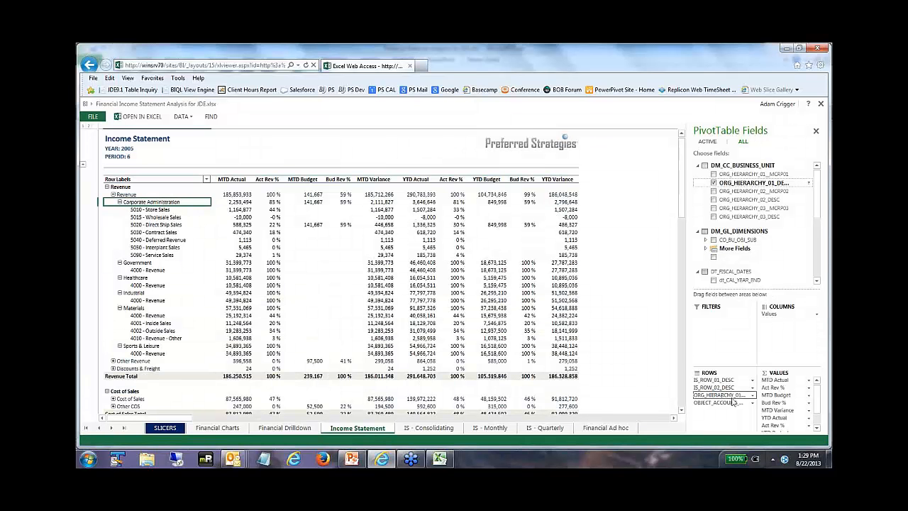
pyautogui.click(753, 403)
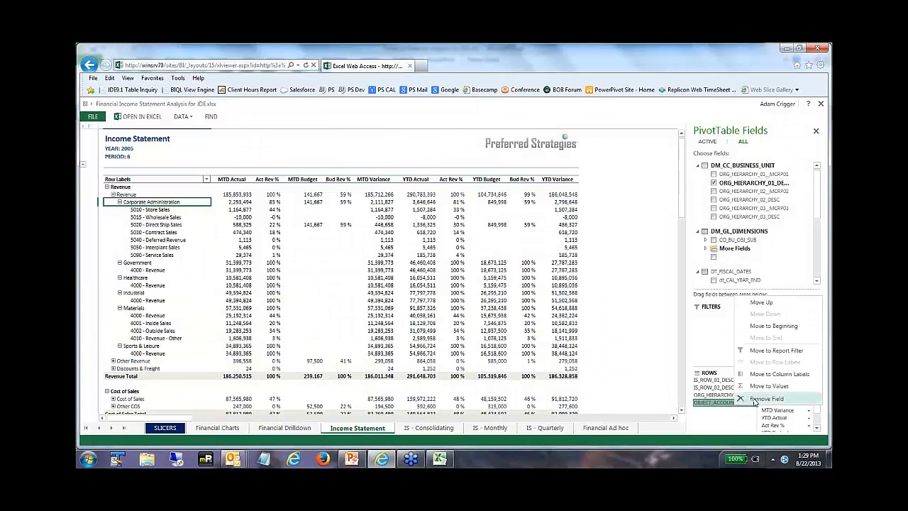
pyautogui.click(753, 399)
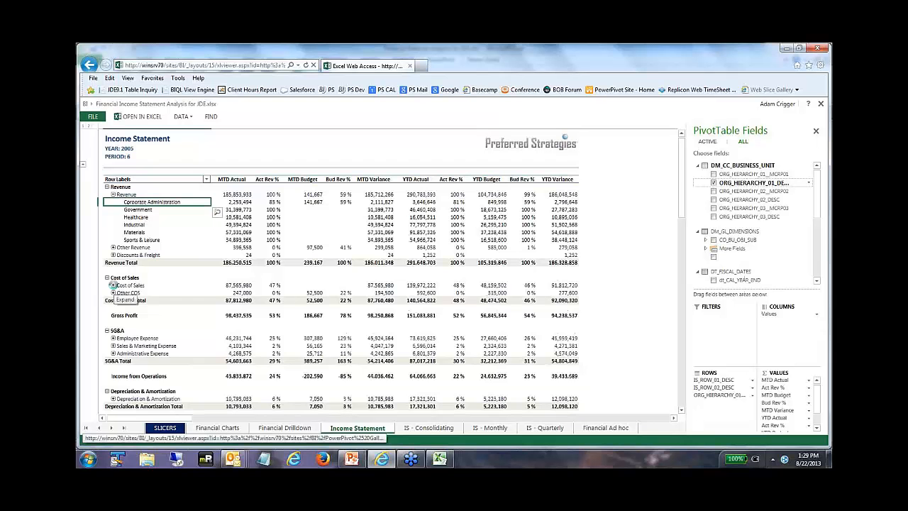
pyautogui.click(113, 285)
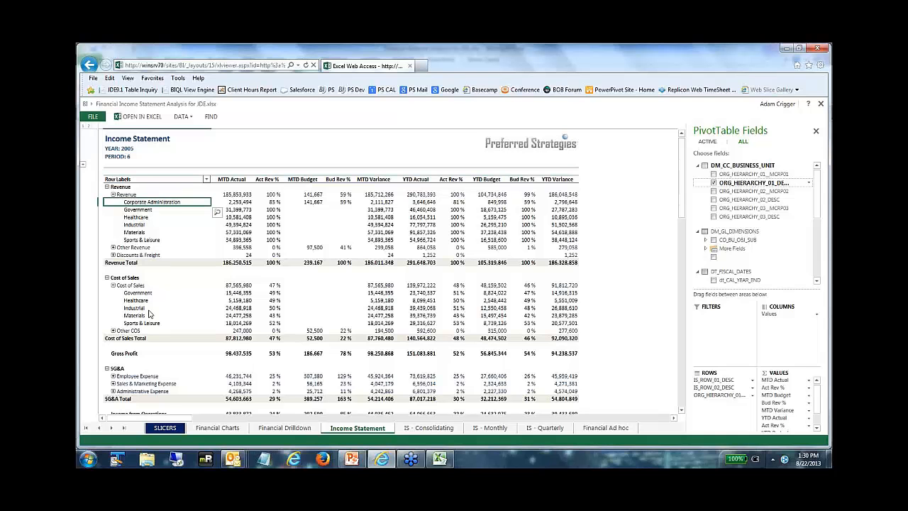
# Step: Show the Consolidating Income Statement with the dynamic calculation set to YTD, and return to the General Accounting gallery
pyautogui.click(434, 429)
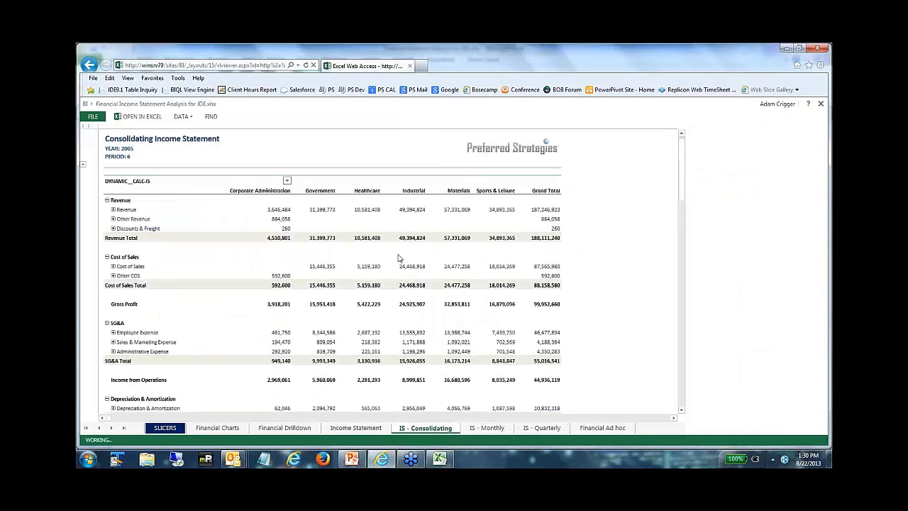
pyautogui.click(336, 155)
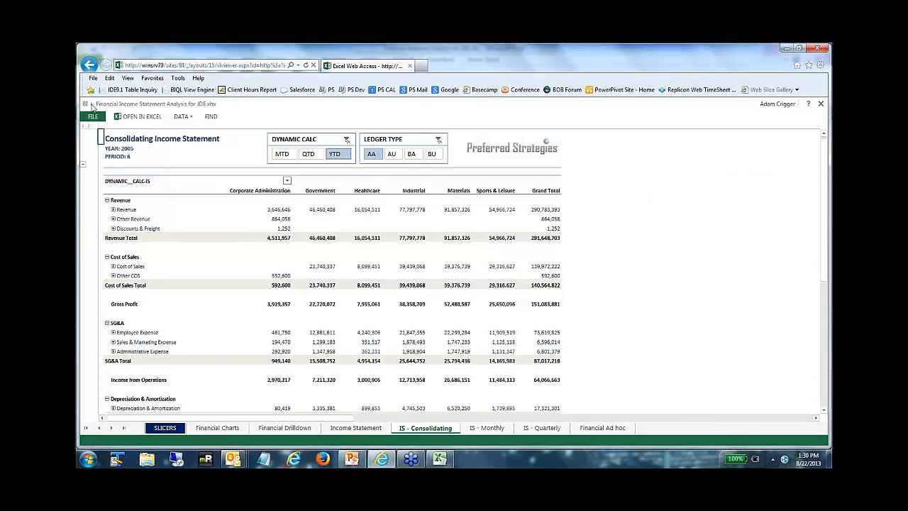
pyautogui.click(90, 104)
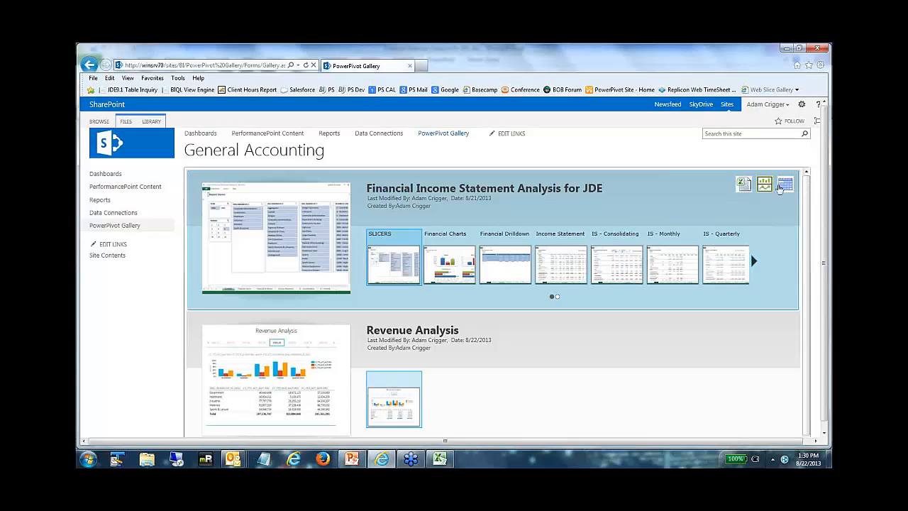
# Step: Review the data refresh schedule options for Financial Income Statement Analysis for JDE with refresh enabled, and return to the gallery without saving
pyautogui.click(786, 185)
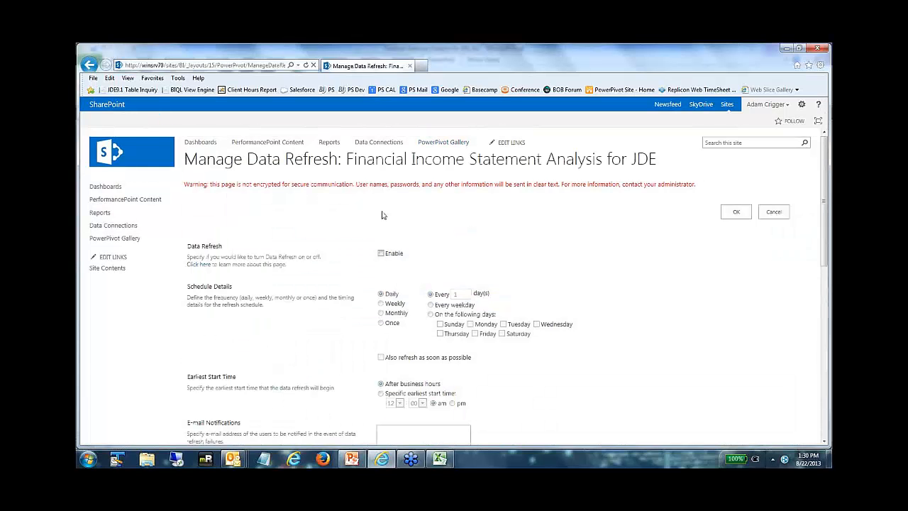
pyautogui.scroll(-2, 385, 226)
pyautogui.scroll(-2, 251, 208)
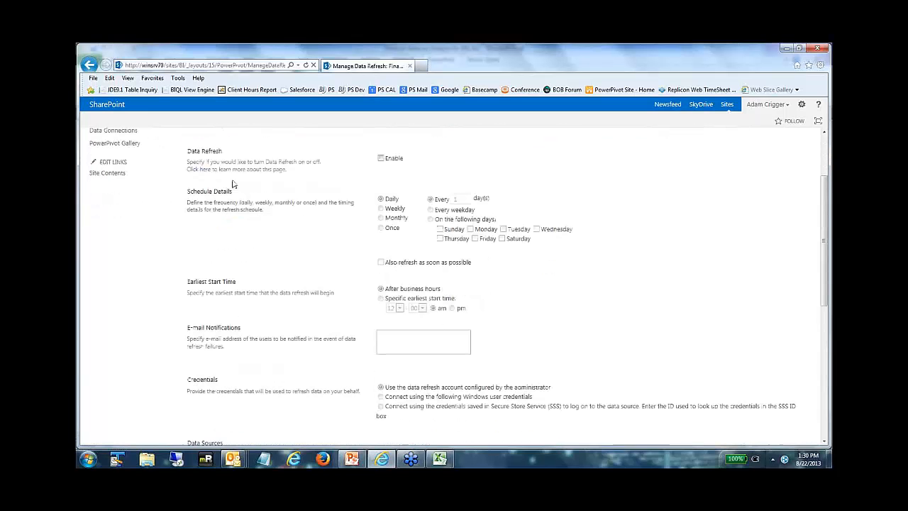
pyautogui.click(381, 158)
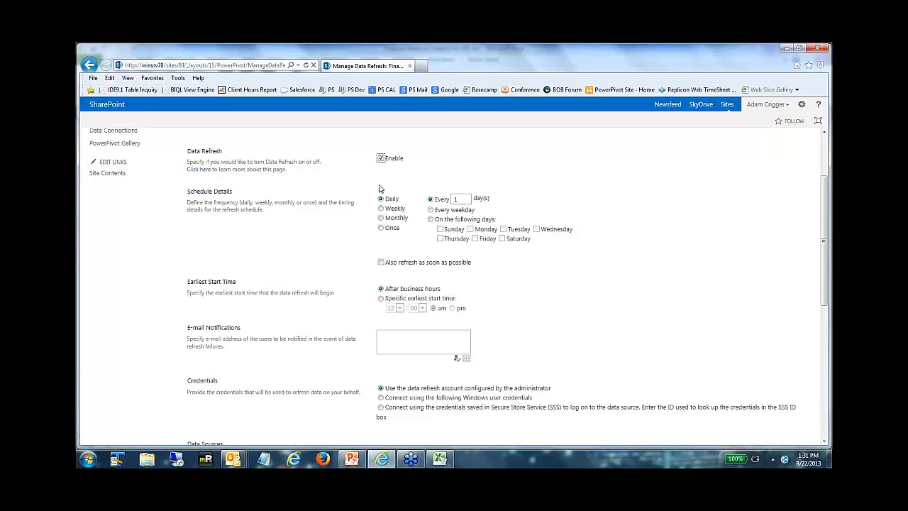
pyautogui.scroll(3, 379, 188)
pyautogui.click(89, 68)
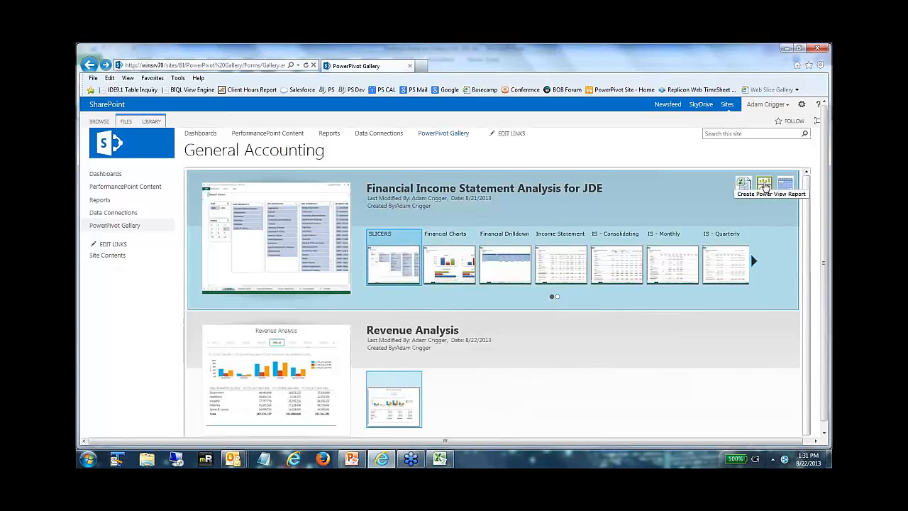
# Step: Create a Power View report from Financial Income Statement Analysis for JDE and title it "Revenue Analysis"
pyautogui.click(764, 186)
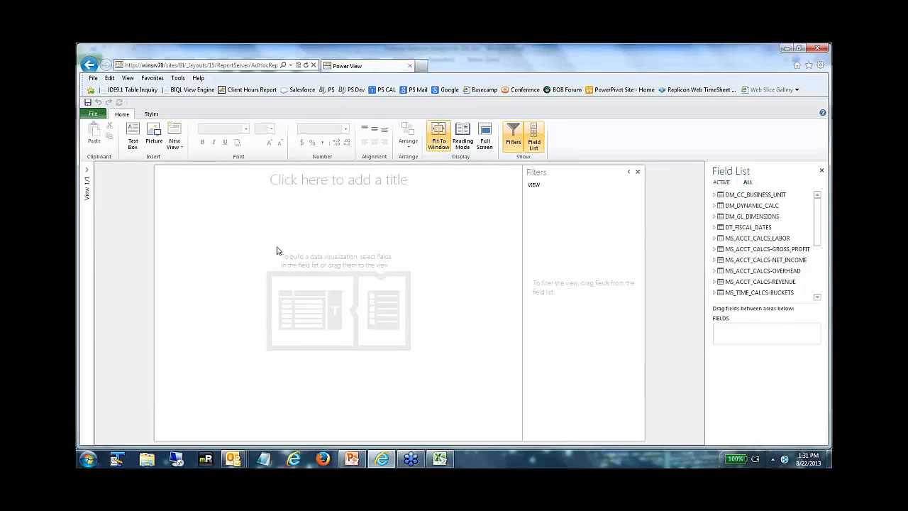
pyautogui.click(318, 182)
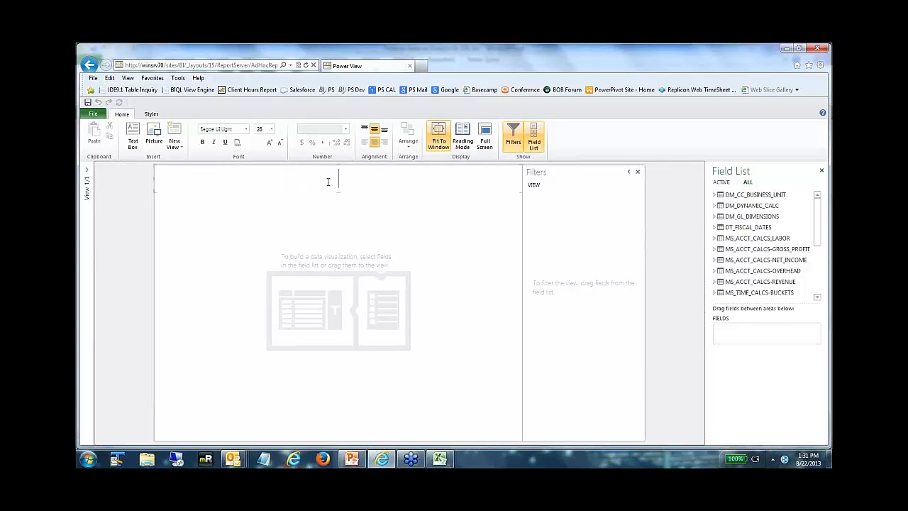
pyautogui.write('Revenue Analysis')
pyautogui.click(305, 276)
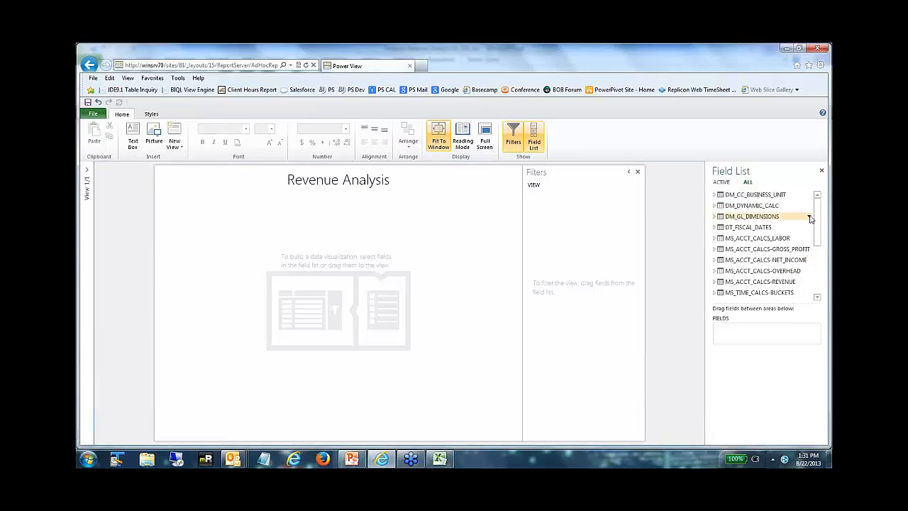
# Step: Start a table in the report with the ORG_HIERARCHY_01_DESC field from DM_CC_BUSINESS_UNIT
pyautogui.click(716, 196)
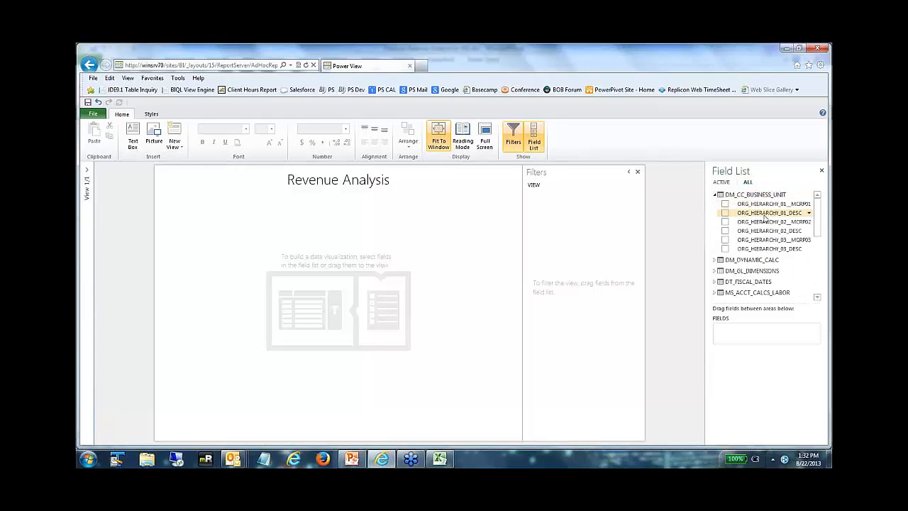
pyautogui.moveTo(765, 217); pyautogui.dragTo(743, 337)
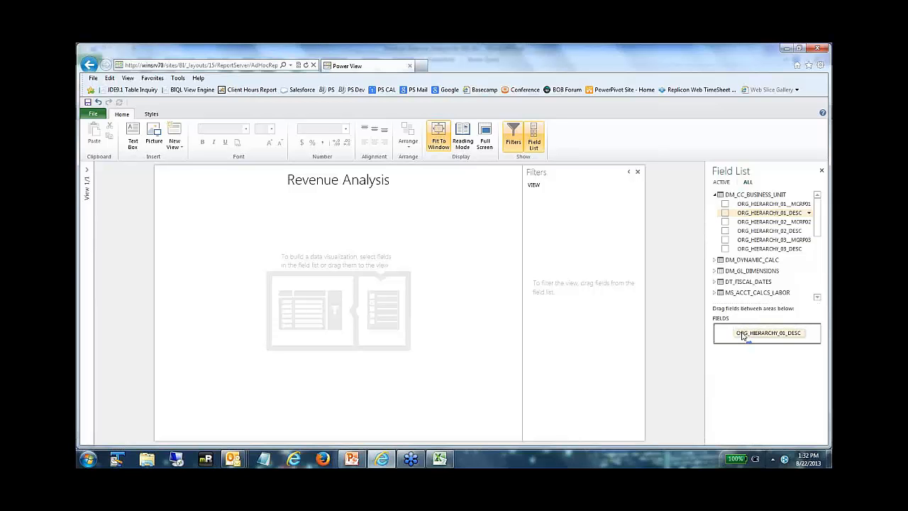
pyautogui.moveTo(743, 337); pyautogui.dragTo(743, 337)
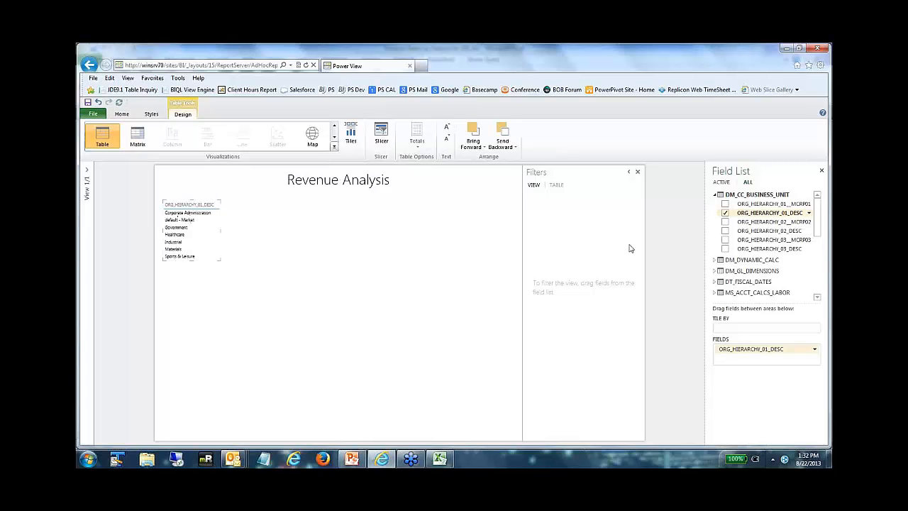
# Step: Add CY_YTD_ACT_AMT-REV, CY_YTD_BUD_AMT-REV and PY_YTD_ACT_AMT-REV from MS_ACCT_CALCS-REVENUE to the table
pyautogui.click(818, 298)
pyautogui.click(819, 298)
pyautogui.click(818, 298)
pyautogui.click(819, 298)
pyautogui.click(818, 298)
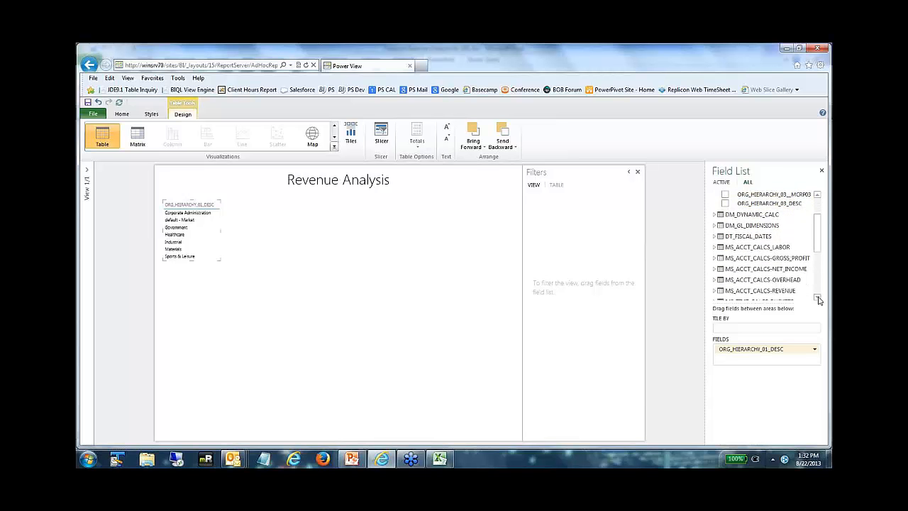
pyautogui.click(818, 298)
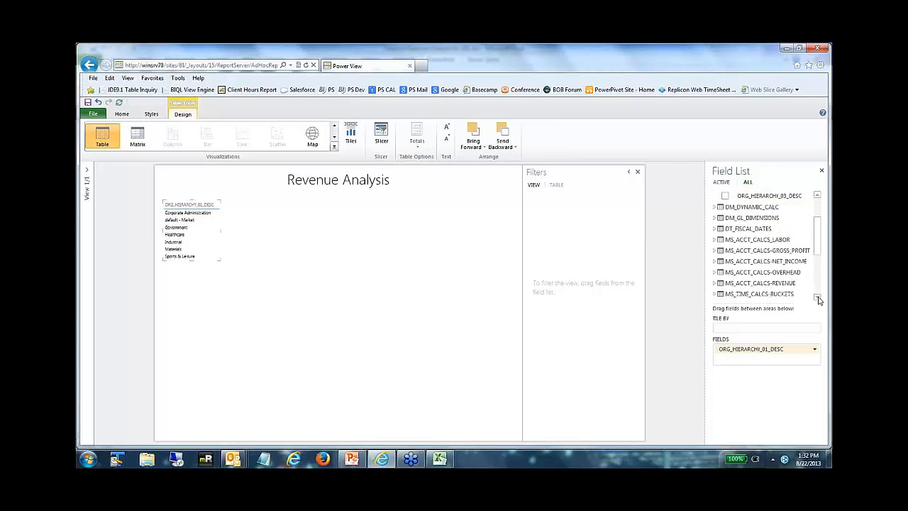
pyautogui.click(715, 284)
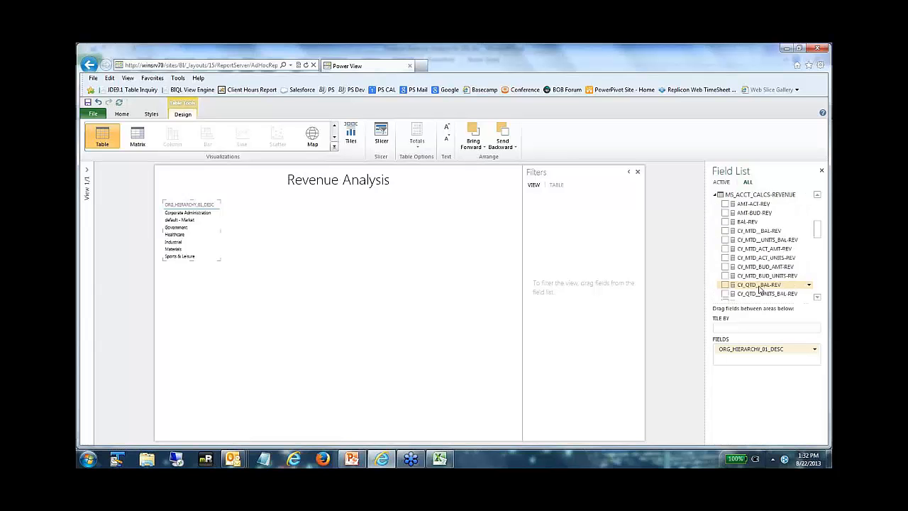
pyautogui.click(821, 241)
pyautogui.scroll(-2, 820, 242)
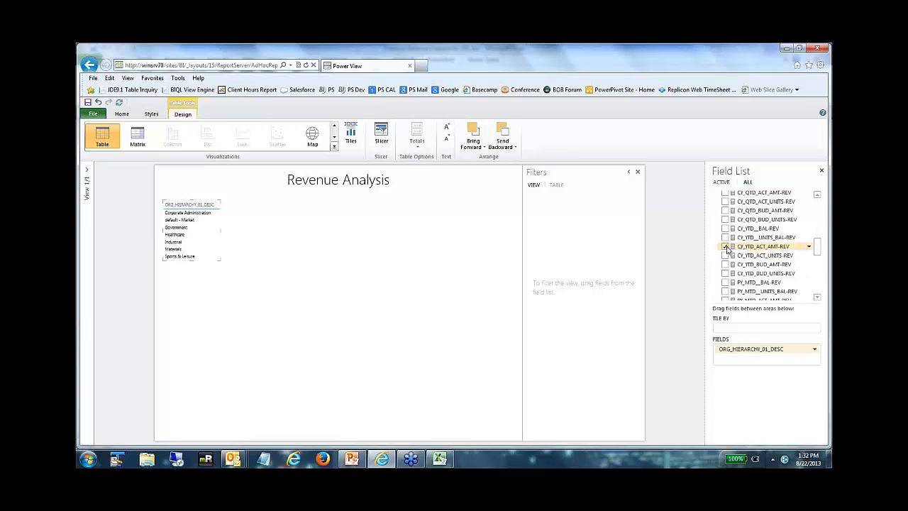
pyautogui.click(726, 247)
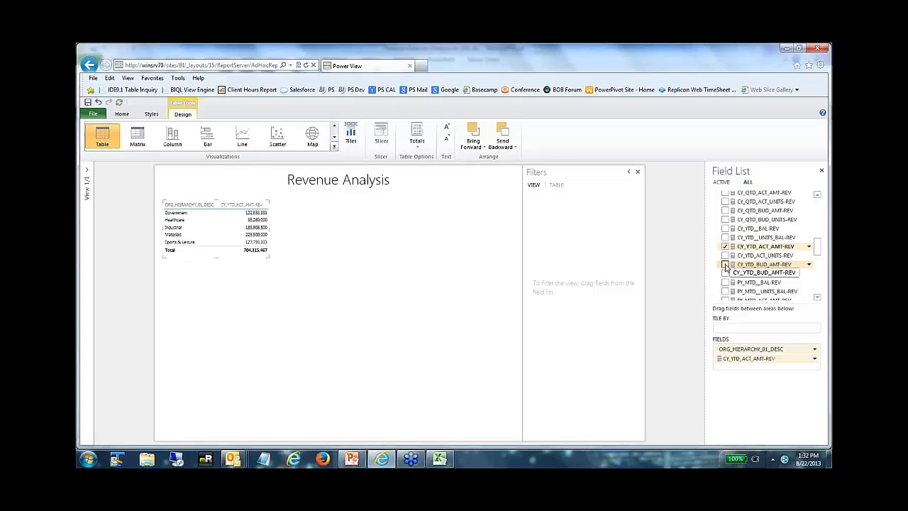
pyautogui.click(725, 265)
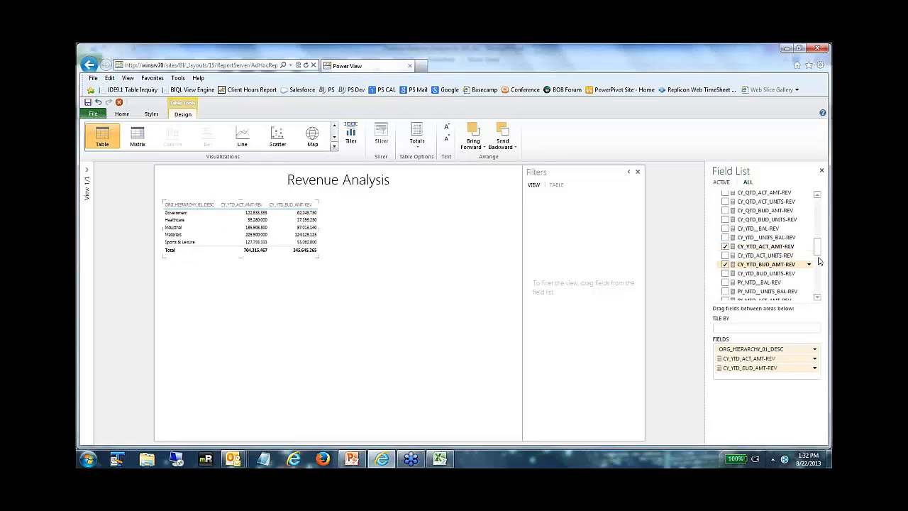
pyautogui.moveTo(821, 258); pyautogui.dragTo(819, 270)
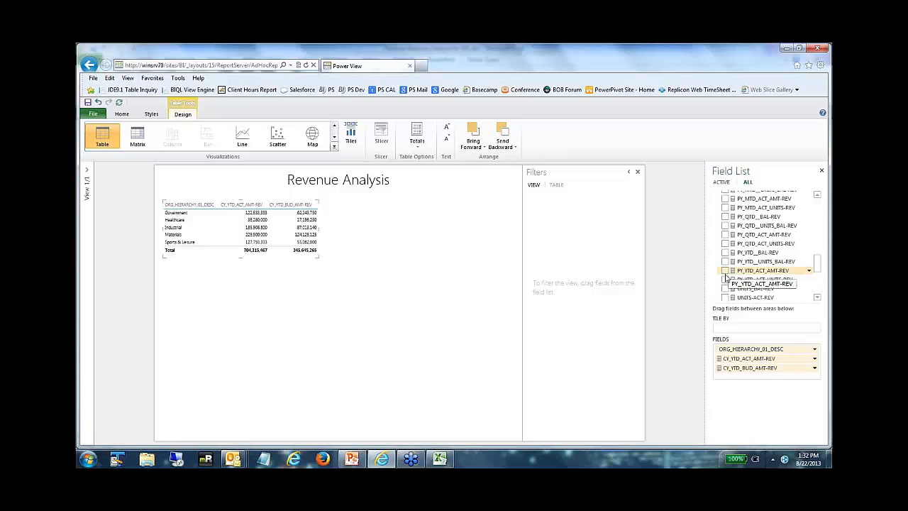
pyautogui.click(725, 271)
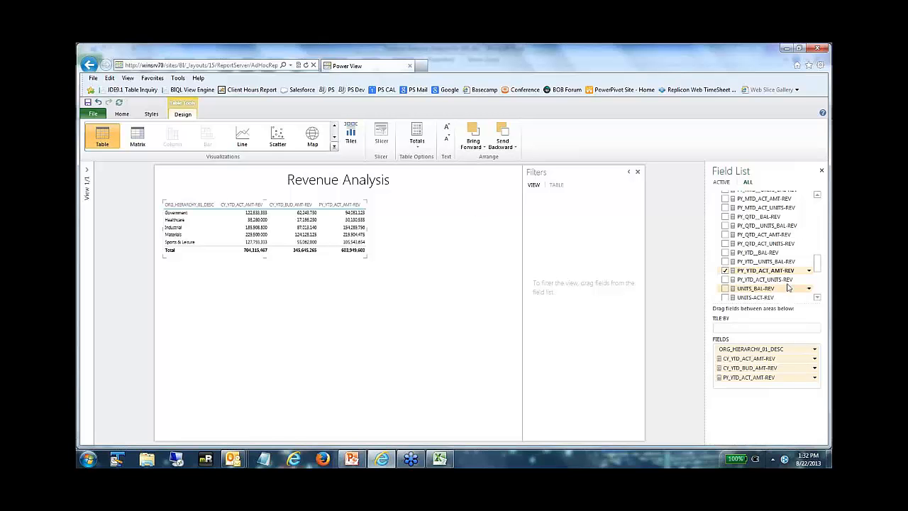
# Step: Tile the revenue table by FISCAL_YEAR_PERIOD from DT_FISCAL_DATES
pyautogui.moveTo(816, 266); pyautogui.dragTo(817, 210)
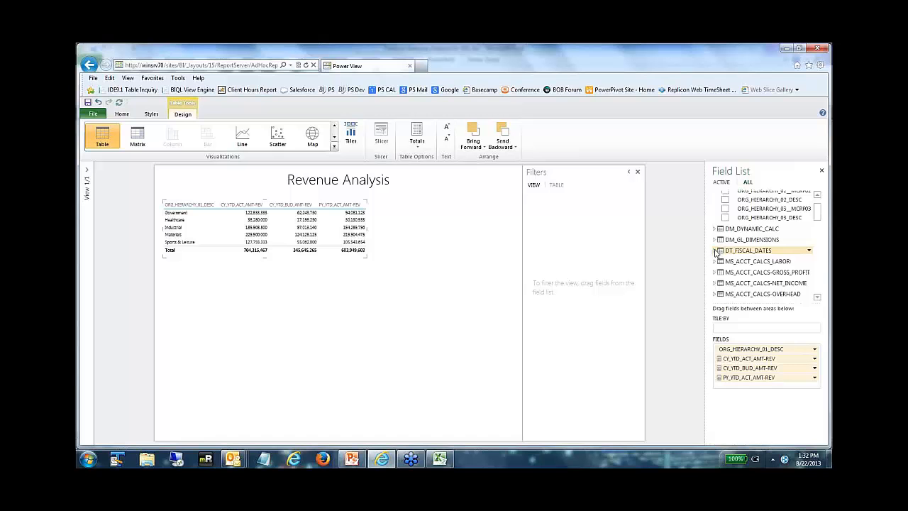
pyautogui.click(716, 251)
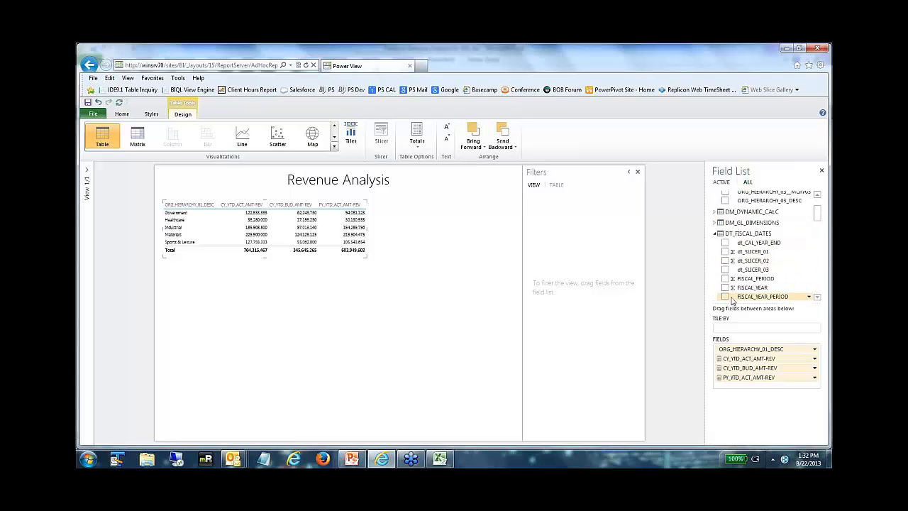
pyautogui.moveTo(751, 296); pyautogui.dragTo(710, 333)
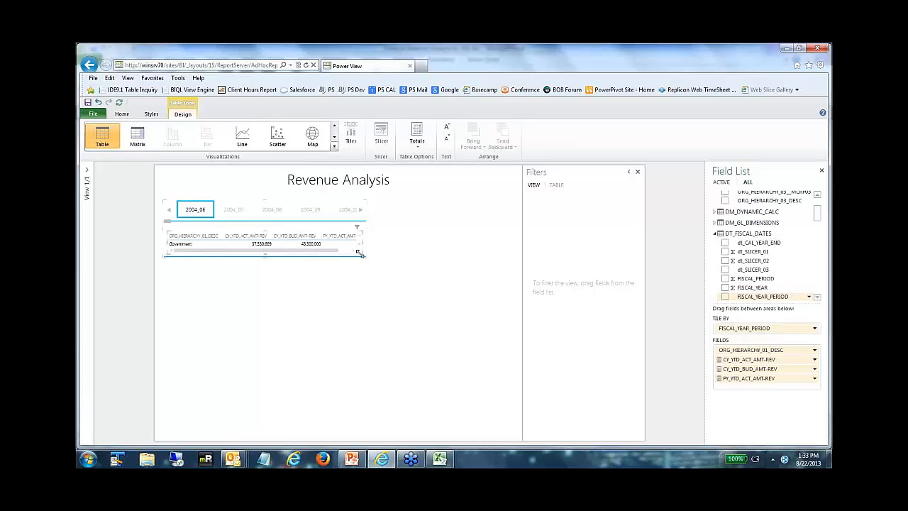
# Step: Enlarge the tile container to fill most of the report page and hide the filters area
pyautogui.moveTo(394, 303); pyautogui.dragTo(508, 415)
pyautogui.click(638, 172)
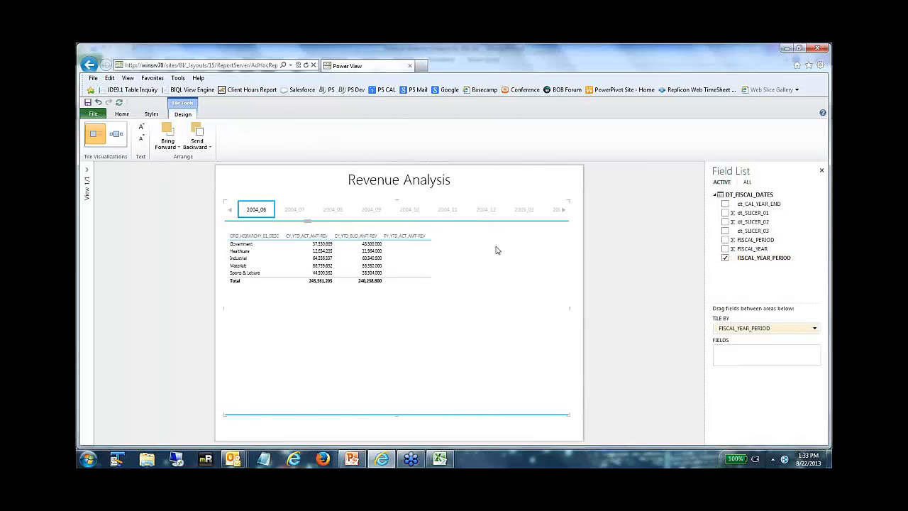
# Step: Move the revenue table to the lower half of the tile container and widen it to the container's full width
pyautogui.click(302, 241)
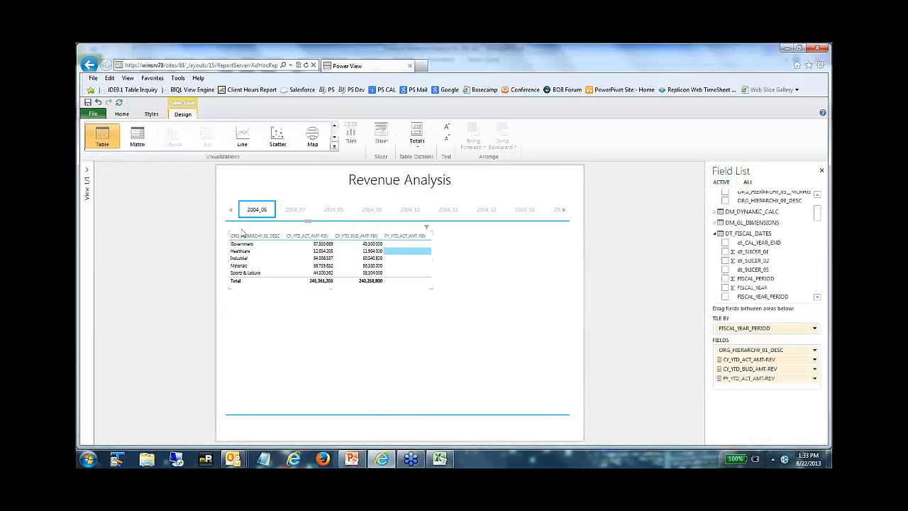
pyautogui.moveTo(228, 233); pyautogui.dragTo(228, 316)
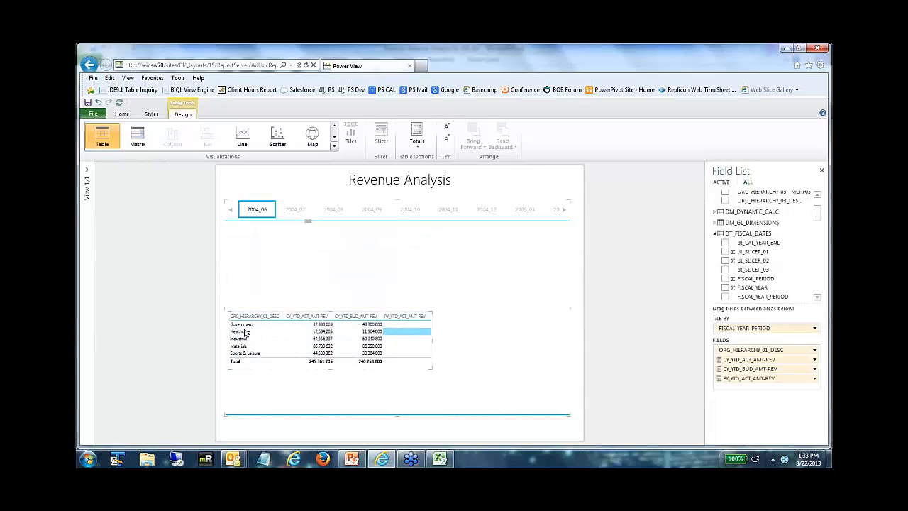
pyautogui.moveTo(430, 369); pyautogui.dragTo(563, 409)
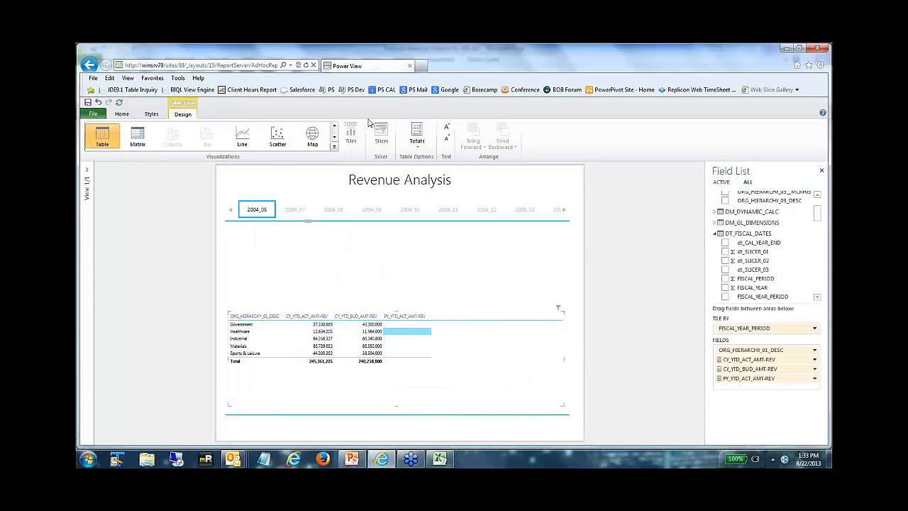
# Step: Increase the revenue table's text size by several increments
pyautogui.click(151, 114)
pyautogui.click(183, 114)
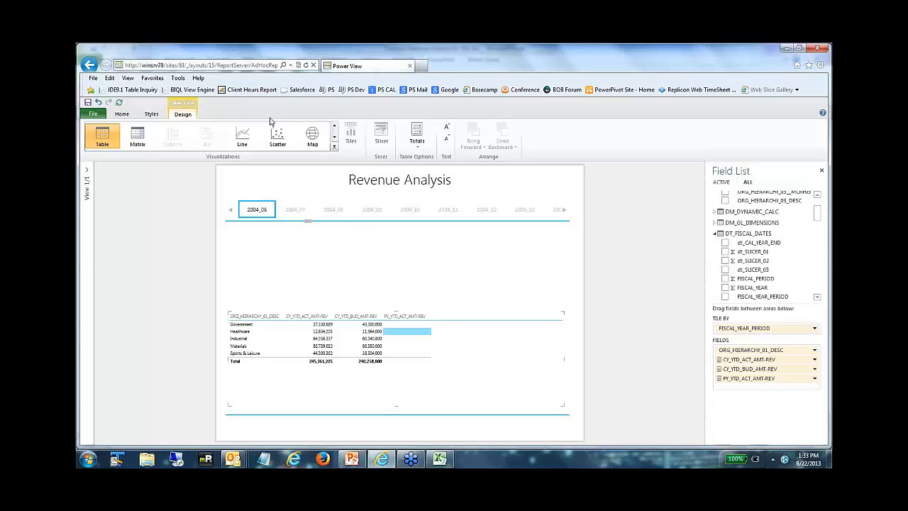
pyautogui.click(446, 128)
pyautogui.click(446, 129)
pyautogui.click(447, 129)
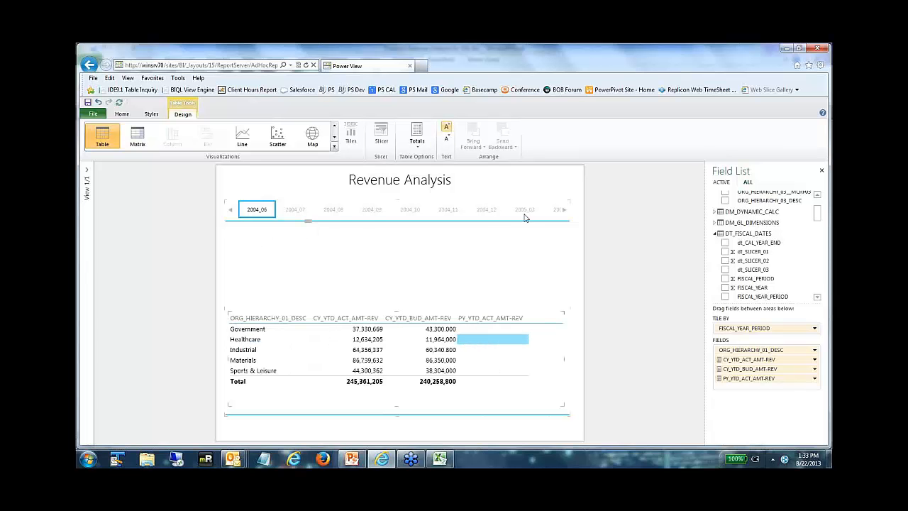
# Step: Show the revenue figures for the 2005_06 fiscal period tile
pyautogui.click(565, 213)
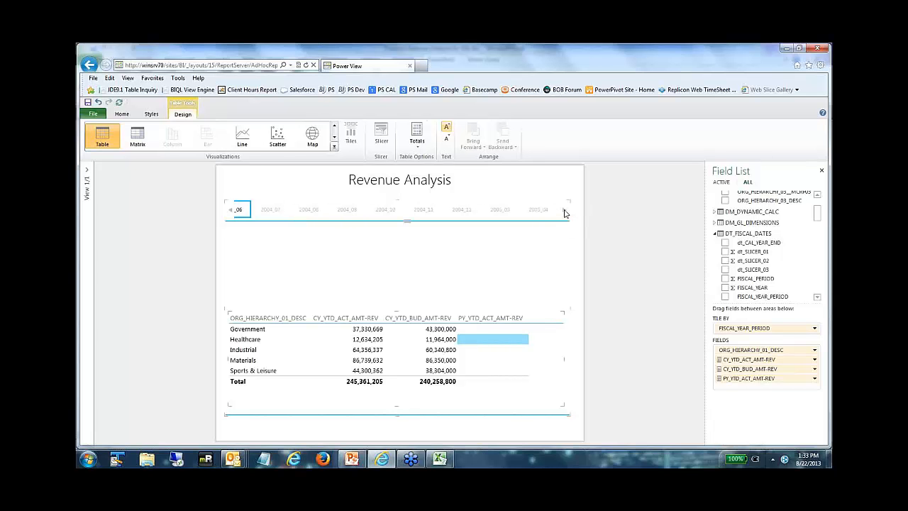
pyautogui.click(525, 225)
pyautogui.scroll(-3, 497, 224)
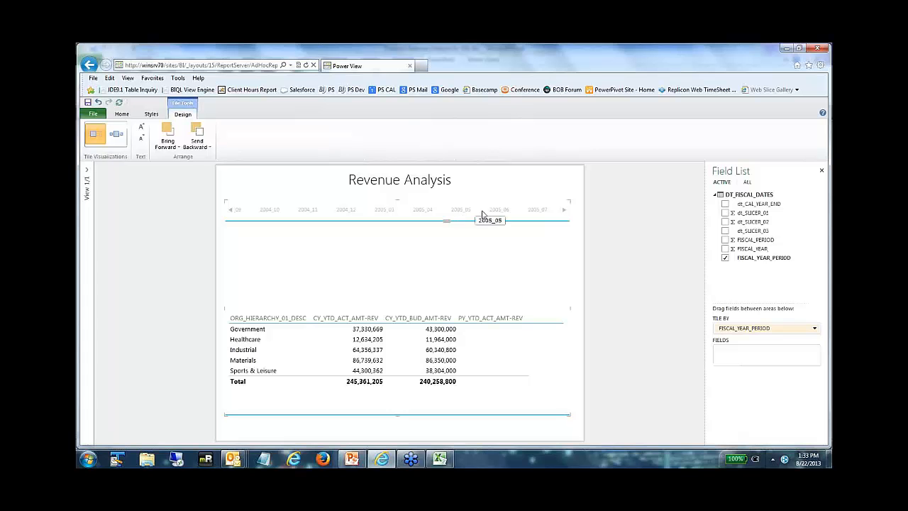
pyautogui.click(501, 212)
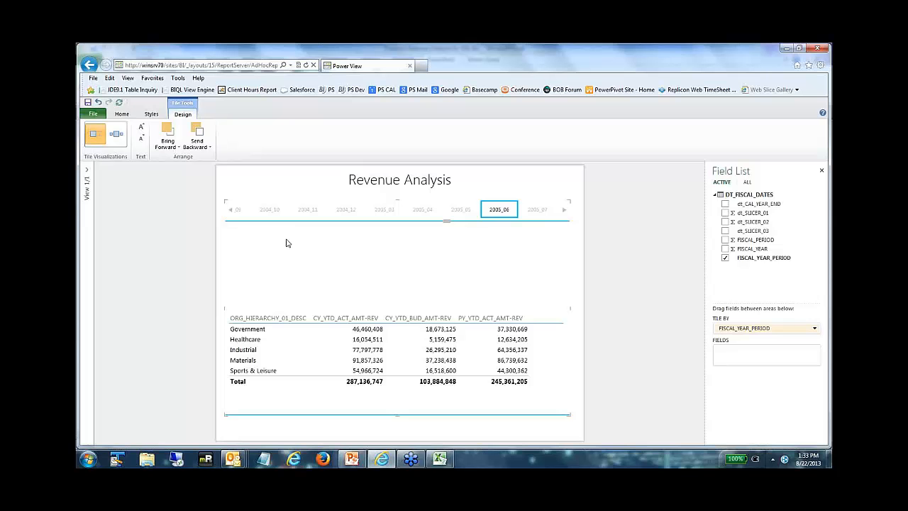
# Step: Start a second table above the revenue table in the tile container with the ORG_HIERARCHY_01_DESC field
pyautogui.click(747, 182)
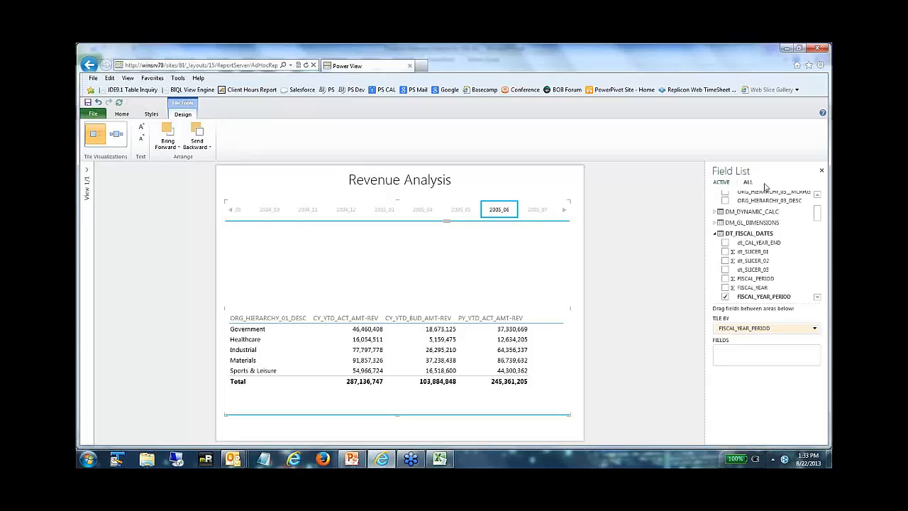
pyautogui.scroll(2, 816, 207)
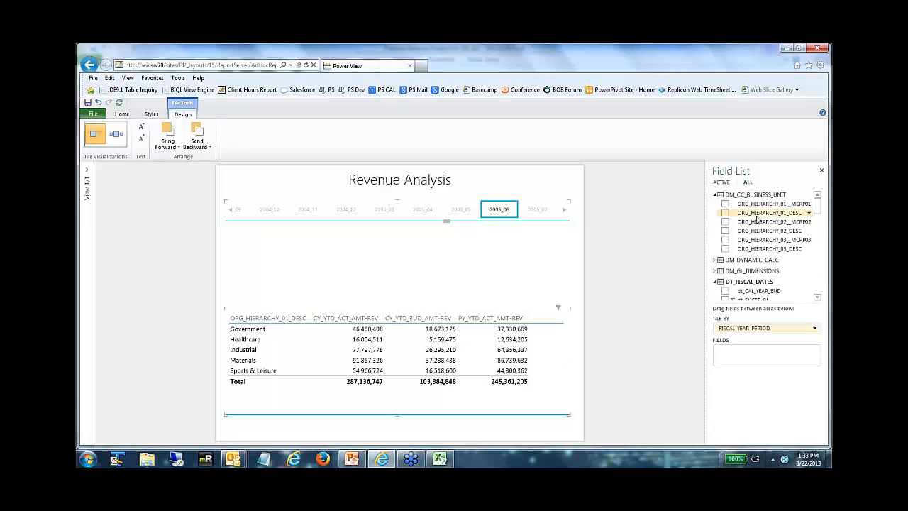
pyautogui.moveTo(759, 222); pyautogui.dragTo(742, 359)
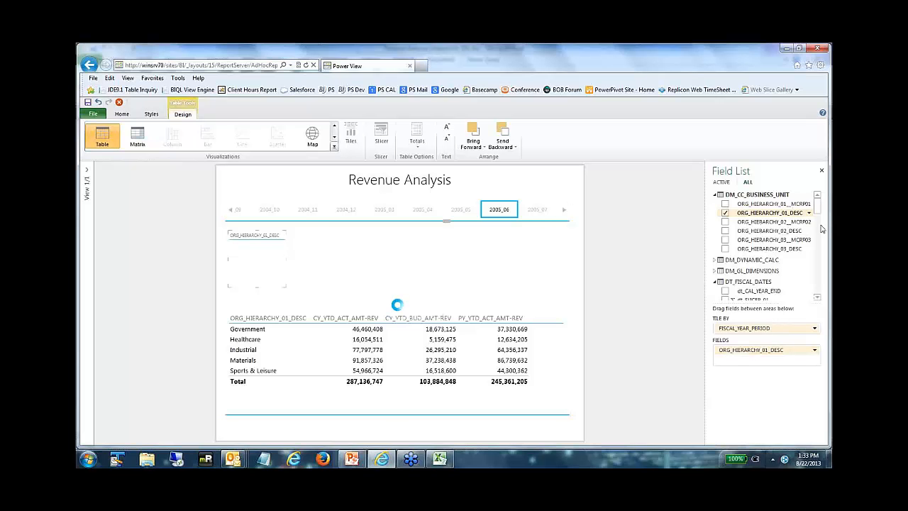
# Step: Add the CY_YTD_ACT_AMT-REV, CY_YTD_BUD_AMT-REV and PY_YTD_ACT_AMT-REV measures to the upper table in the tile container
pyautogui.scroll(-10, 821, 235)
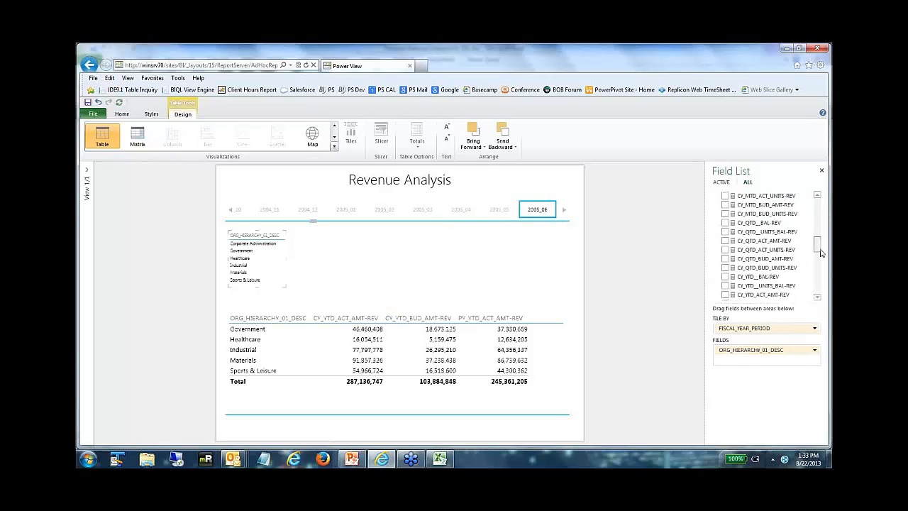
pyautogui.scroll(-1, 821, 253)
pyautogui.moveTo(821, 254); pyautogui.dragTo(821, 259)
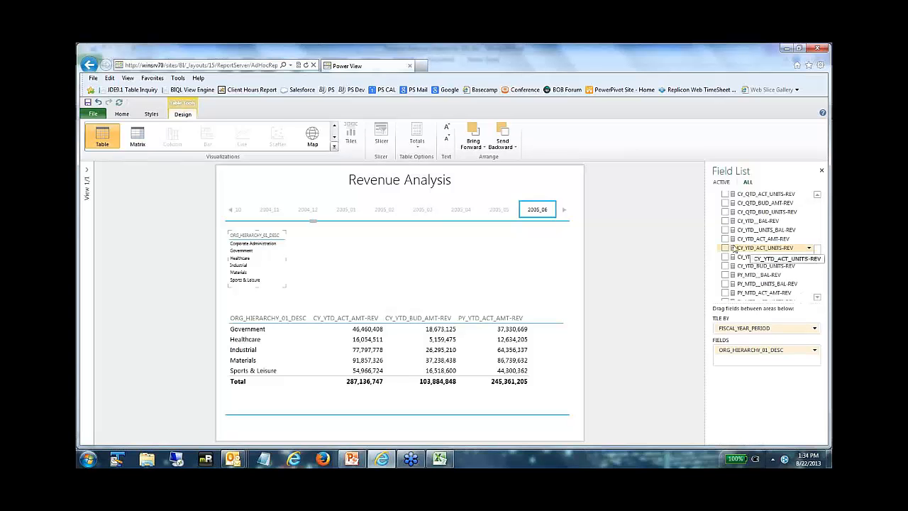
pyautogui.click(725, 240)
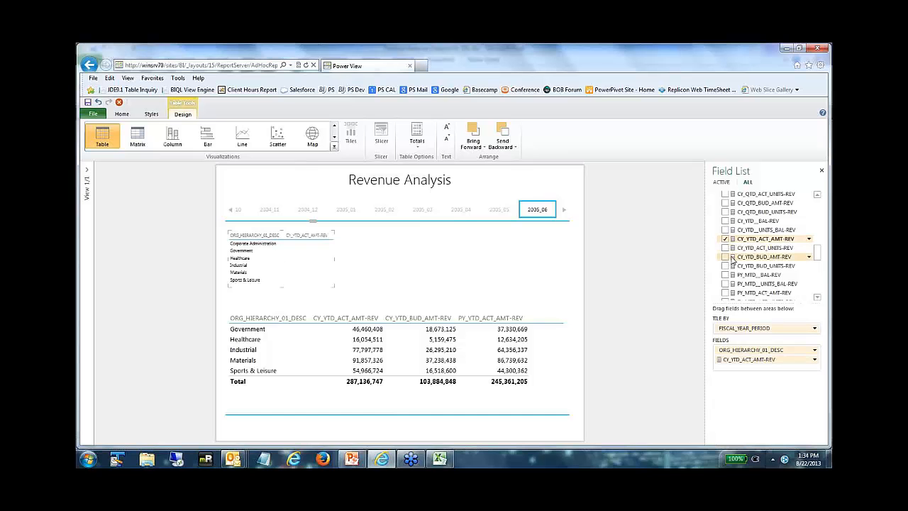
pyautogui.click(726, 257)
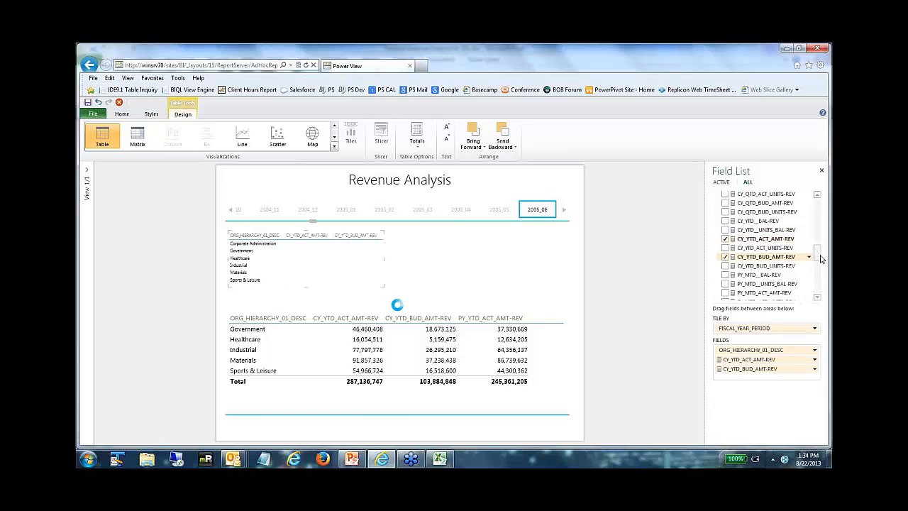
pyautogui.moveTo(821, 257); pyautogui.dragTo(822, 269)
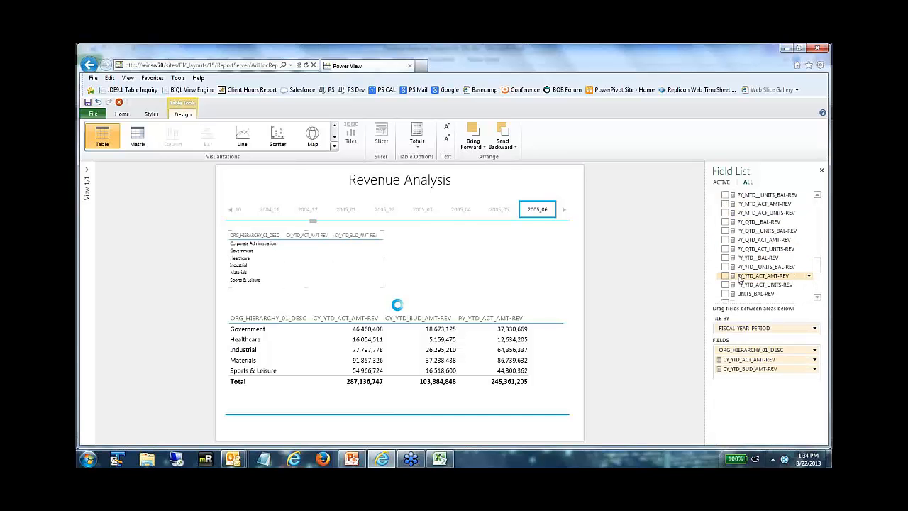
pyautogui.click(725, 276)
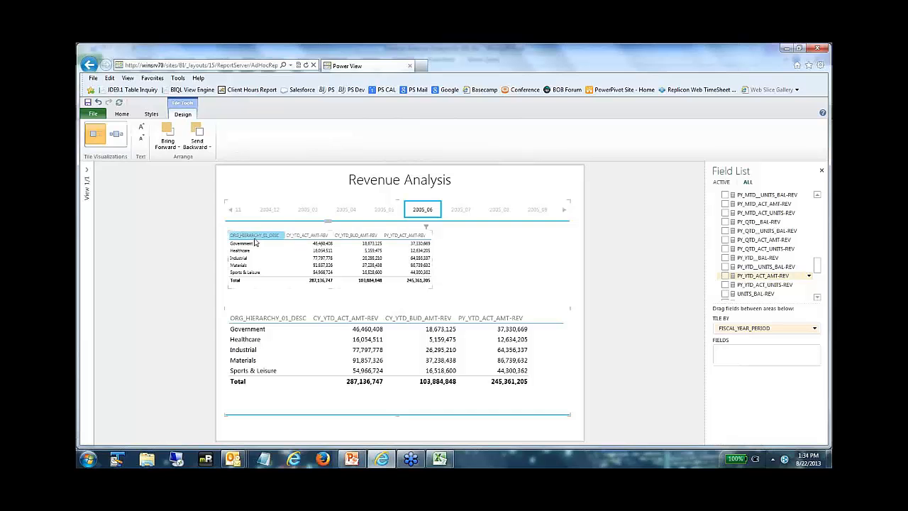
# Step: Convert the upper table to a clustered column chart and enlarge it to nearly the tile container's full width
pyautogui.click(256, 239)
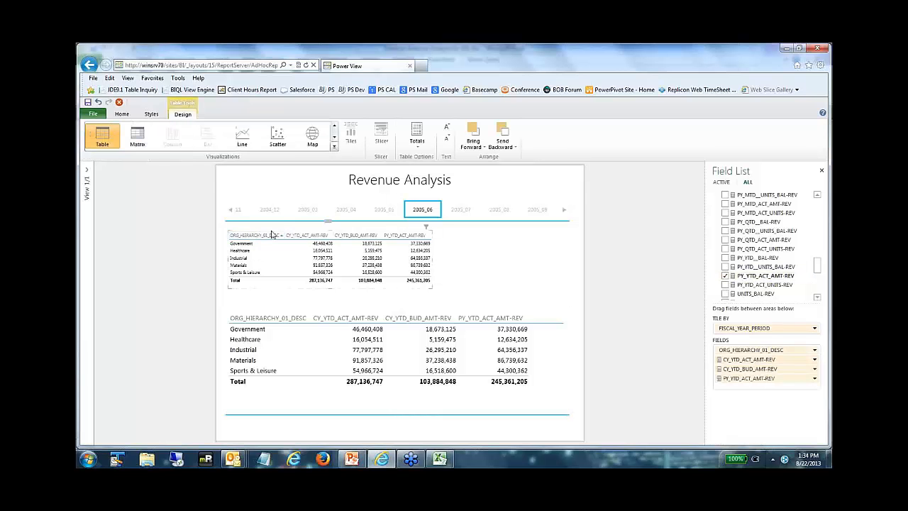
pyautogui.click(335, 138)
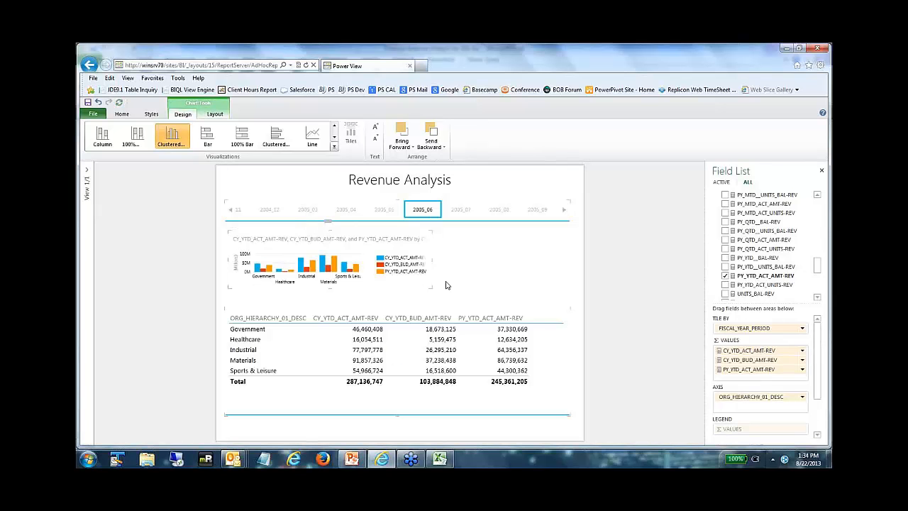
pyautogui.moveTo(431, 287); pyautogui.dragTo(552, 304)
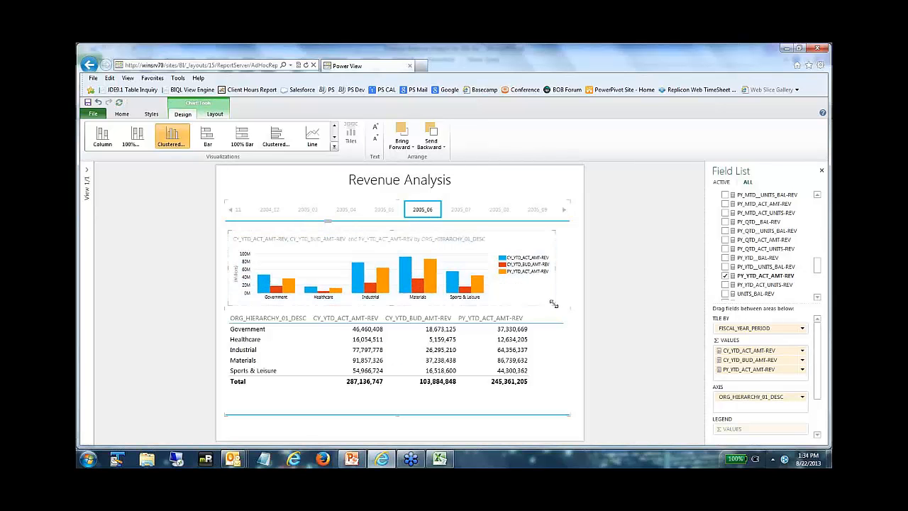
# Step: Compare the chart and table for the 2005_09 fiscal period tile with those for 2005_06
pyautogui.click(537, 211)
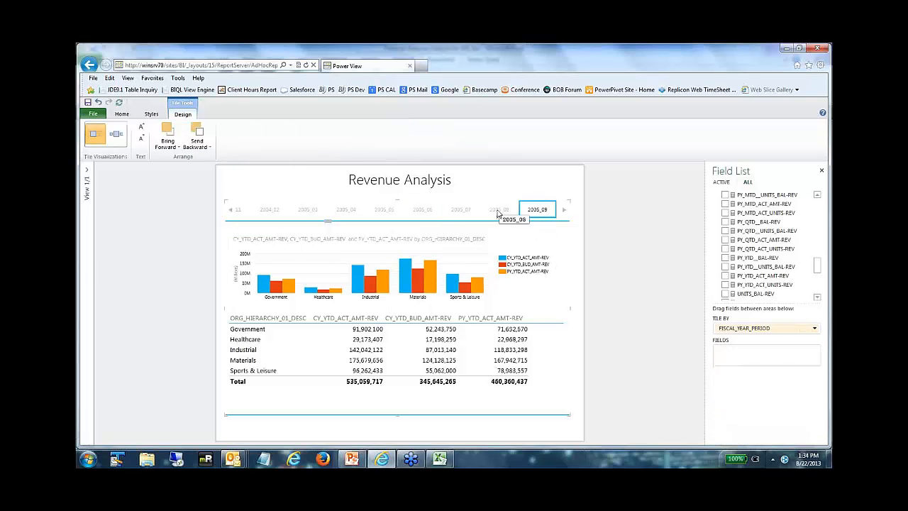
pyautogui.click(423, 213)
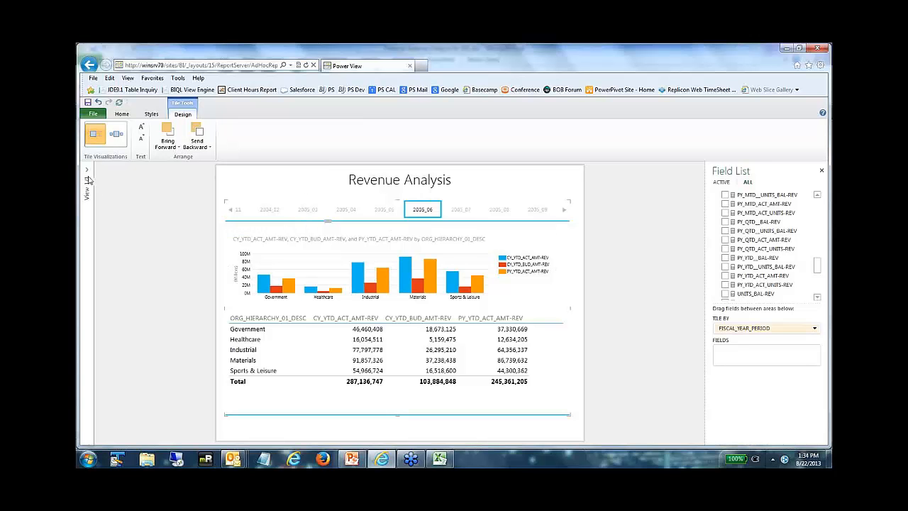
# Step: Save the report as Revenue Analysis Dashboard in the gallery's General Accounting folder, with view preview images included
pyautogui.click(124, 115)
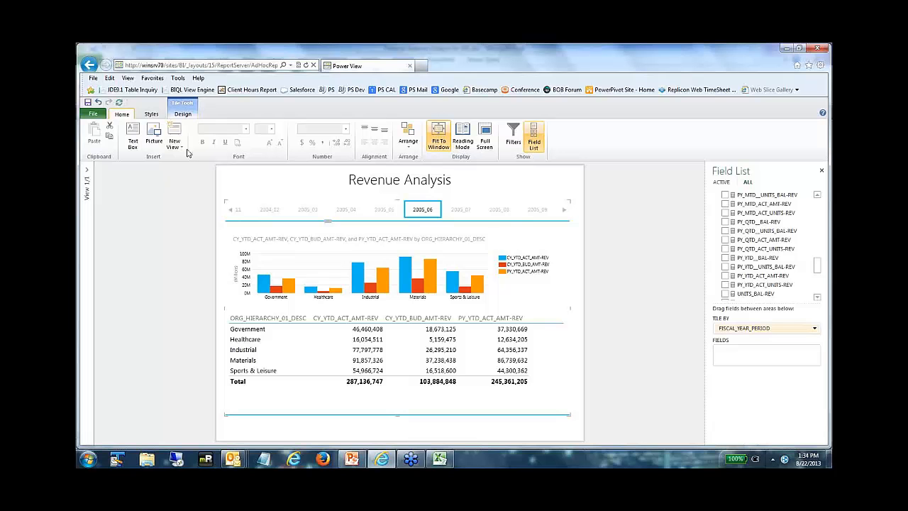
pyautogui.click(87, 102)
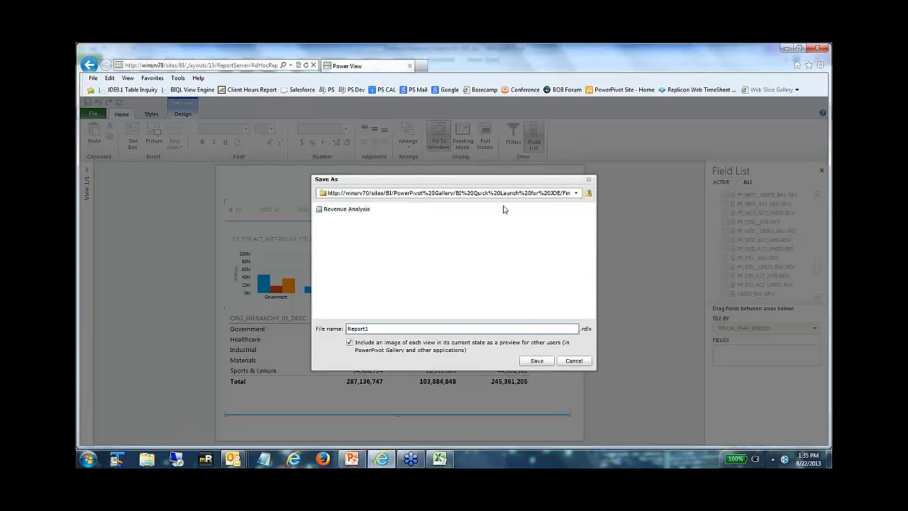
pyautogui.click(577, 193)
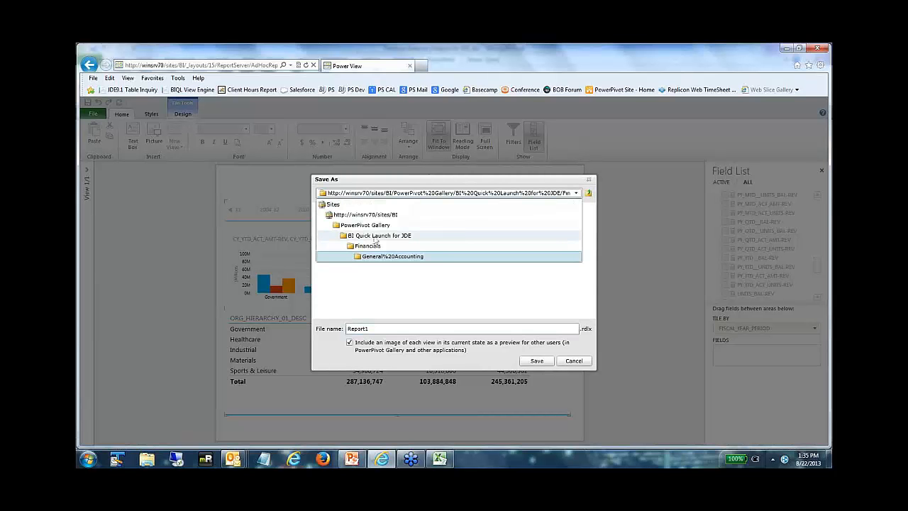
pyautogui.click(389, 257)
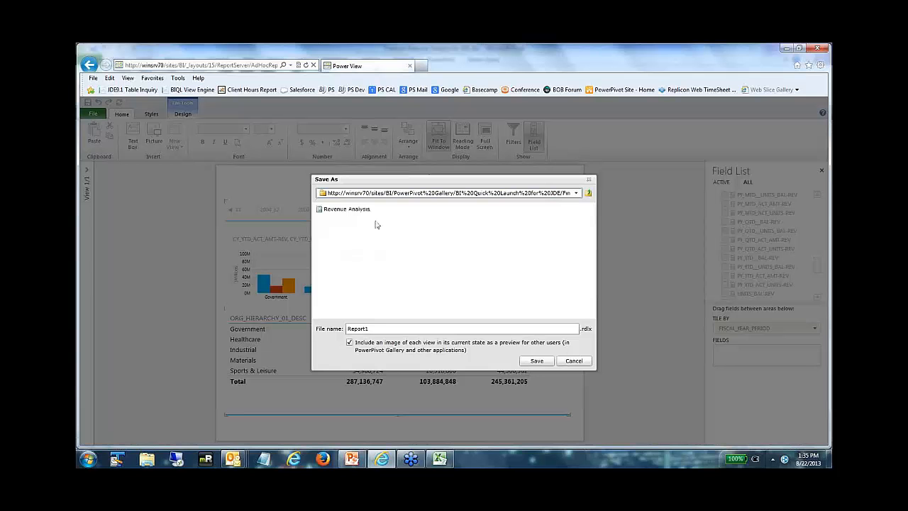
pyautogui.moveTo(382, 328); pyautogui.dragTo(311, 329)
pyautogui.write('Re')
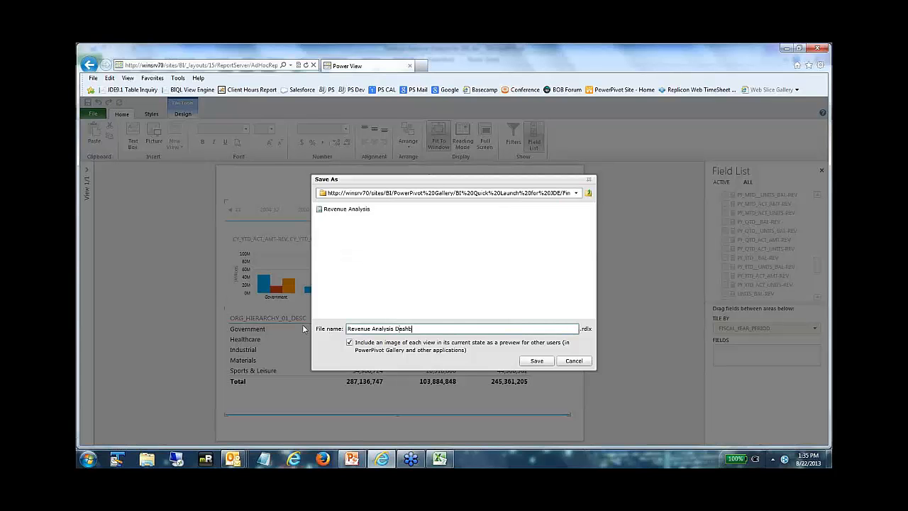
pyautogui.click(537, 362)
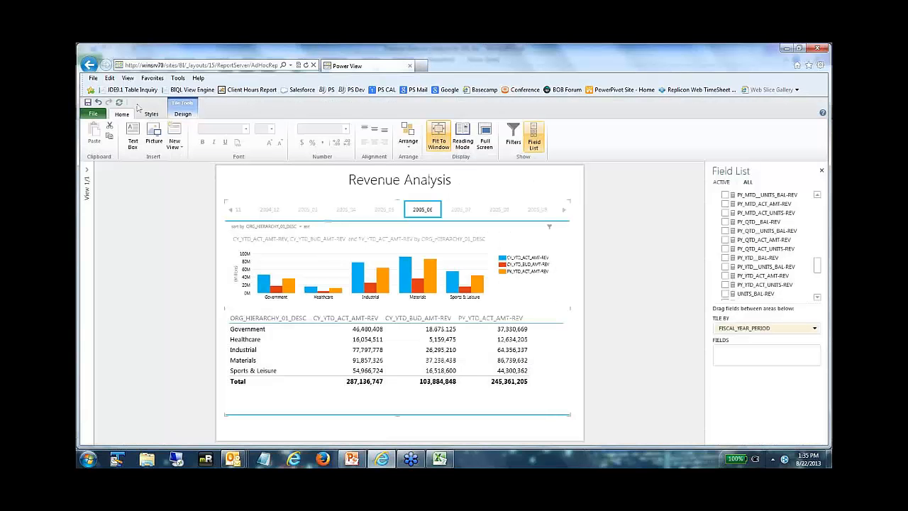
# Step: Open the saved Revenue Analysis Dashboard from the General Accounting gallery and show its 2004_12 fiscal period tile
pyautogui.click(89, 65)
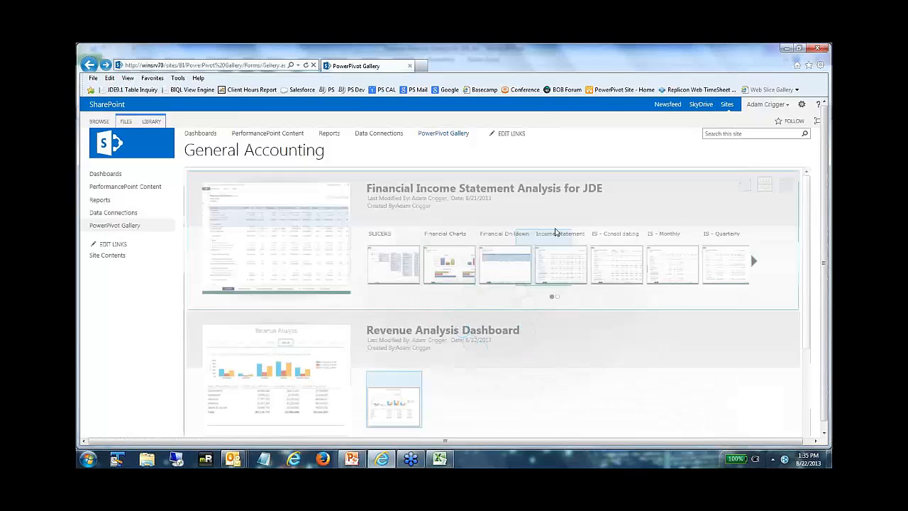
pyautogui.scroll(-1, 513, 237)
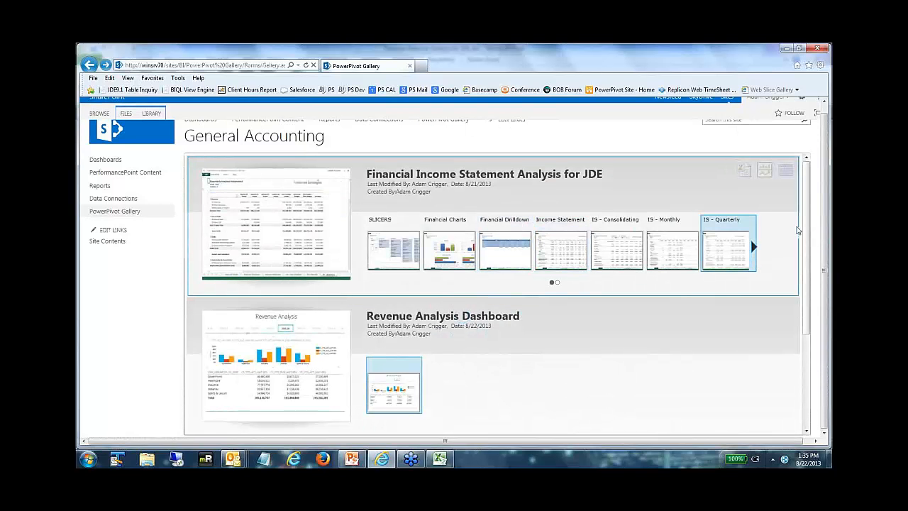
pyautogui.scroll(-1, 807, 234)
pyautogui.scroll(-1, 808, 234)
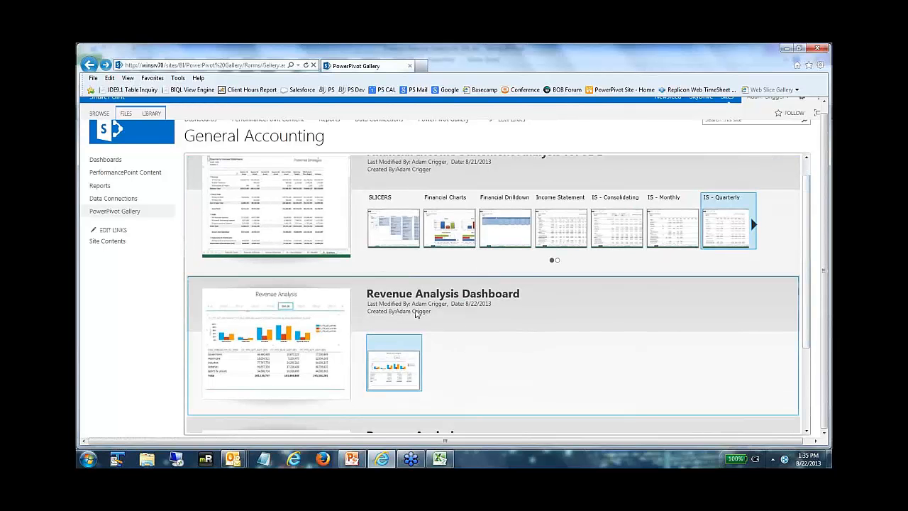
pyautogui.click(288, 360)
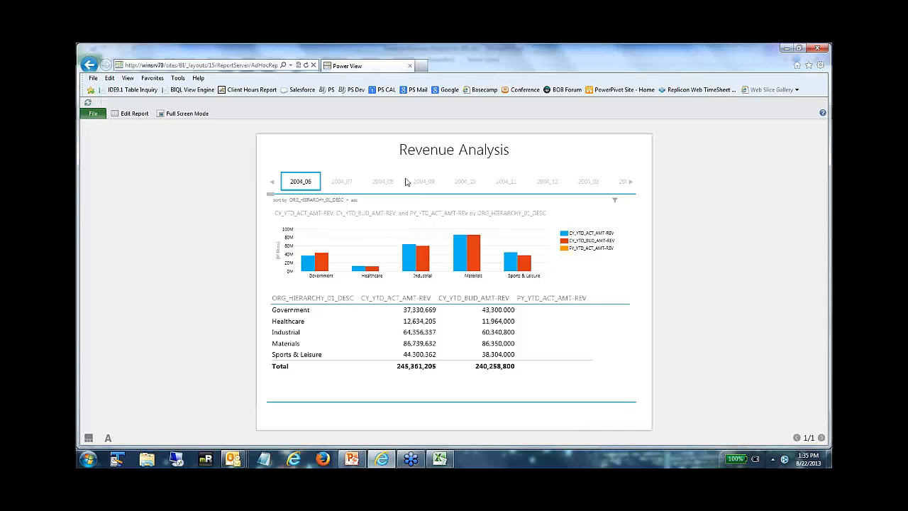
pyautogui.click(548, 183)
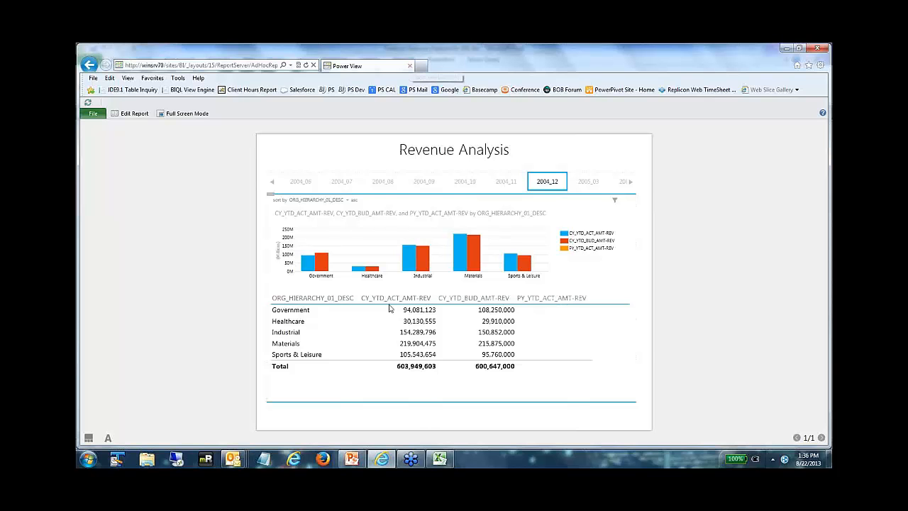
# Step: Switch to the PowerPoint presentation and start the slide show from the Upcoming Webinars slide
pyautogui.click(352, 459)
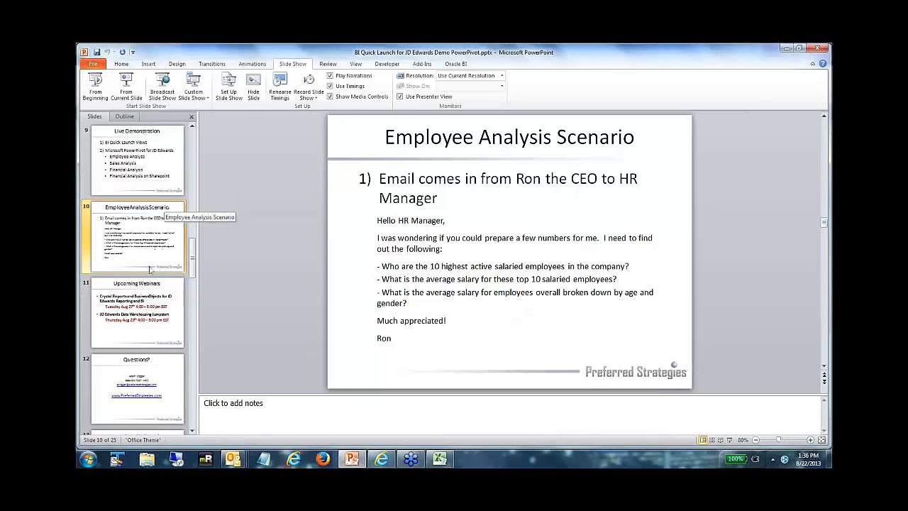
pyautogui.click(147, 294)
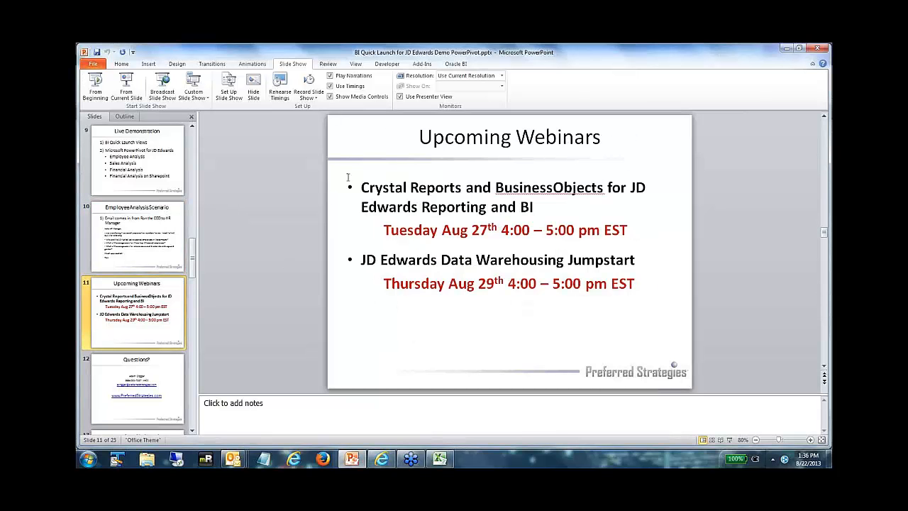
pyautogui.click(126, 85)
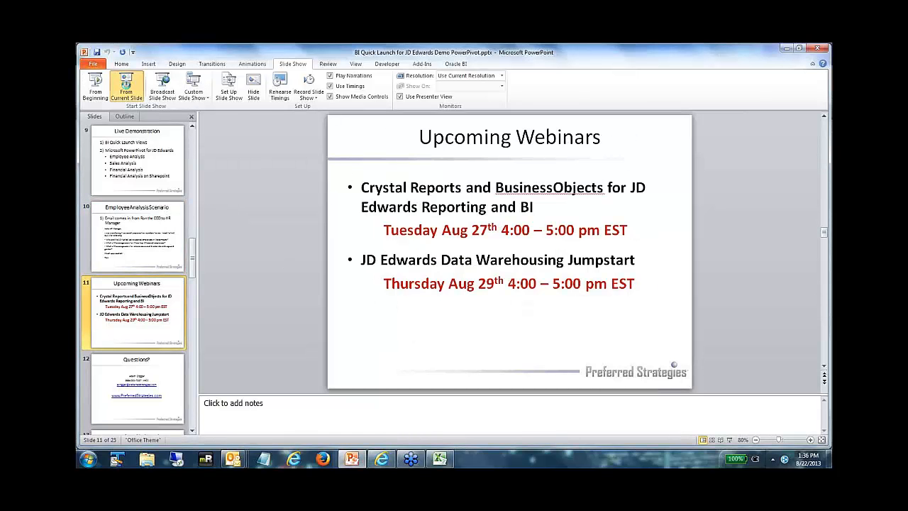